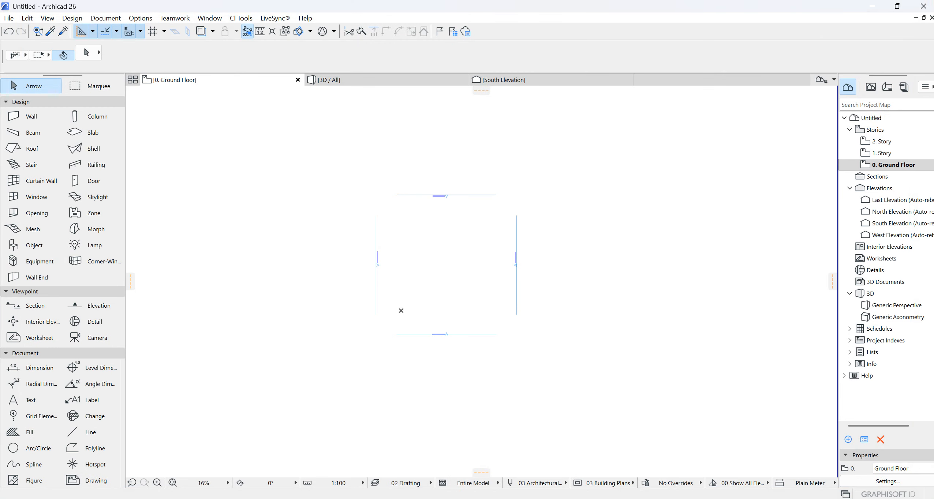
- Place "HOTEL, TO OTHER ENGINEERS" DWG from the OCTOBER folder on the ground floor as an external drawing at 1 millimeter per unit and select it
mouse_move(469, 485)
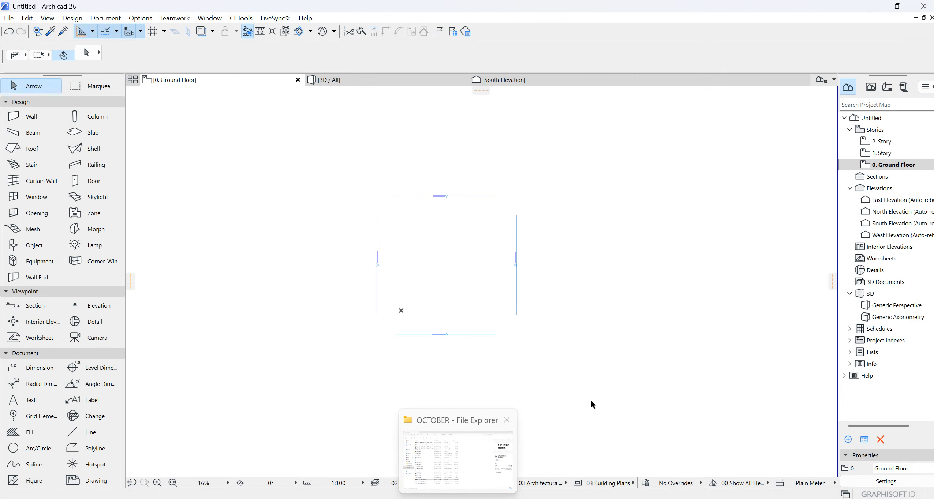
click(458, 457)
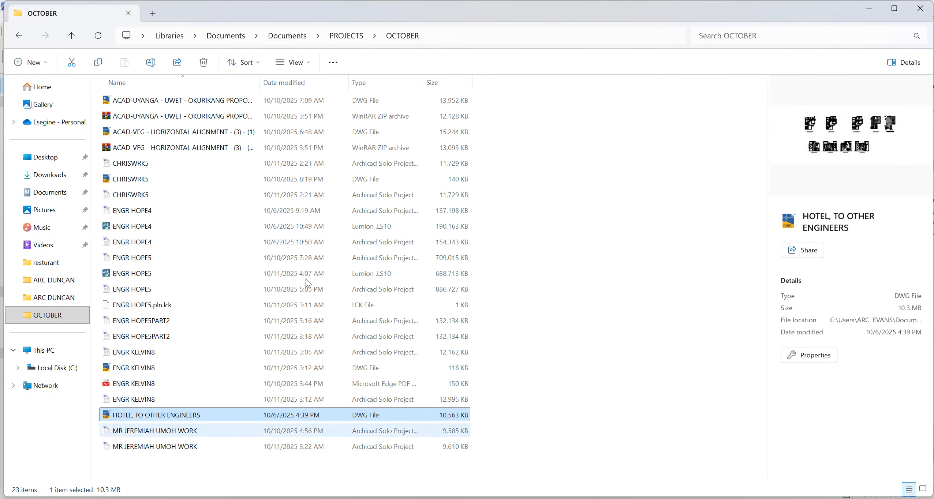
drag(137, 415, 424, 247)
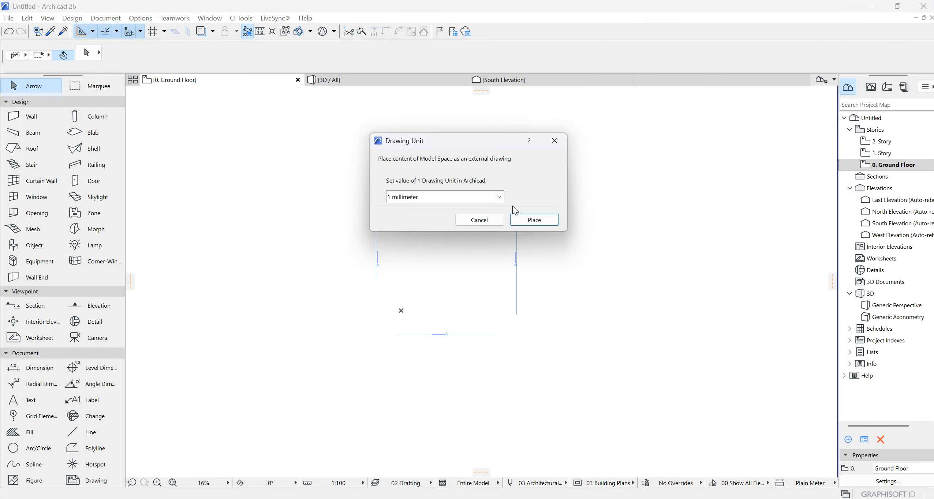
click(534, 220)
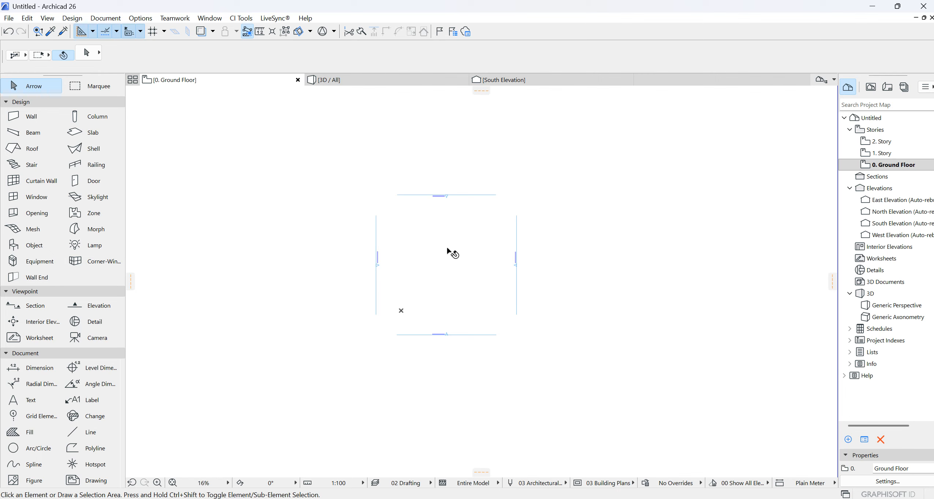
scroll(458, 252, down, 10)
click(542, 290)
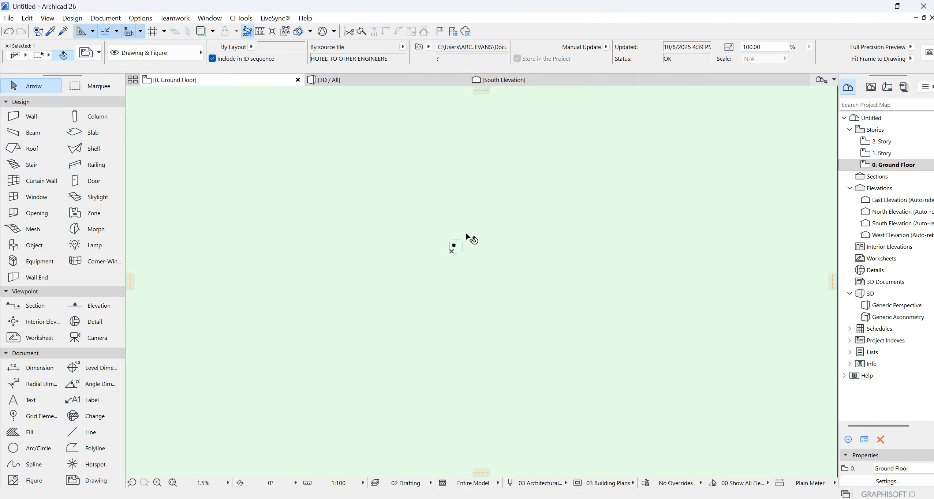
- Move the placed drawing so its group of floor plans and elevations lies at the elevation markers near the project origin
scroll(467, 236, down, 10)
scroll(467, 235, down, 5)
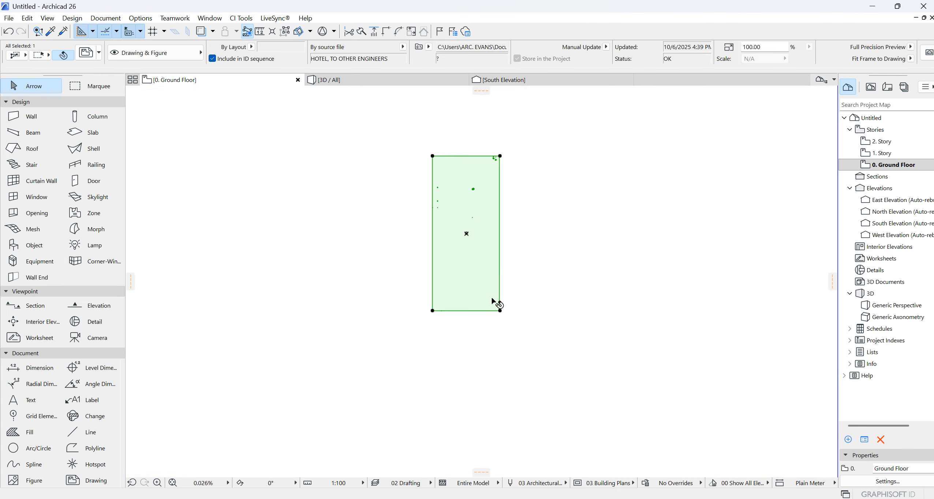
scroll(497, 305, up, 7)
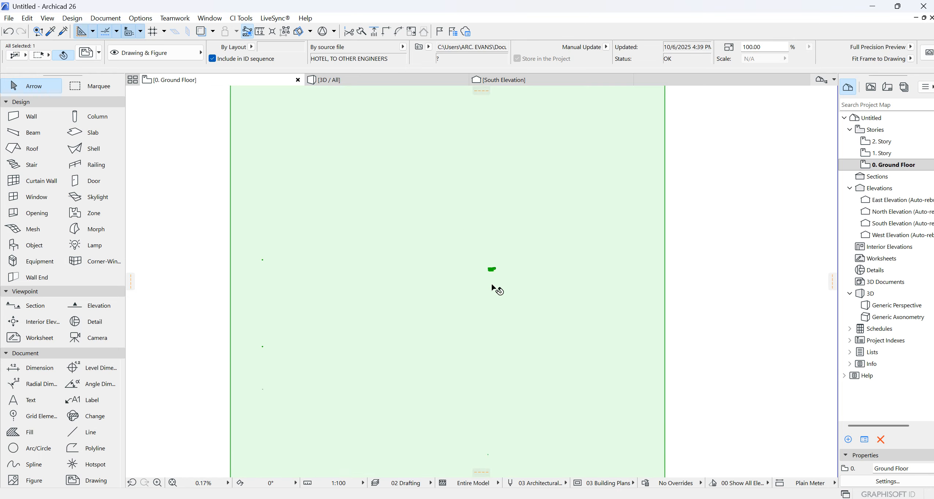
scroll(497, 290, up, 11)
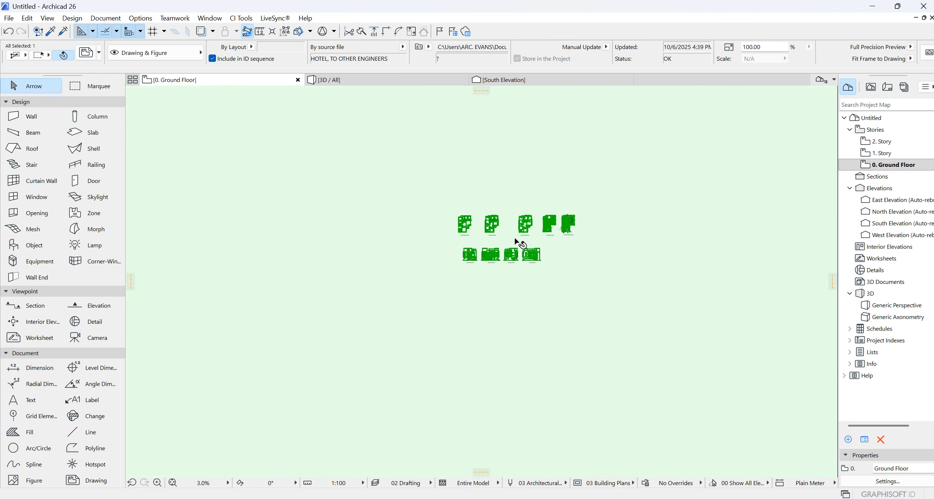
click(503, 238)
scroll(524, 169, down, 12)
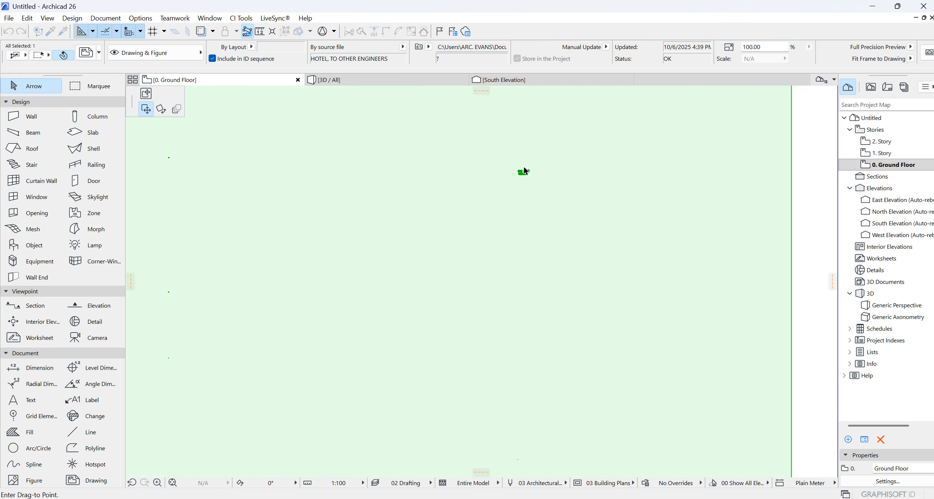
scroll(508, 288, up, 5)
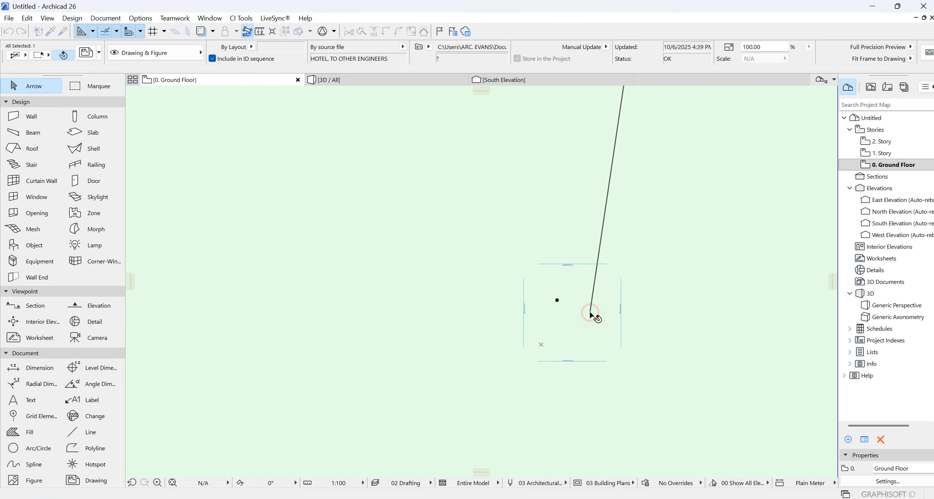
click(578, 321)
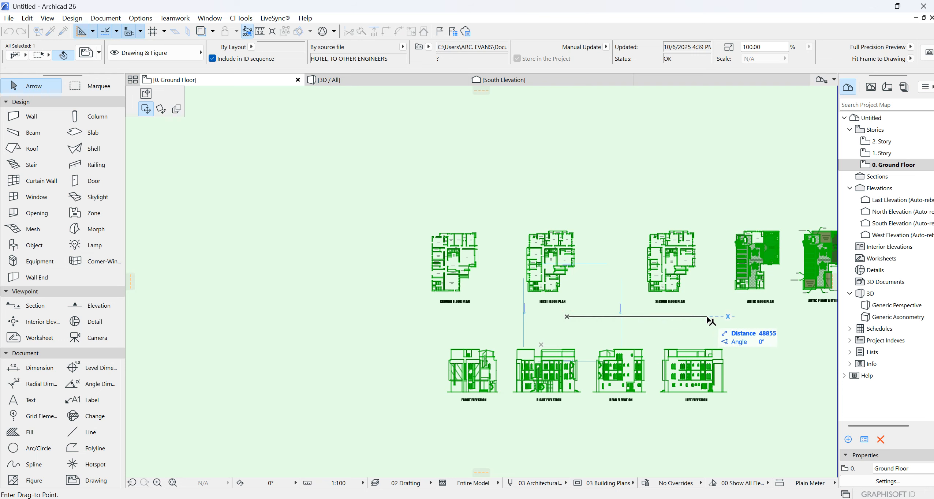
- Shift the drawing again so the ground floor plan sits inside the four elevation markers
click(706, 317)
drag(589, 304, 569, 343)
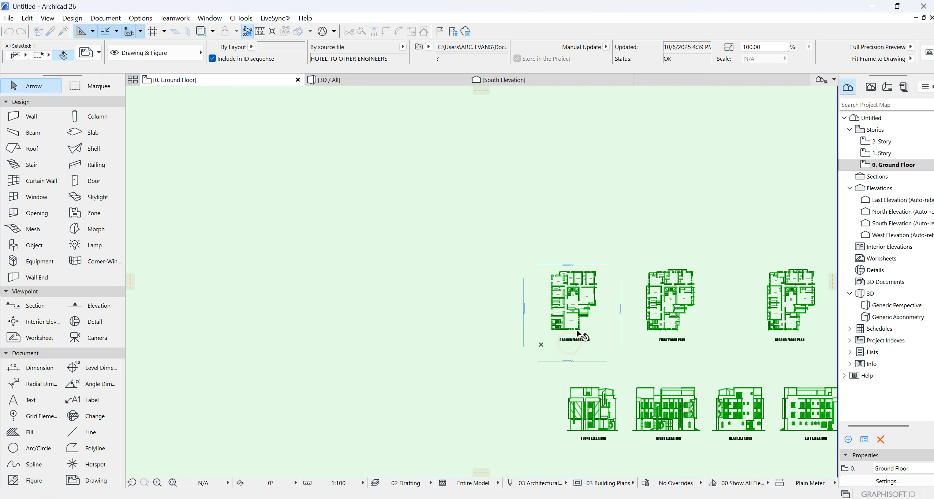
scroll(573, 329, up, 3)
scroll(612, 272, up, 2)
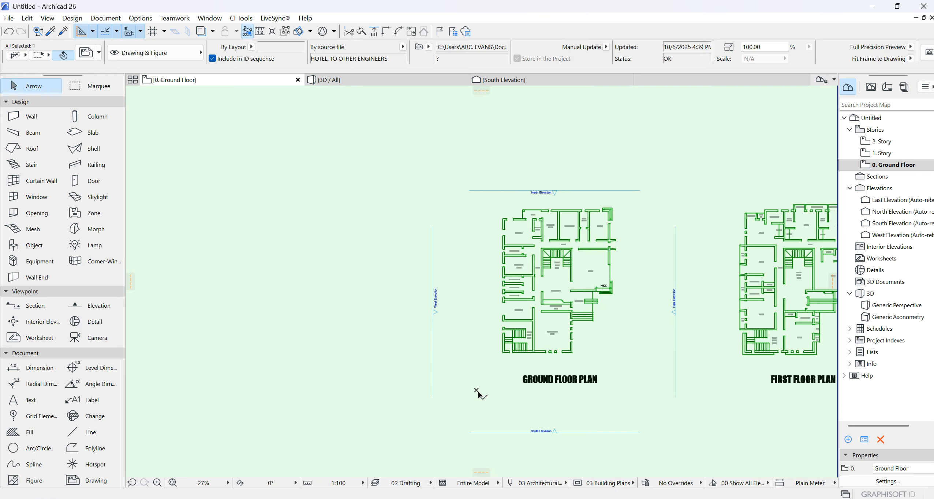
right_click(615, 312)
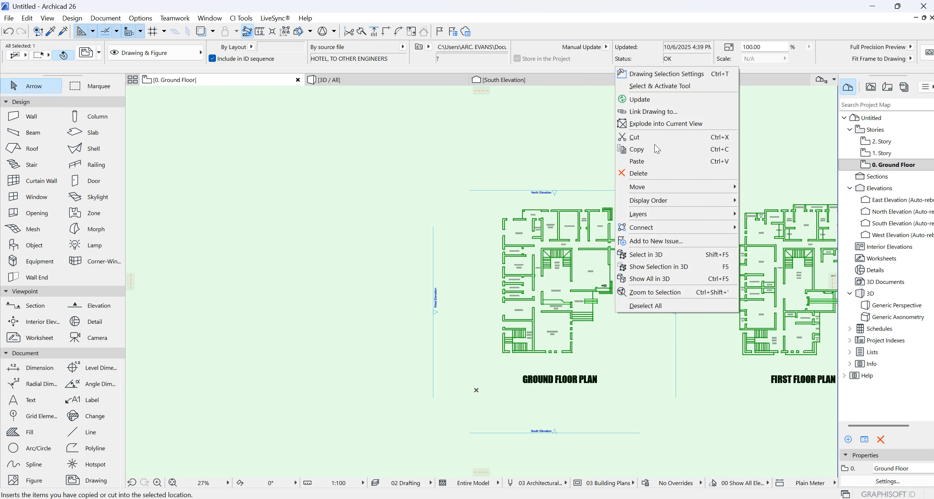
click(489, 262)
scroll(492, 263, down, 7)
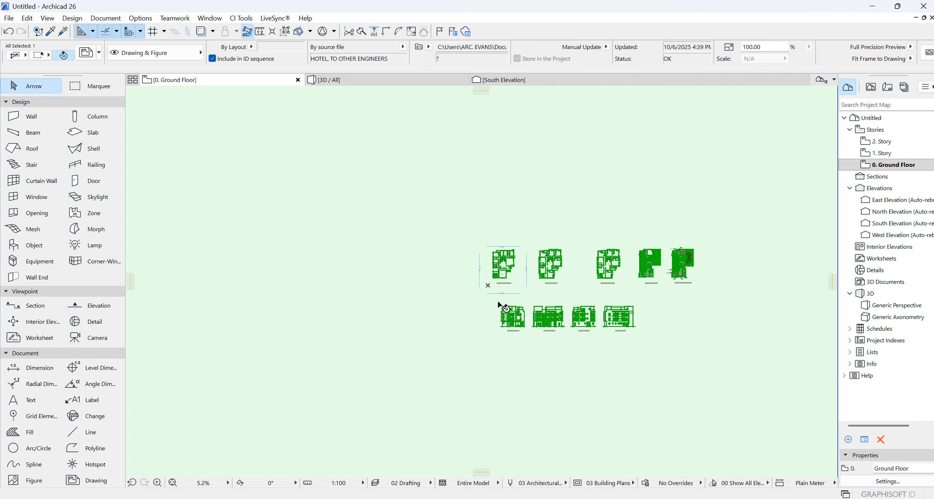
scroll(498, 302, up, 15)
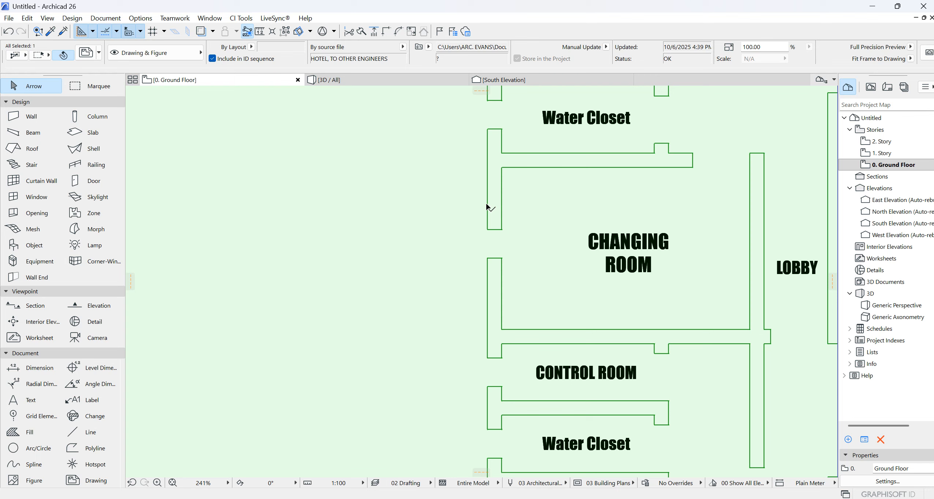
click(486, 206)
scroll(487, 208, down, 8)
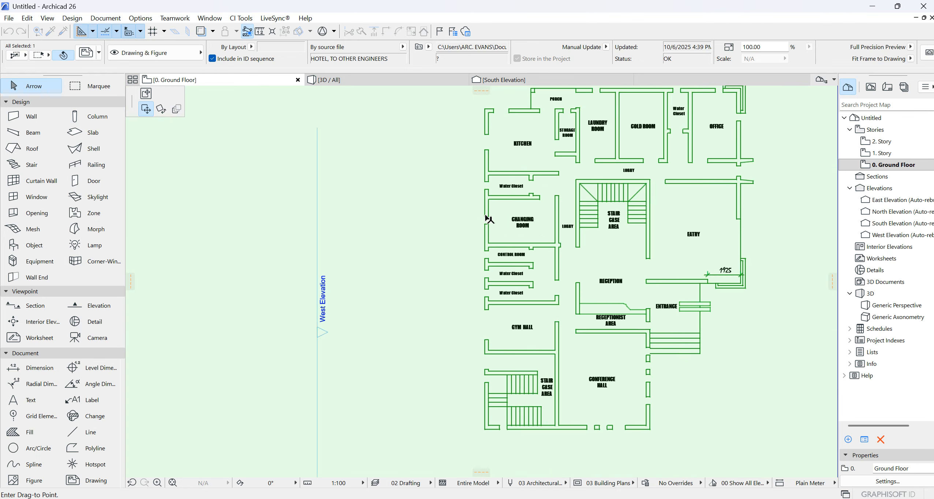
key(Escape)
key(Escape)
scroll(472, 267, down, 3)
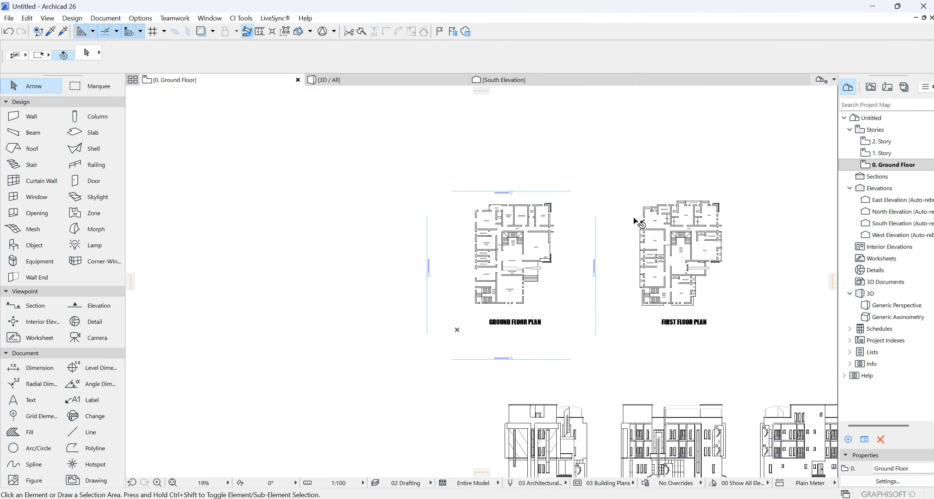
- Explode the hotel drawing into the current view, keeping the original elements and using the drawing's layer, and clear the selection
click(562, 247)
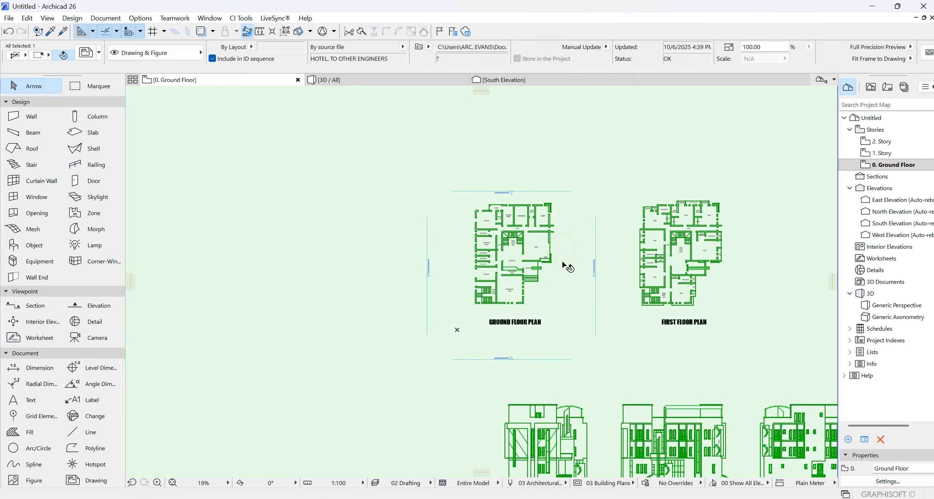
right_click(549, 288)
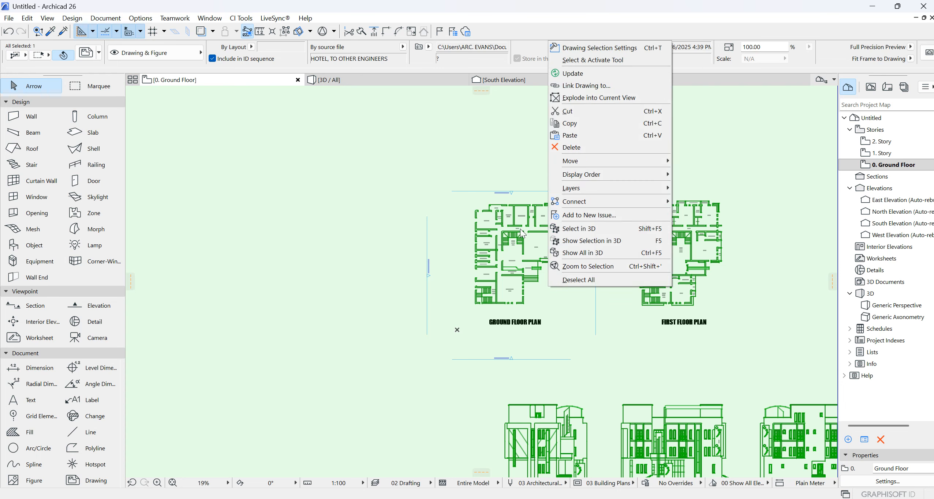
click(599, 97)
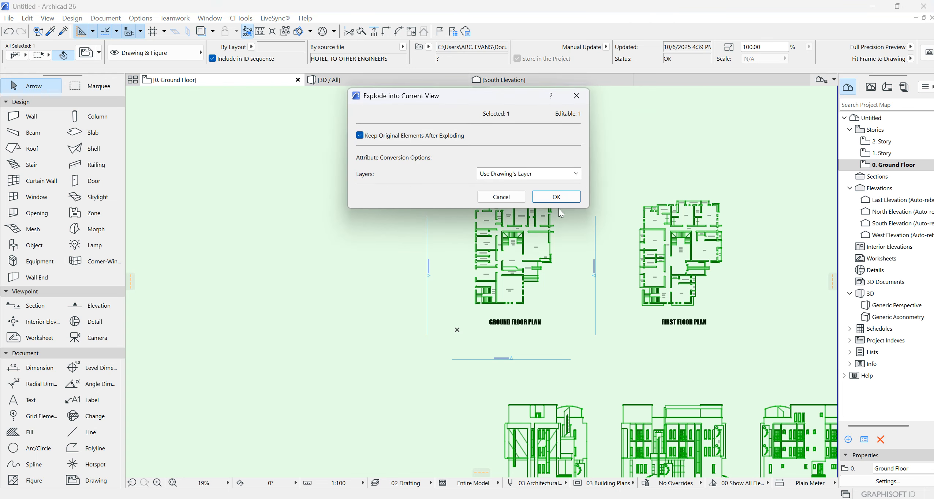
click(555, 196)
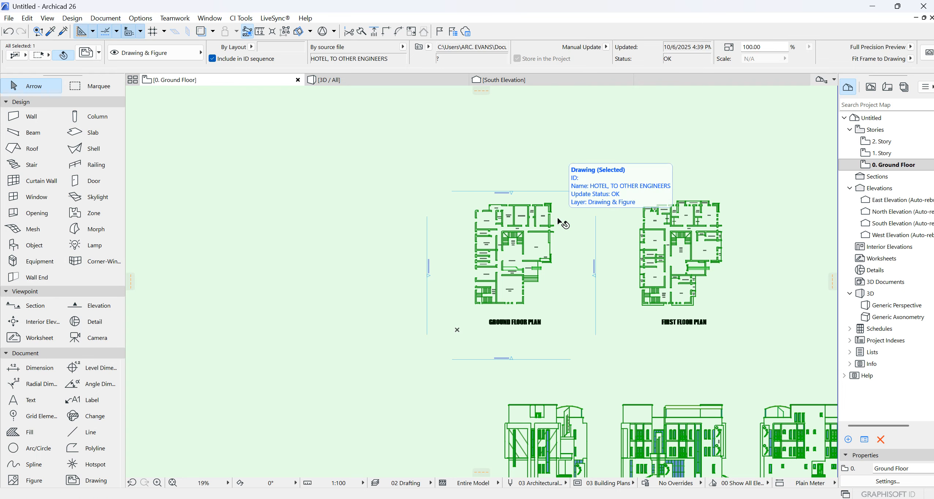
key(Escape)
scroll(490, 231, up, 6)
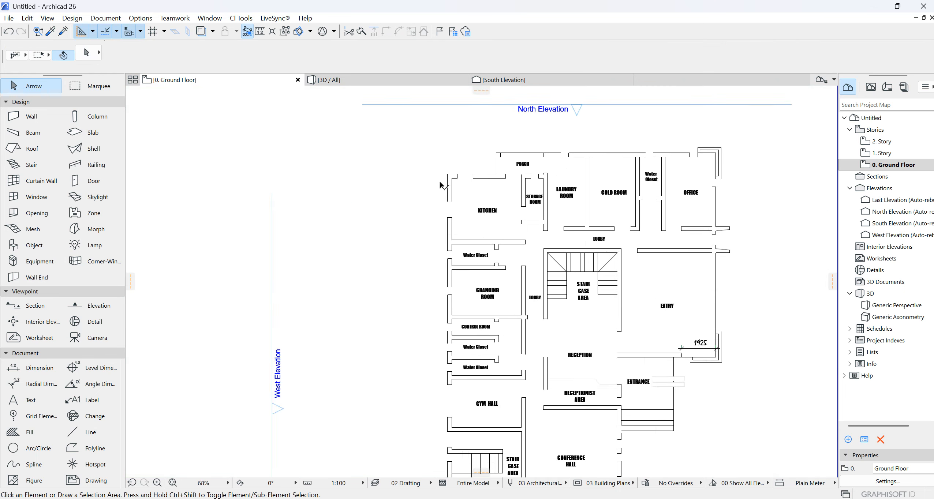
click(440, 184)
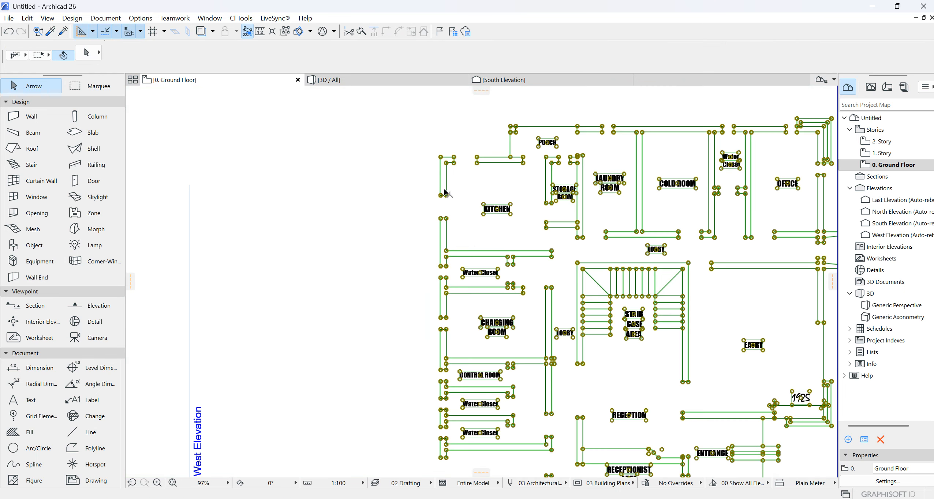
click(475, 188)
click(77, 435)
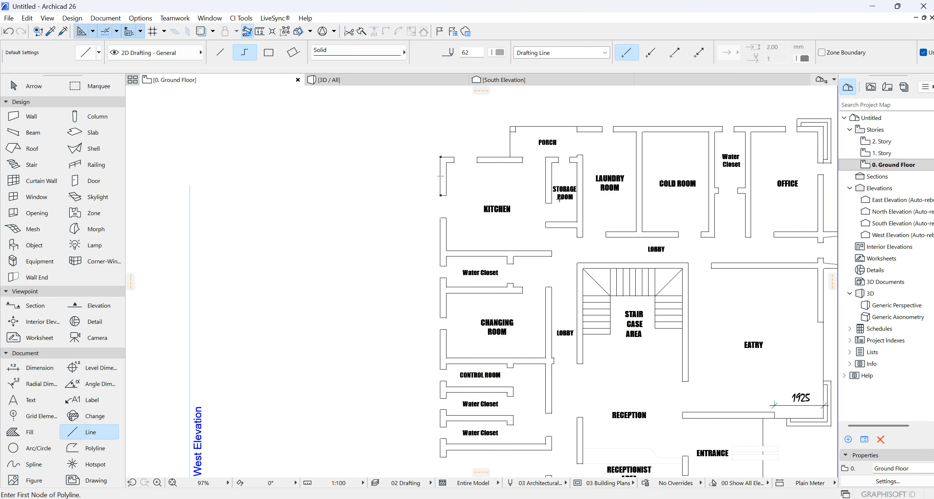
scroll(451, 150, up, 2)
click(440, 150)
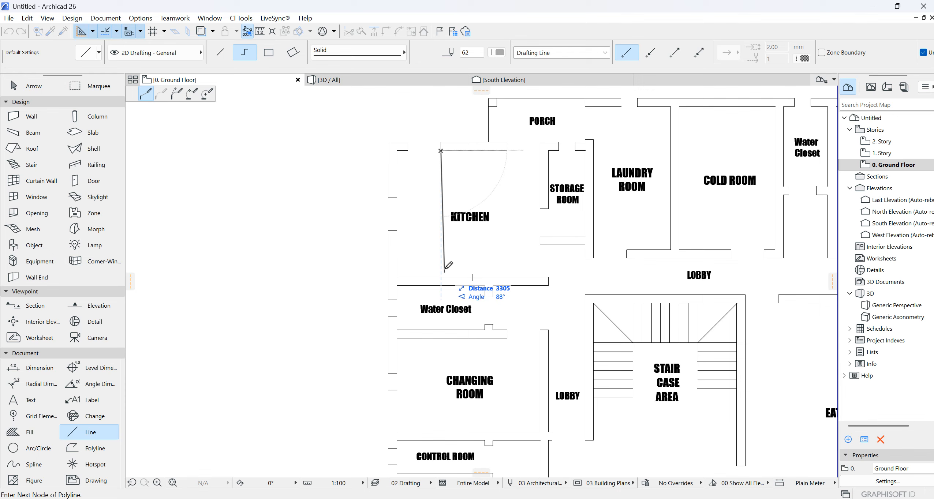
key(Escape)
click(396, 171)
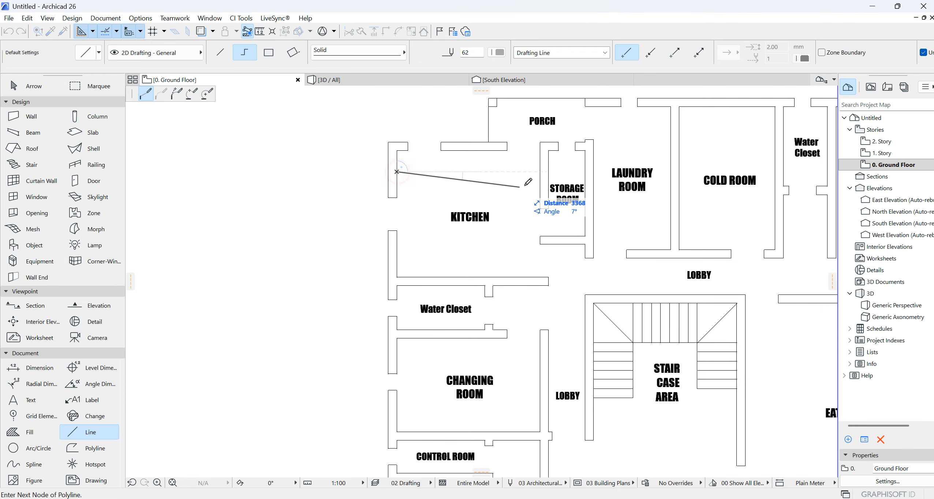
key(Escape)
scroll(505, 262, down, 5)
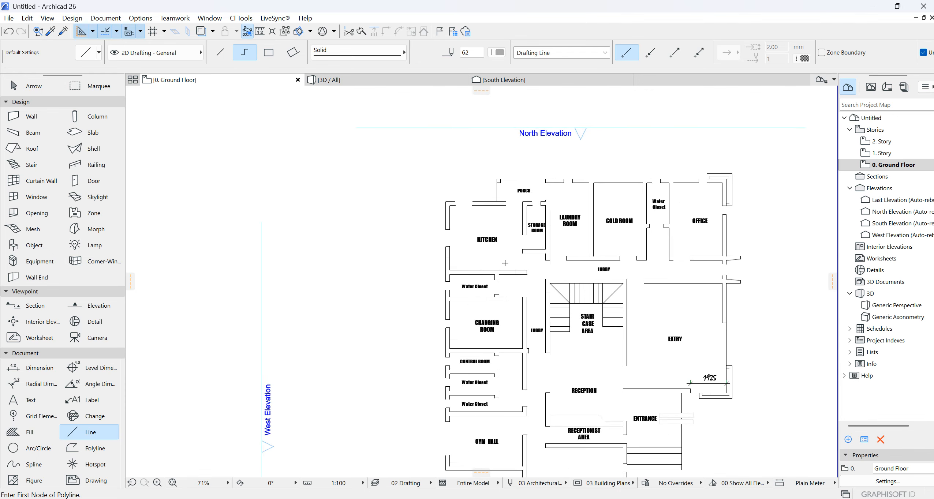
- Set the wall defaults to a basic structure of Brick - Structural with a thickness of 225
click(27, 120)
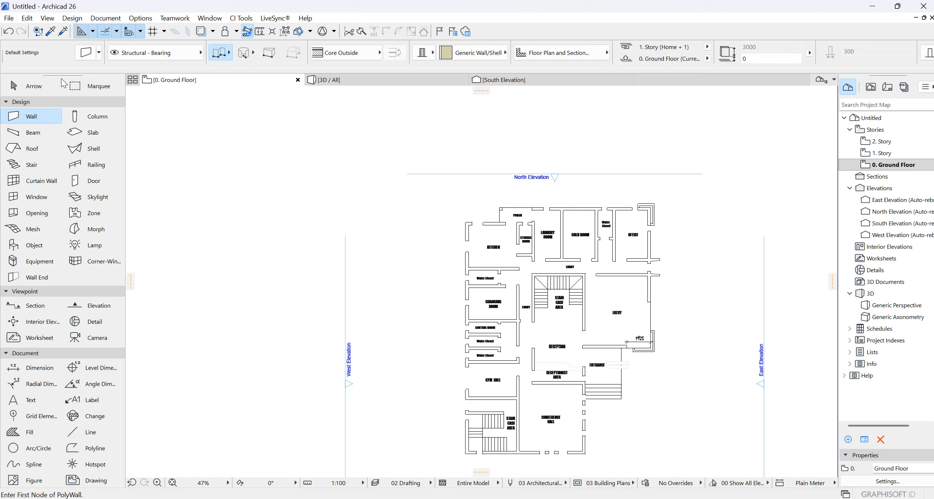
click(87, 53)
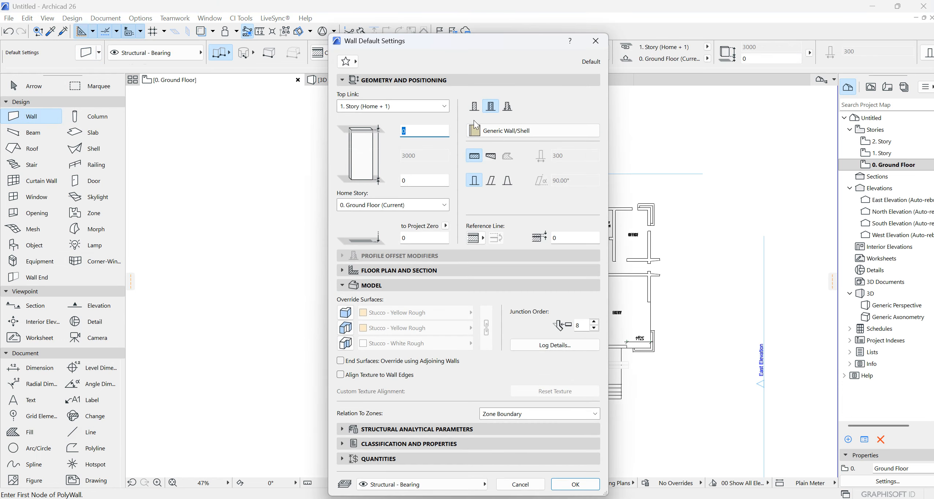
click(474, 109)
click(595, 130)
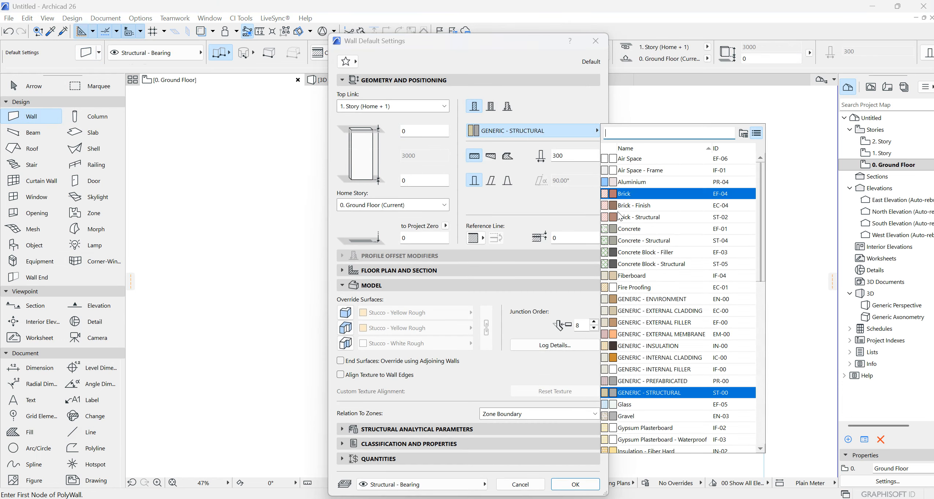
click(631, 217)
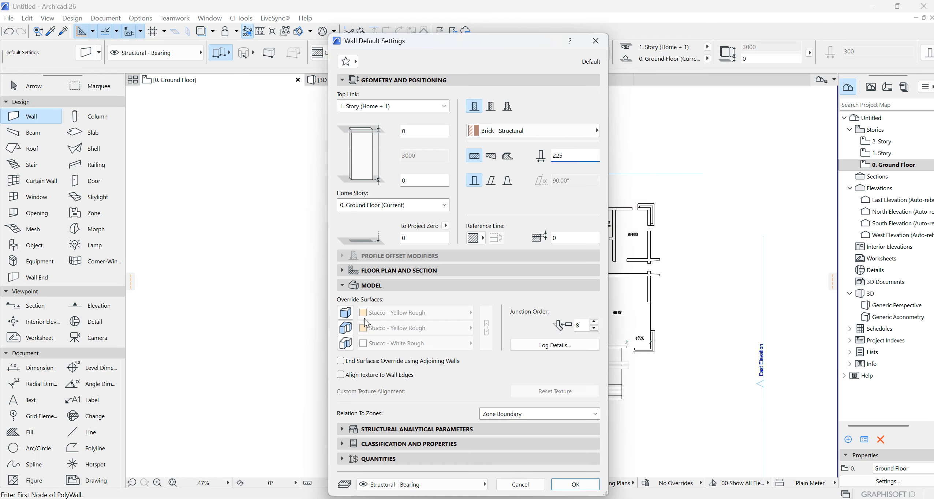
- Enable all three wall surface overrides, end-surface overriding and texture alignment to wall edges, and set the first surface to Paint - Light Gray
click(347, 314)
click(346, 327)
click(346, 344)
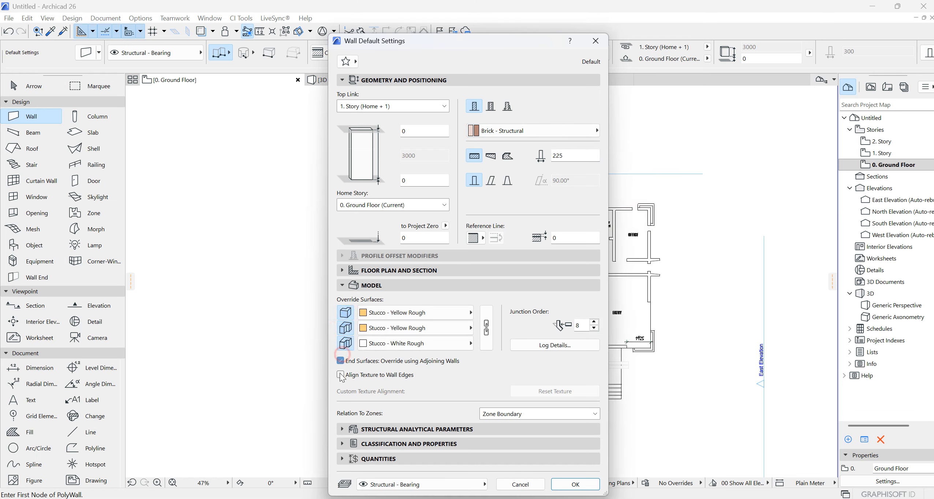
click(460, 312)
scroll(520, 333, up, 5)
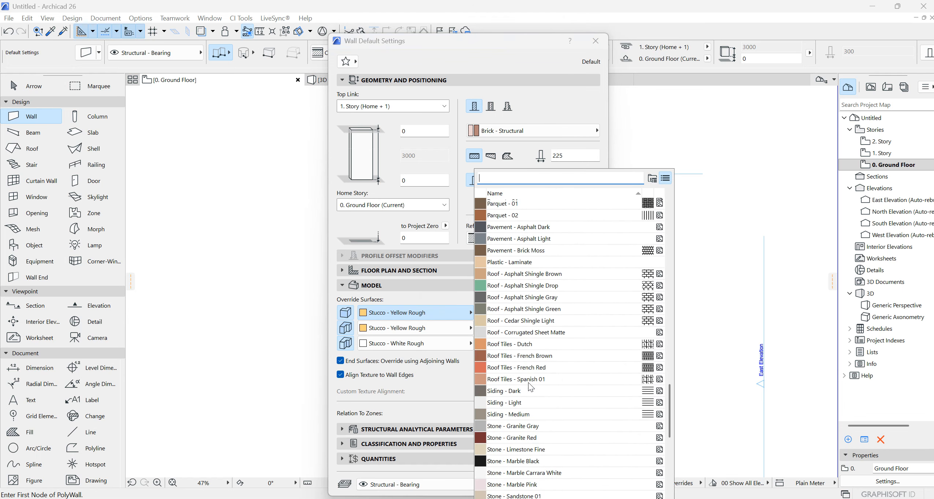
scroll(520, 333, up, 4)
click(498, 278)
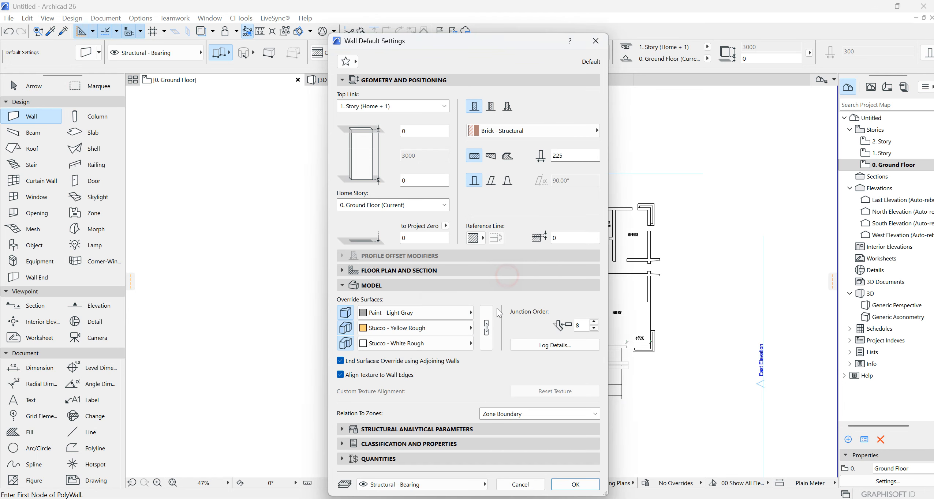
- Link the three wall override surfaces so all use Paint - Light Gray, and accept the wall defaults
click(487, 329)
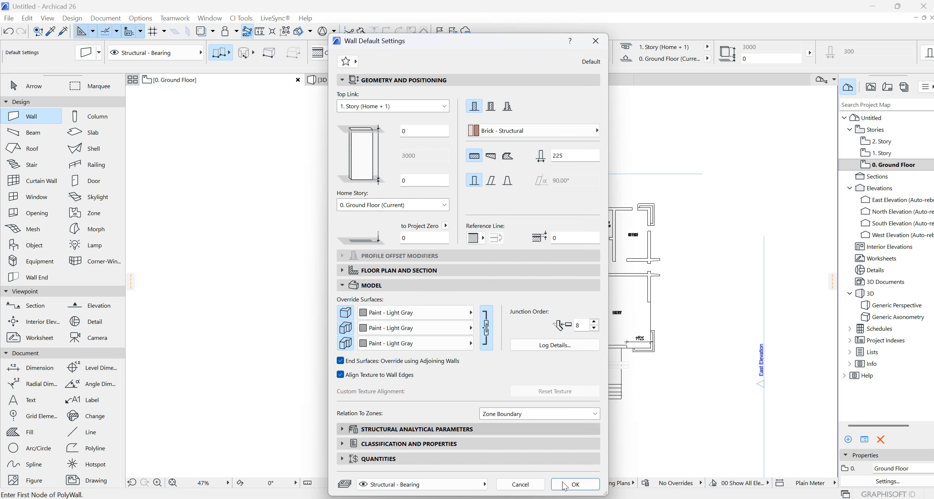
click(575, 484)
- Draw the west exterior wall along the plan's outer face, from the kitchen's north-west corner to the staircase's south-west corner
scroll(462, 188, up, 6)
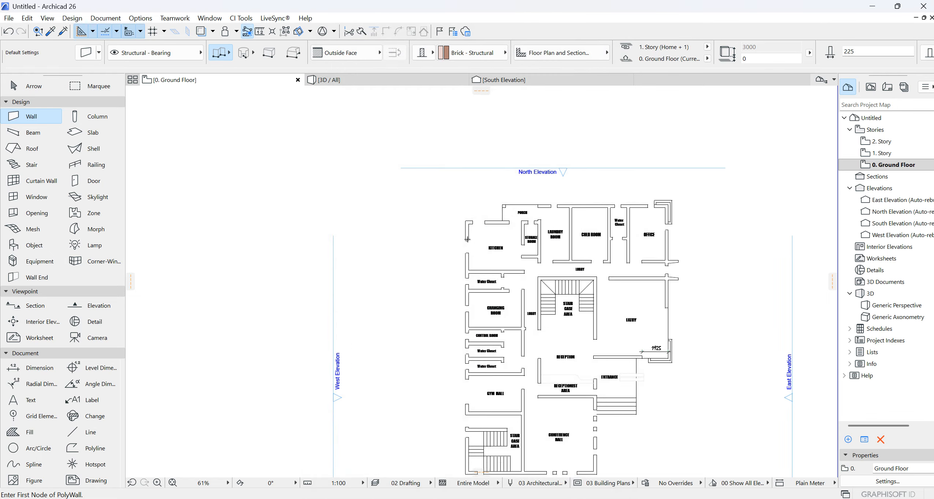
click(462, 188)
scroll(469, 256, down, 7)
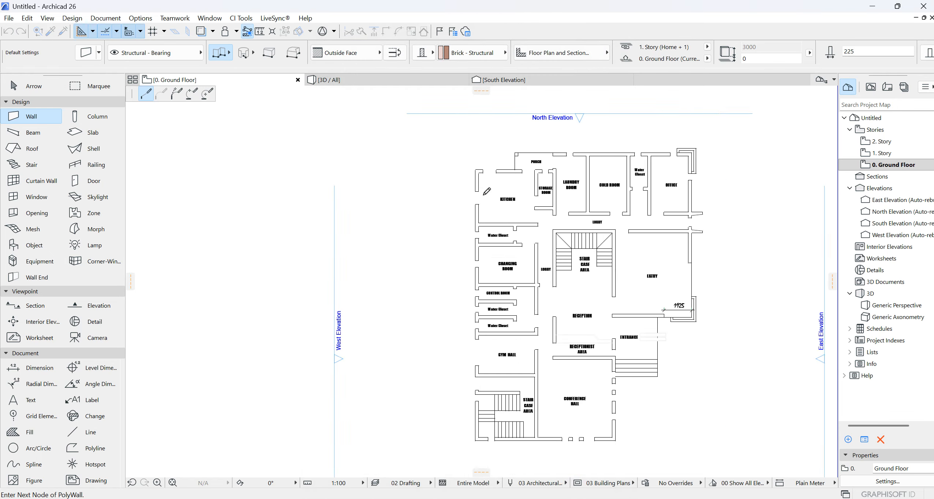
scroll(478, 374, up, 7)
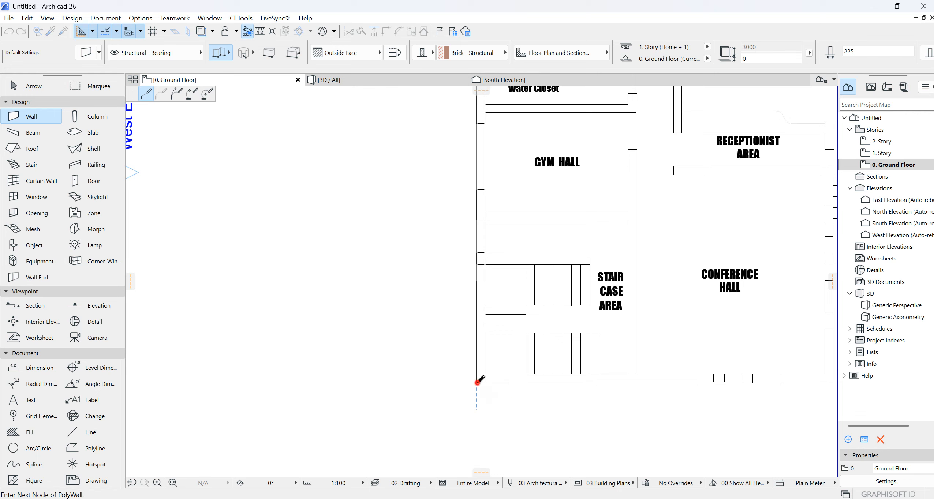
double_click(480, 382)
scroll(515, 402, down, 6)
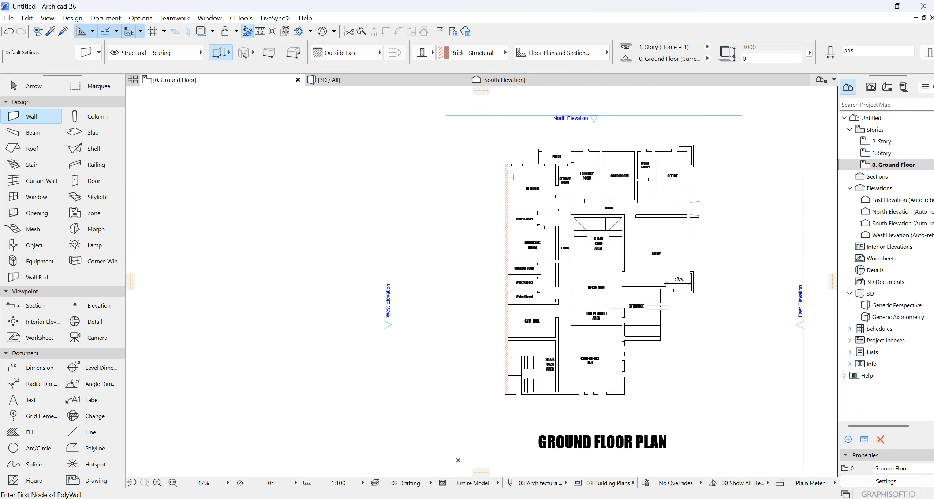
- Select the west exterior wall and override its cut fill pens for Both foreground and background
scroll(514, 190, up, 8)
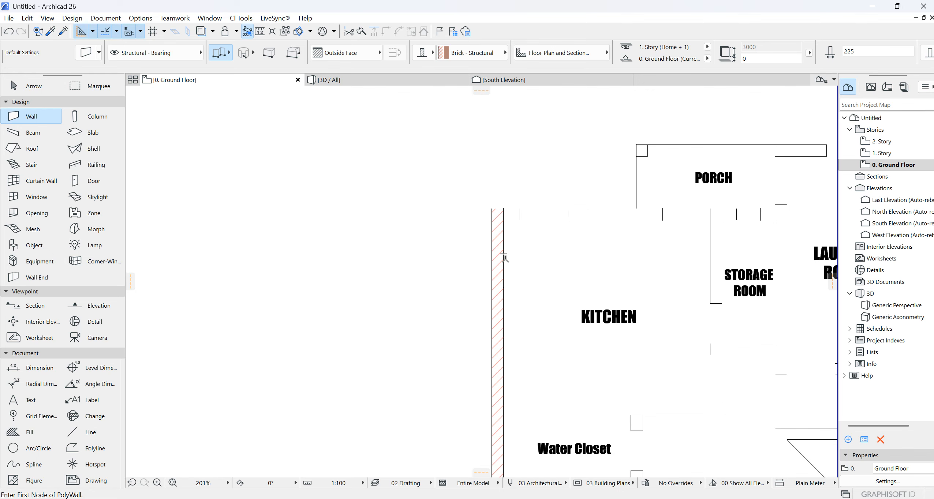
scroll(490, 208, down, 8)
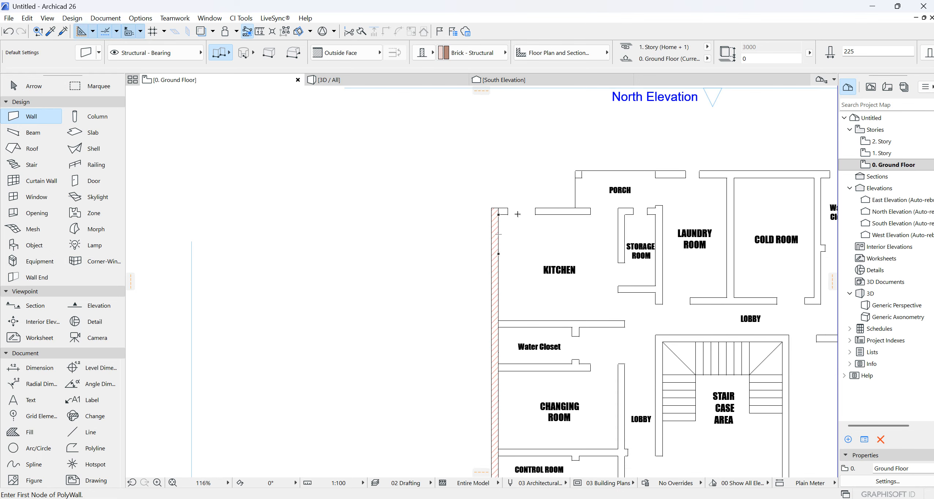
scroll(500, 231, up, 15)
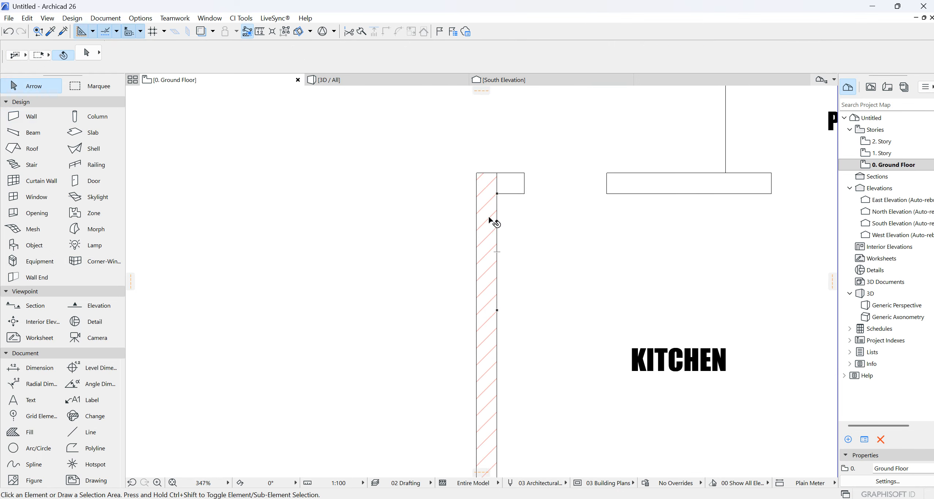
shift+click(490, 219)
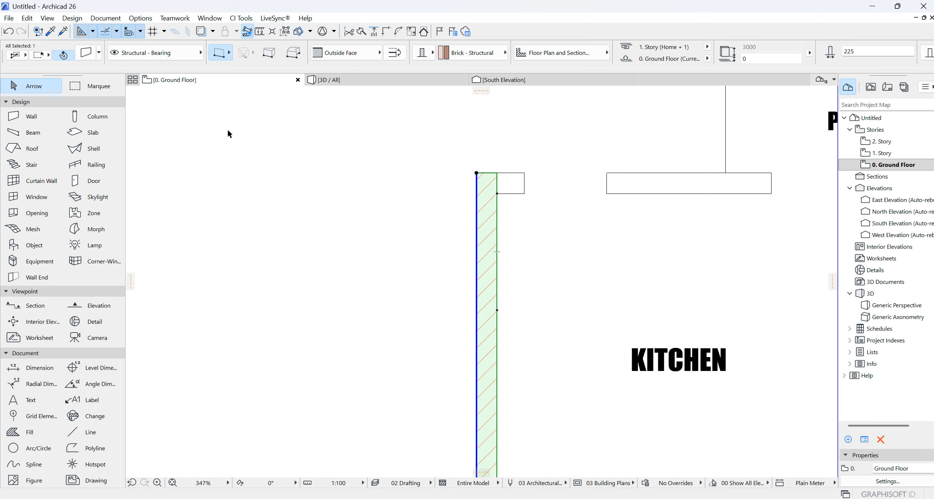
click(88, 53)
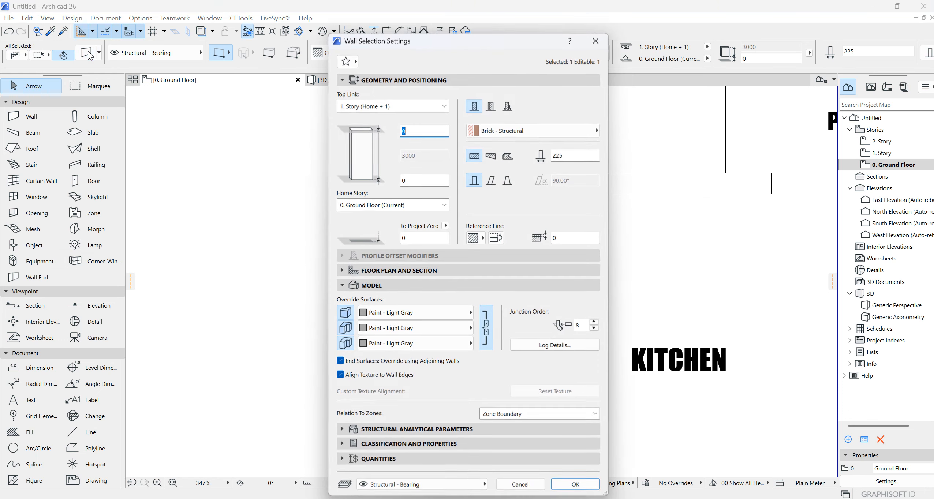
click(455, 271)
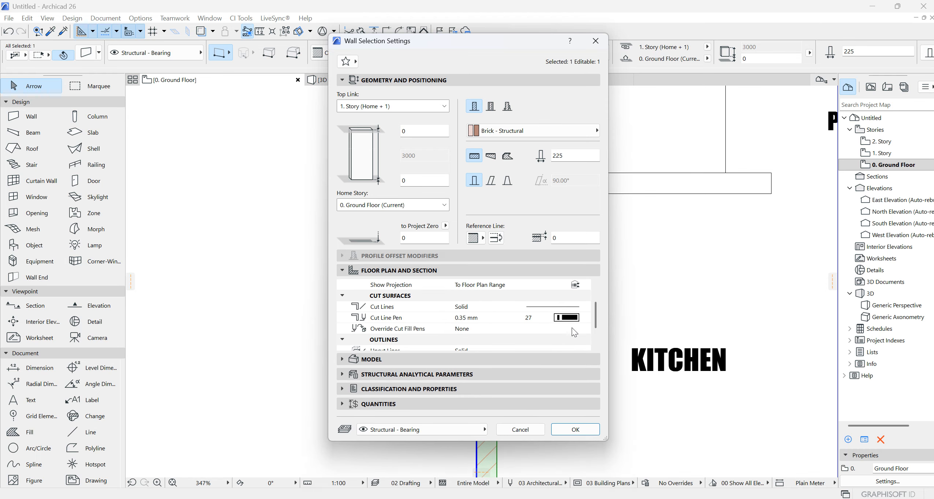
click(576, 329)
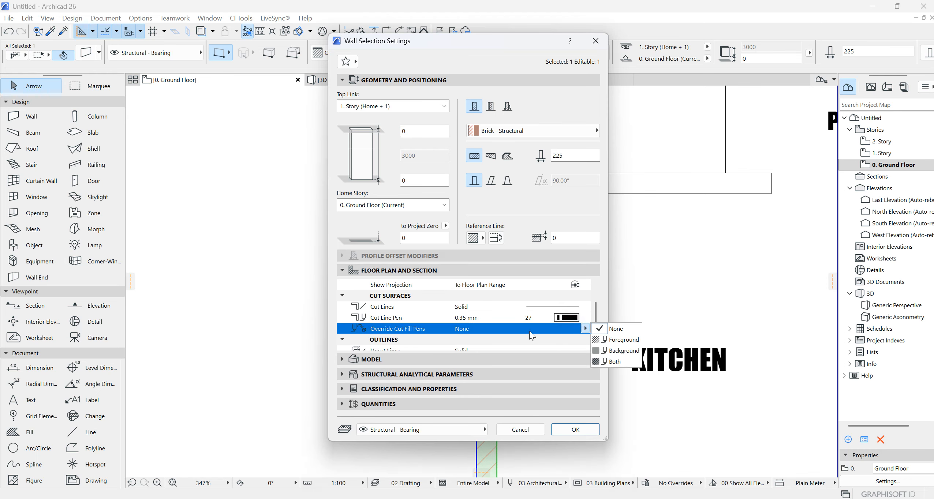
click(615, 361)
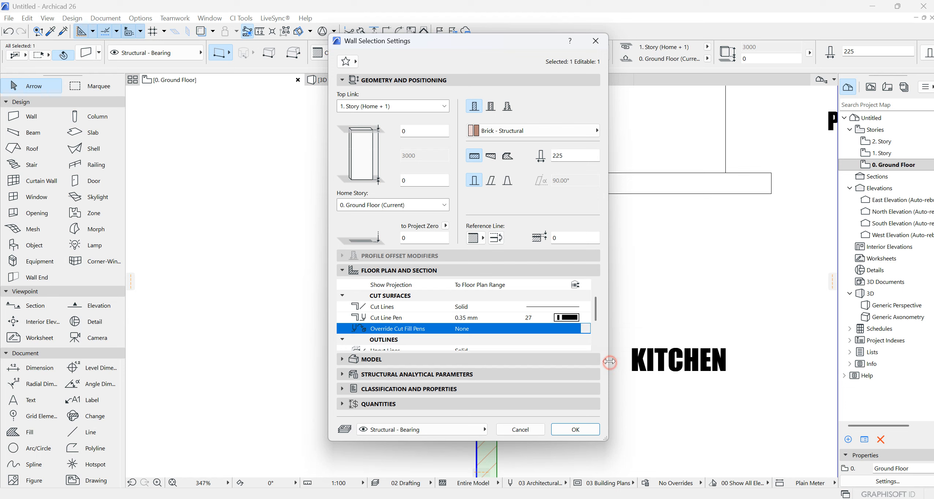
- Set the wall's cut fill background pen to Transparent, apply the settings and clear the selection
scroll(577, 324, down, 1)
click(566, 318)
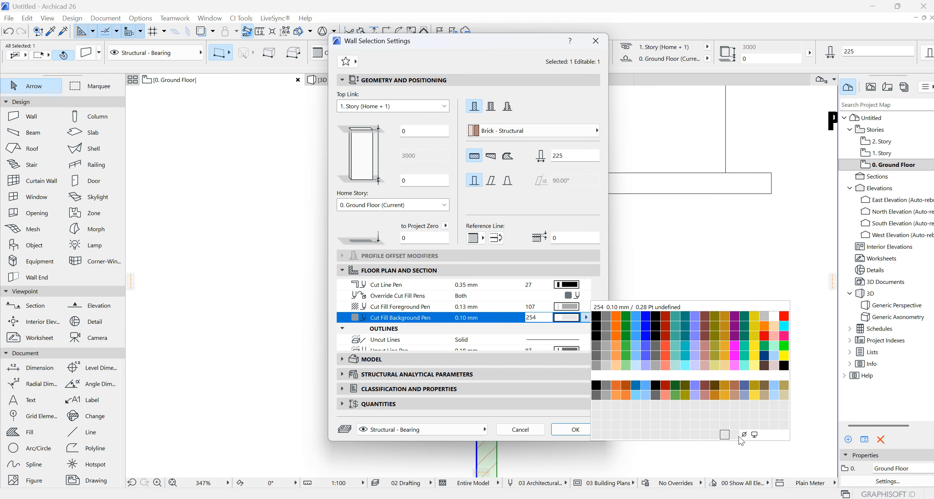
click(743, 435)
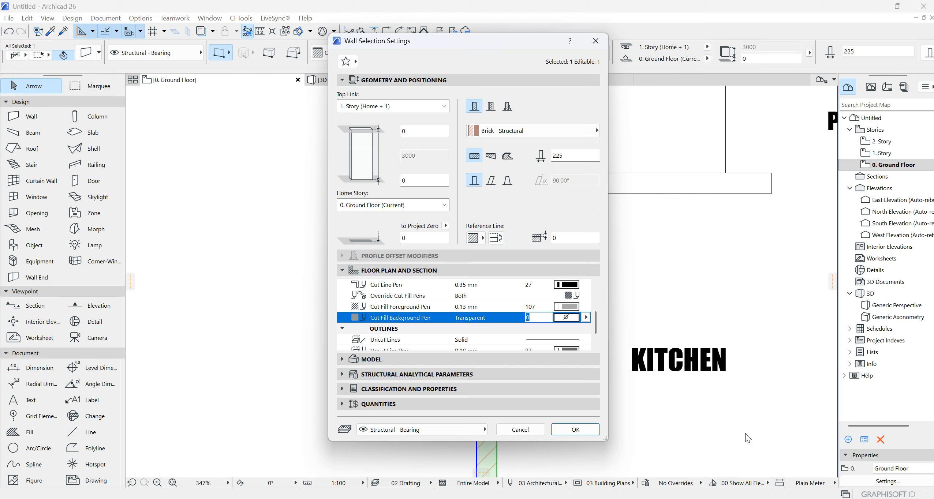
click(580, 430)
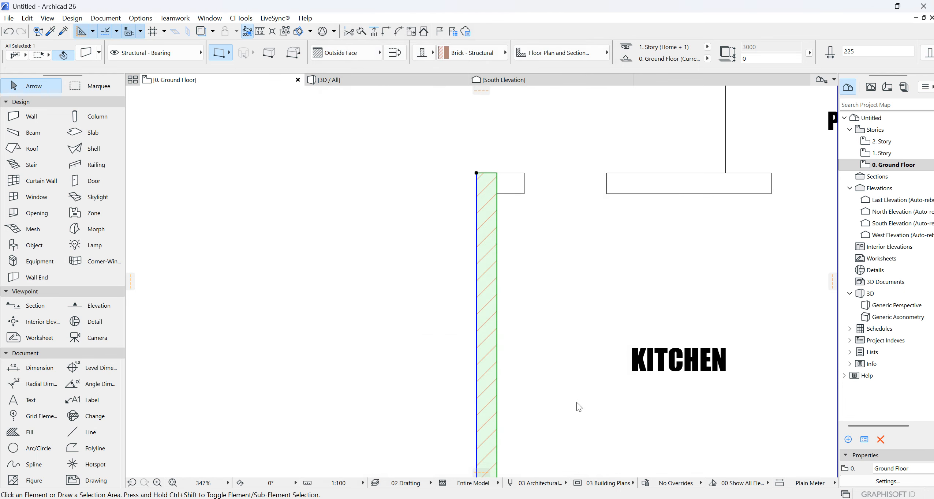
click(389, 233)
- Pick up the parameters of the west exterior wall as the new wall defaults
scroll(460, 227, down, 3)
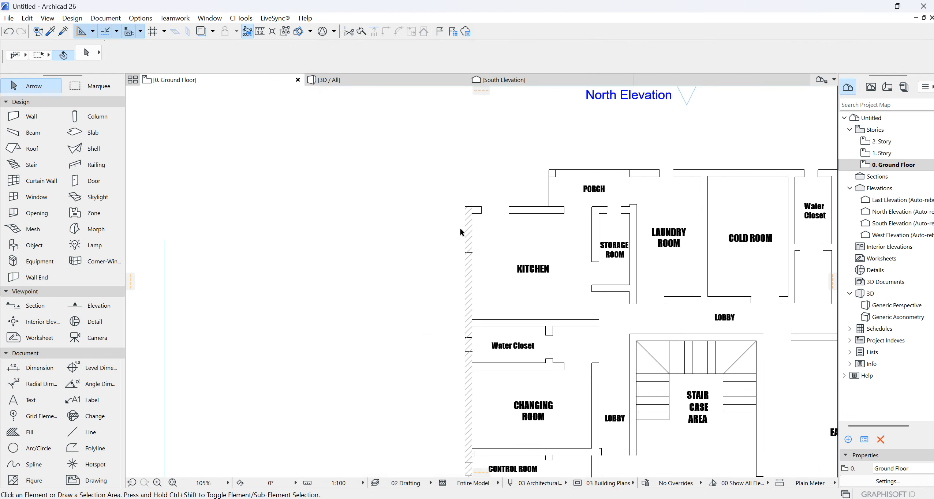
scroll(463, 243, up, 2)
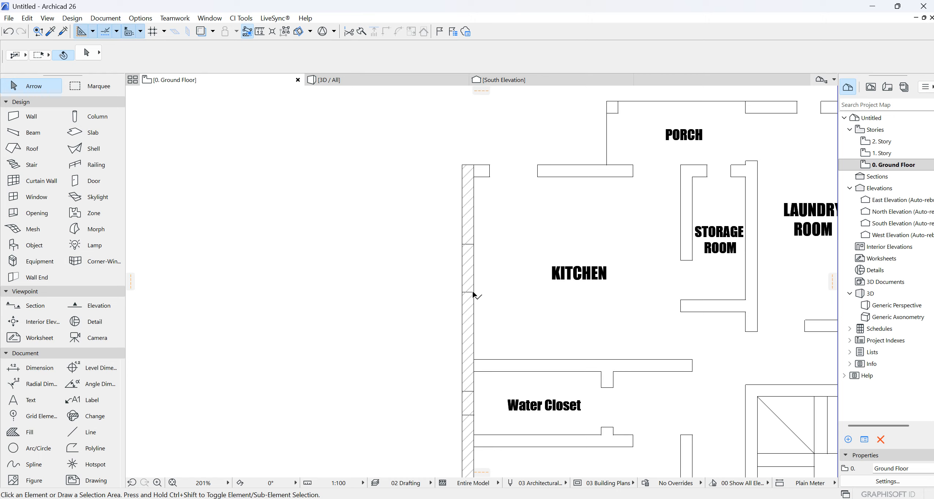
scroll(448, 327, down, 3)
scroll(456, 305, up, 3)
scroll(456, 278, down, 3)
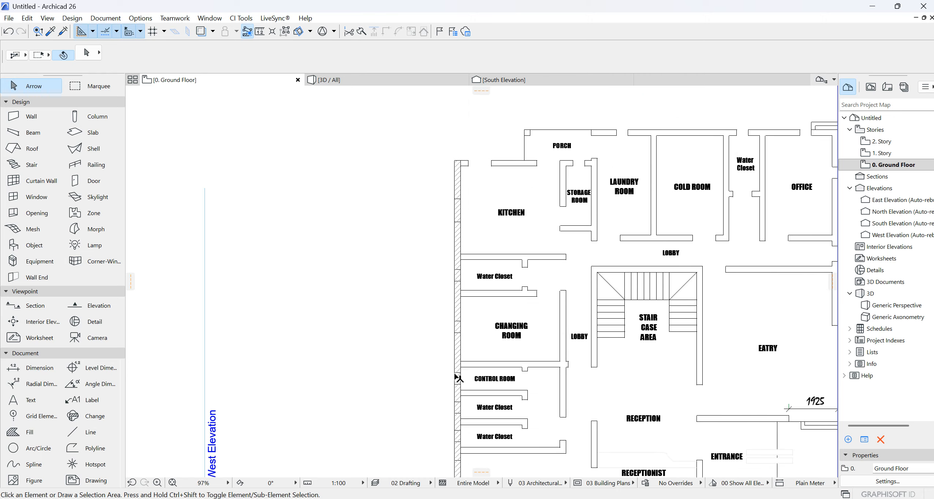
scroll(457, 378, down, 5)
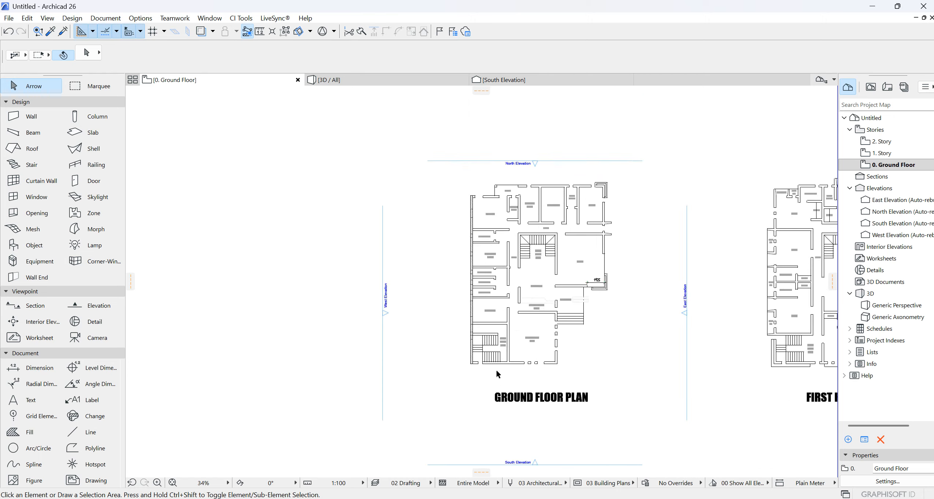
scroll(496, 367, up, 4)
click(52, 32)
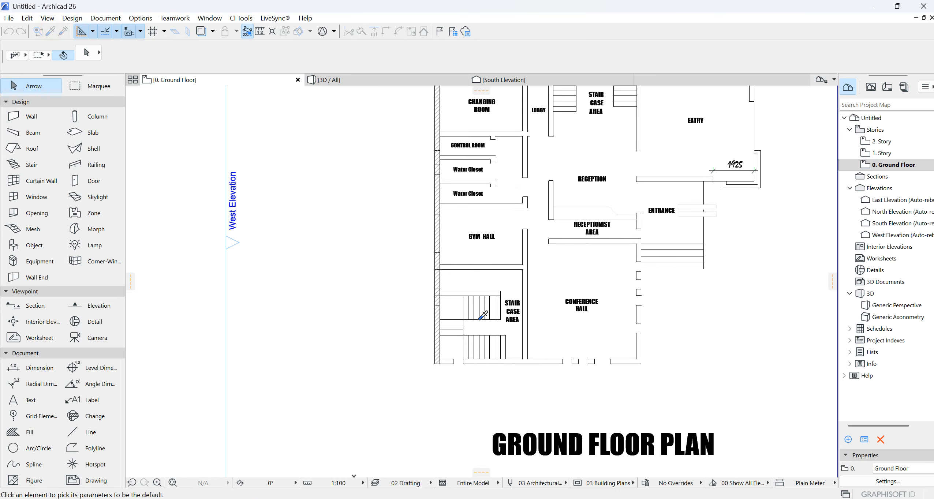
scroll(457, 331, up, 3)
click(409, 398)
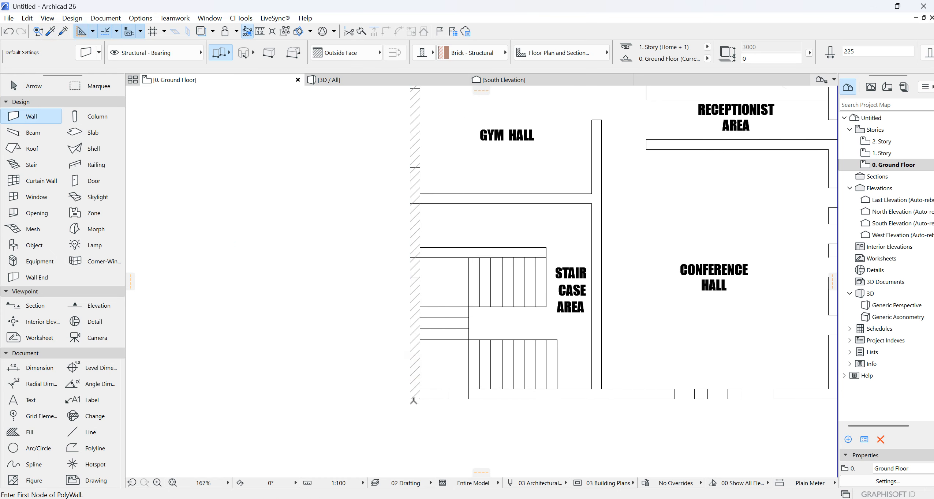
- Trace chained exterior walls from the south-west corner along the conference hall and up to the entrance, then east to the eatry corner
click(410, 398)
scroll(299, 289, down, 4)
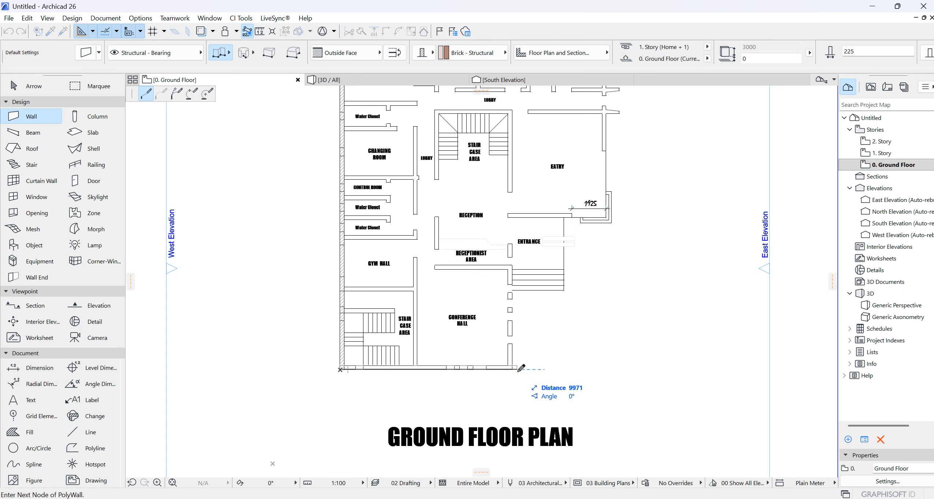
click(512, 369)
scroll(519, 216, up, 3)
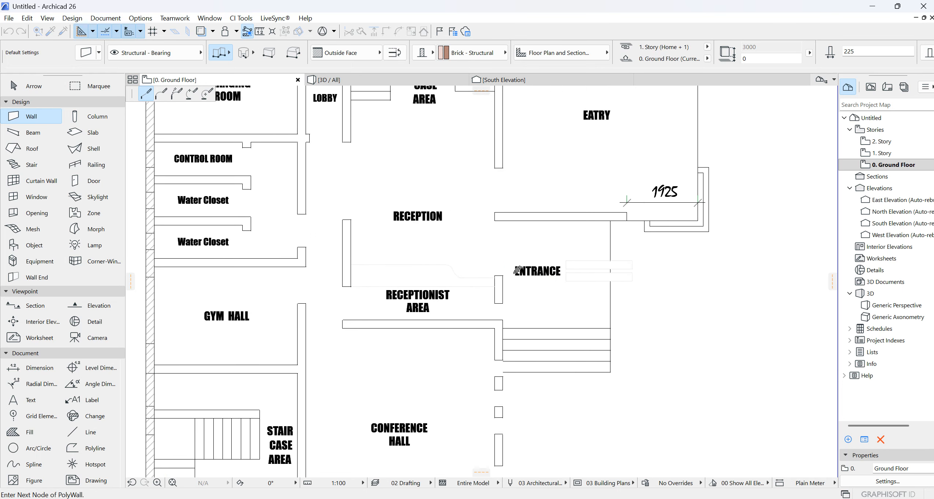
double_click(511, 217)
click(502, 221)
click(698, 221)
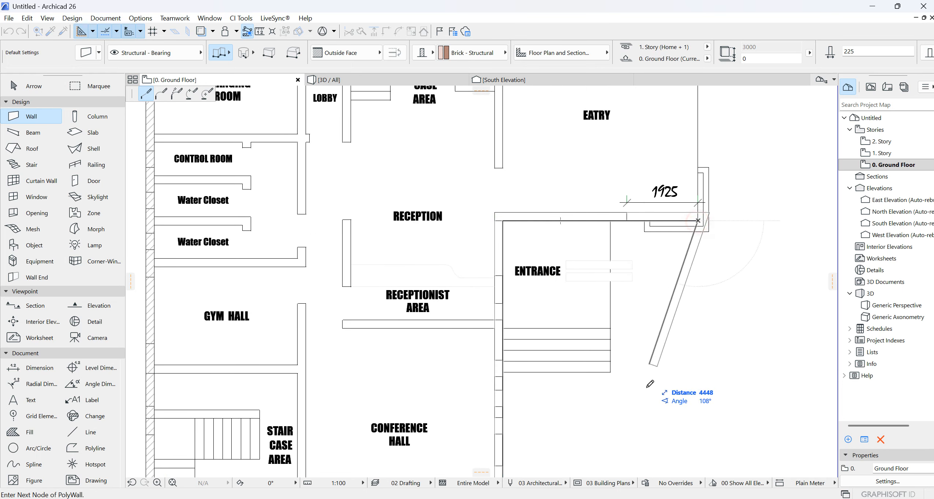
- Continue the wall chain up the east side, along the north side and around the porch, ending at the kitchen's north-west corner
scroll(647, 386, down, 4)
scroll(669, 153, up, 4)
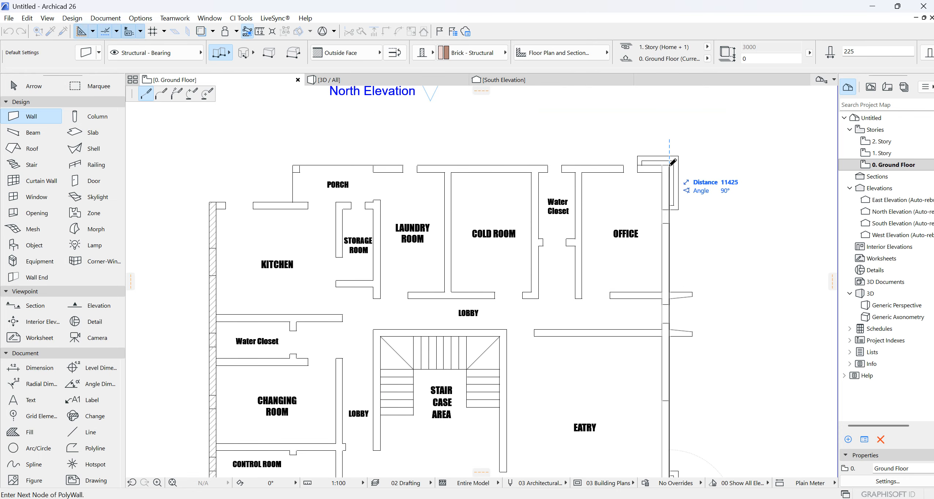
click(668, 165)
click(293, 165)
click(292, 202)
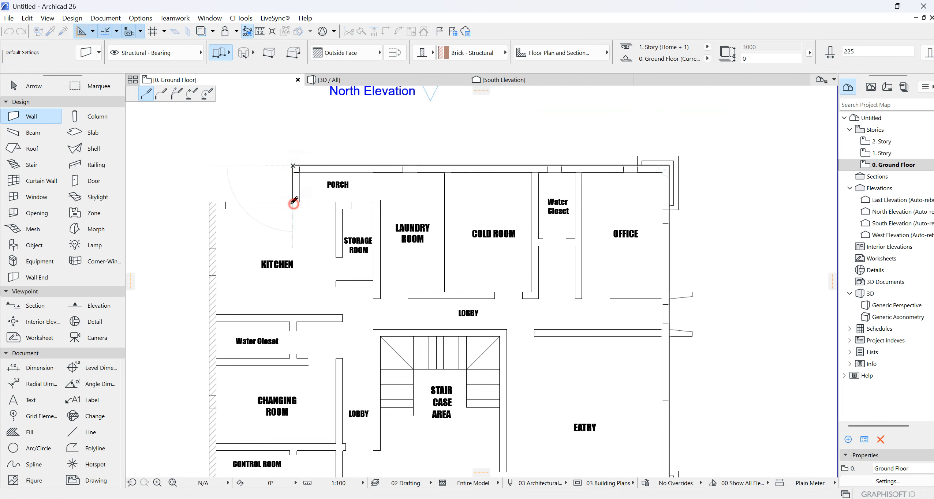
double_click(210, 202)
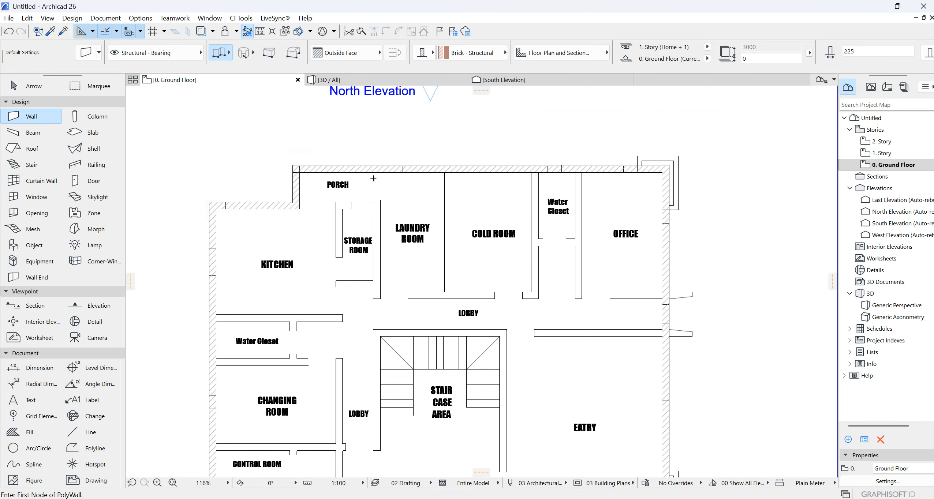
- Draw chained walls enclosing the porch, from the north wall beside the laundry room down and west to the kitchen corner
scroll(373, 178, up, 3)
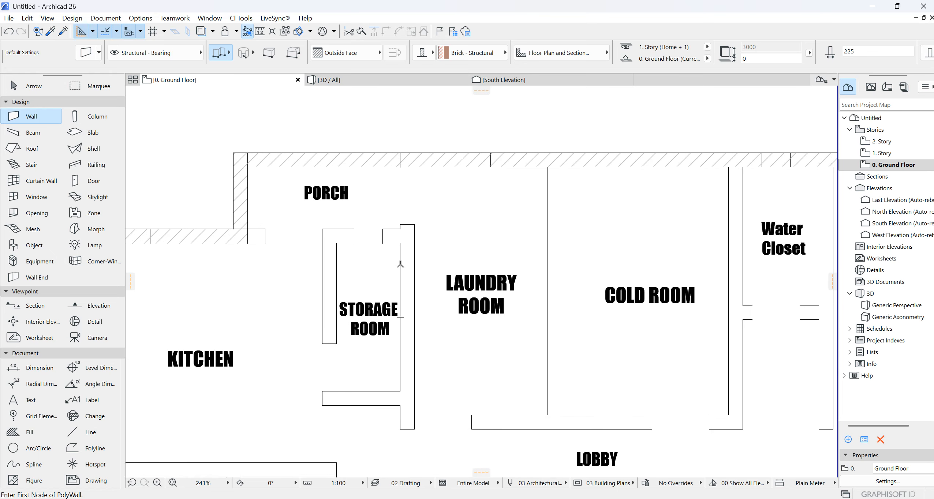
click(400, 153)
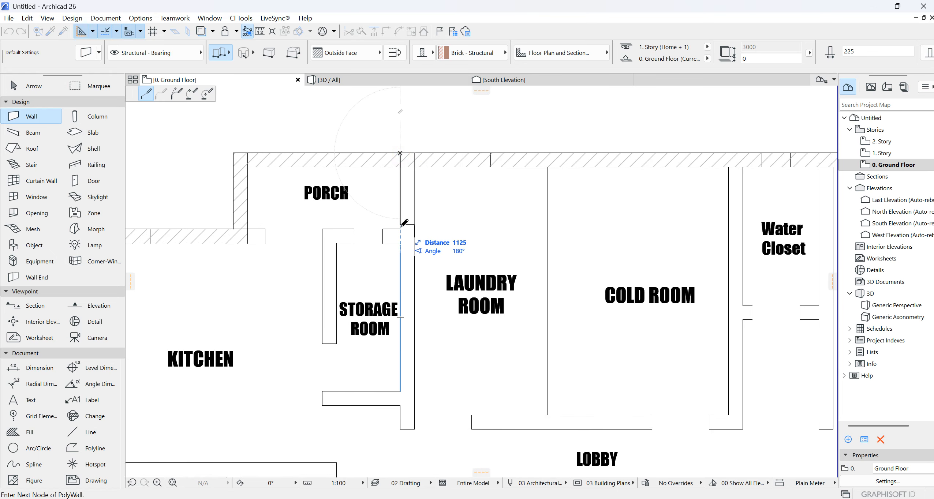
click(400, 229)
click(235, 229)
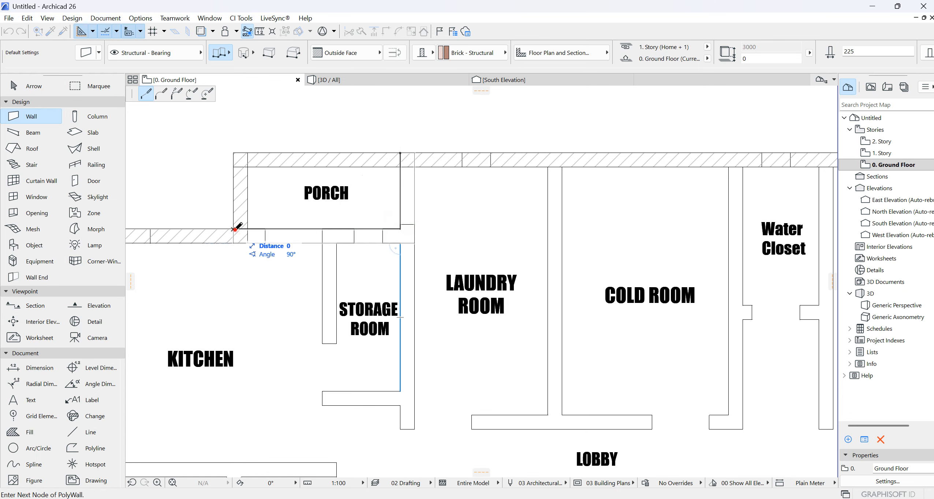
click(235, 229)
- Inspect the traced exterior walls around the ground floor plan
scroll(463, 230, down, 5)
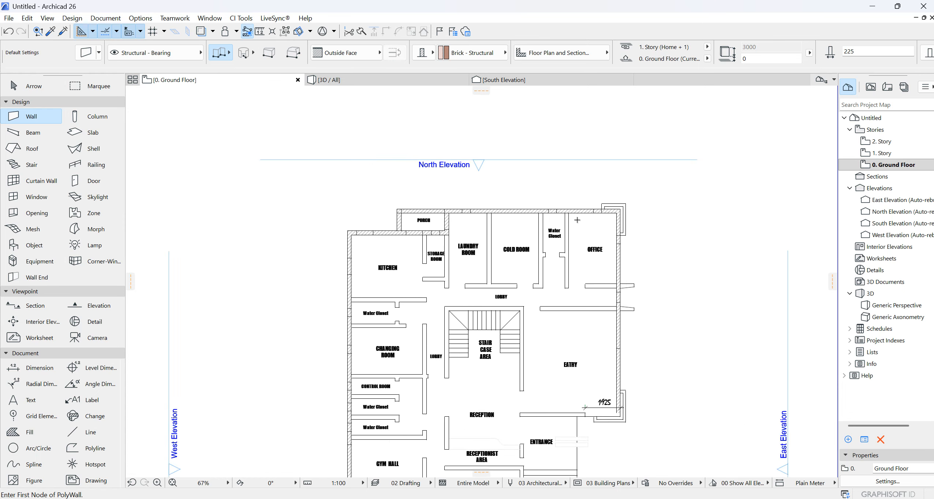
scroll(578, 223, down, 2)
scroll(586, 234, up, 5)
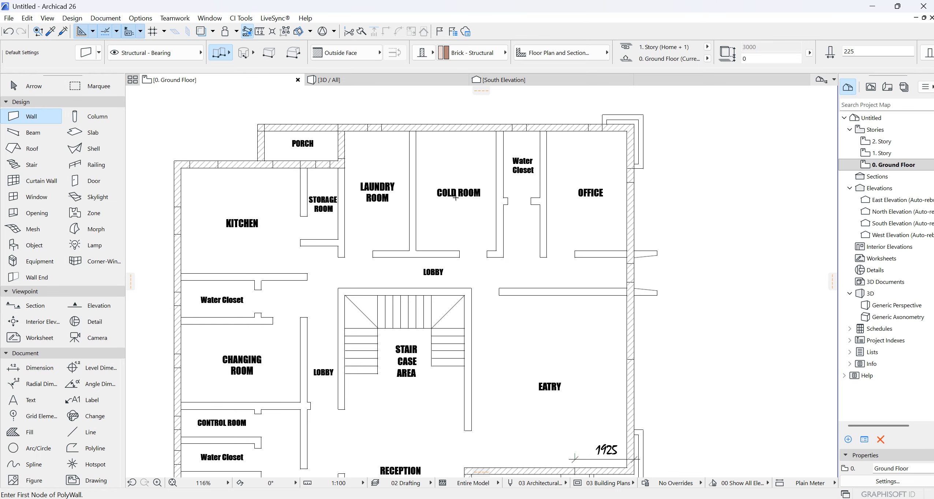
scroll(455, 197, down, 3)
scroll(395, 385, up, 3)
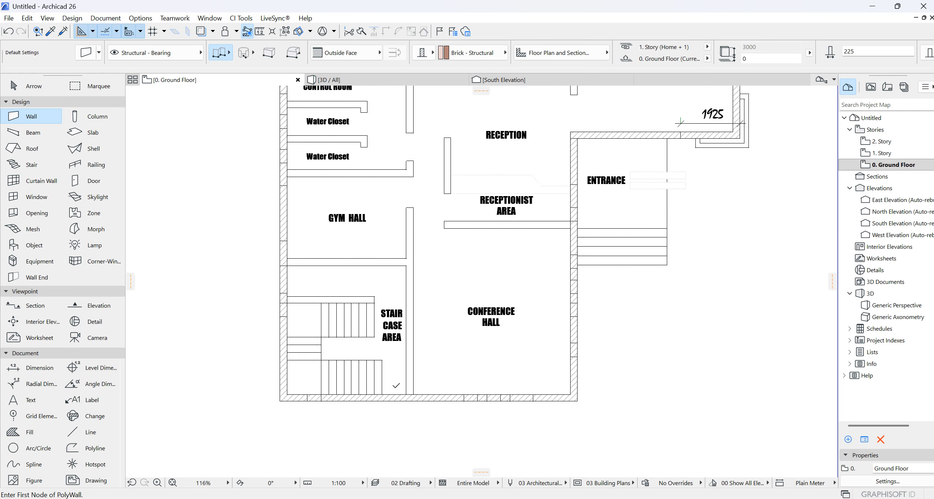
scroll(458, 371, down, 3)
scroll(600, 300, up, 3)
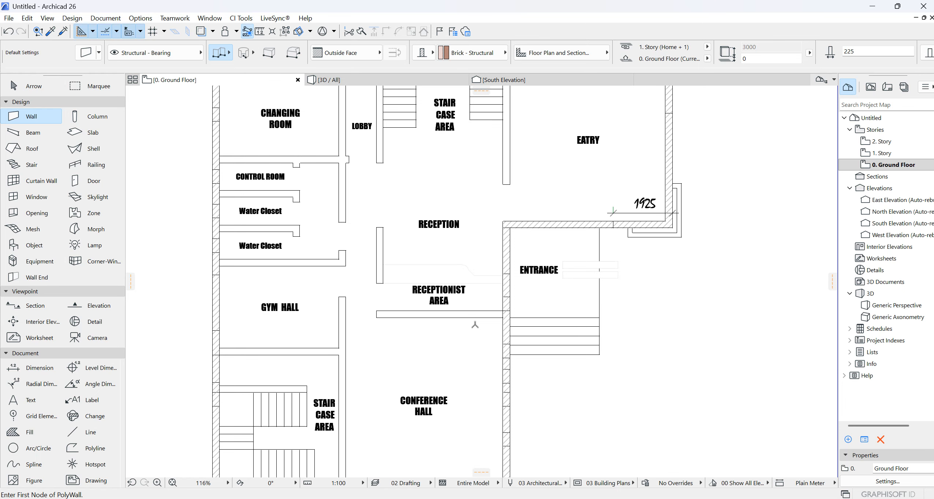
- Check the ground floor drawing against the traced exterior walls, from the entrance and conference hall up to the porch and kitchen
scroll(508, 282, down, 3)
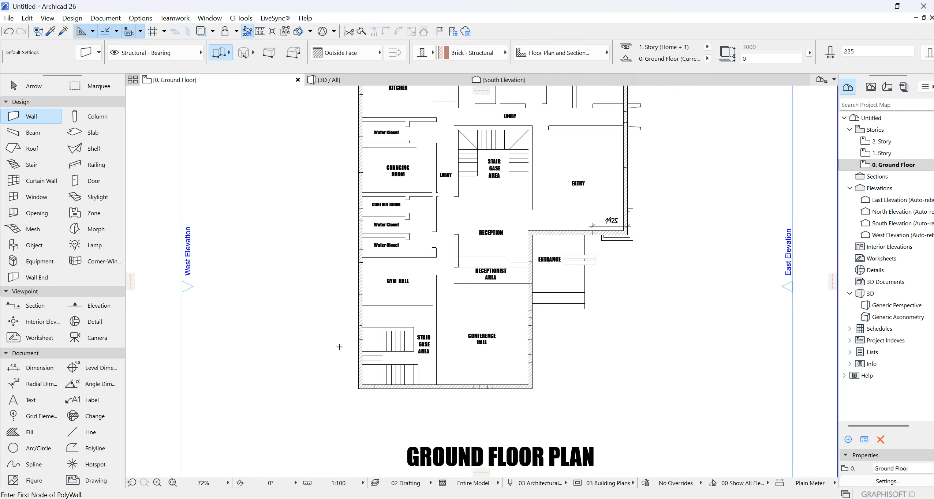
scroll(457, 355, up, 3)
middle_drag(457, 355, 456, 376)
middle_drag(451, 212, 445, 391)
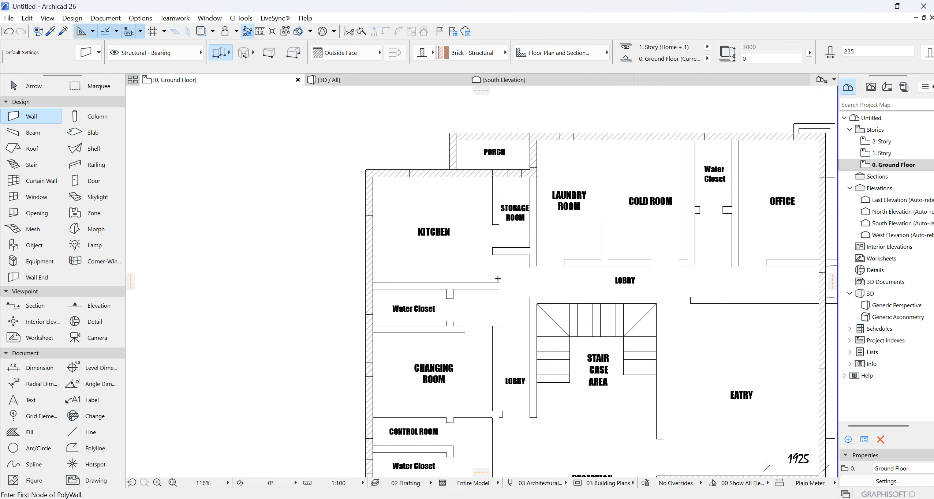
scroll(495, 142, up, 3)
scroll(410, 184, down, 6)
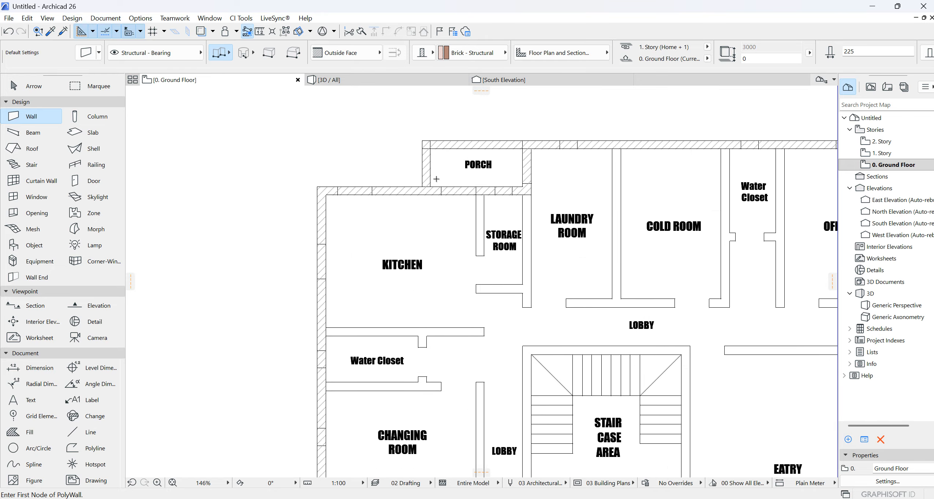
scroll(540, 264, down, 3)
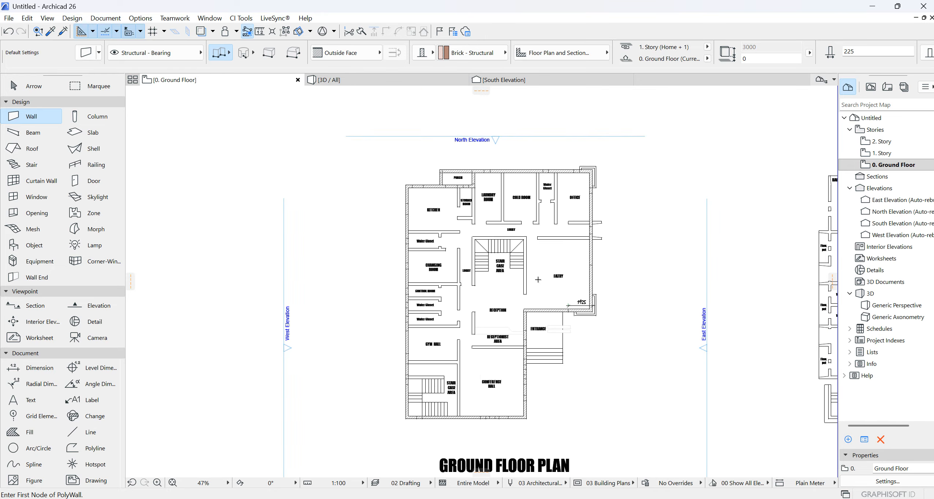
key(Escape)
- Select the entire first floor plan drawing with its title beside the ground floor plan and copy it
scroll(447, 280, down, 2)
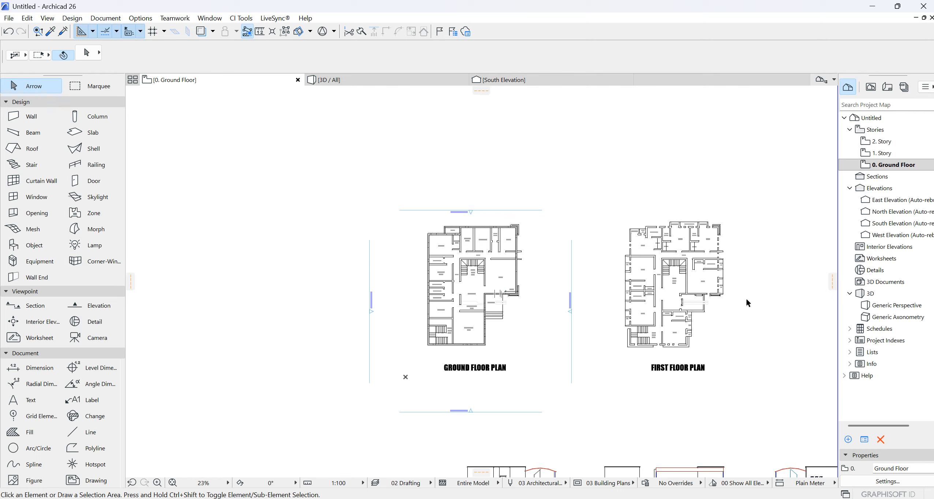
scroll(470, 276, up, 4)
scroll(475, 278, down, 3)
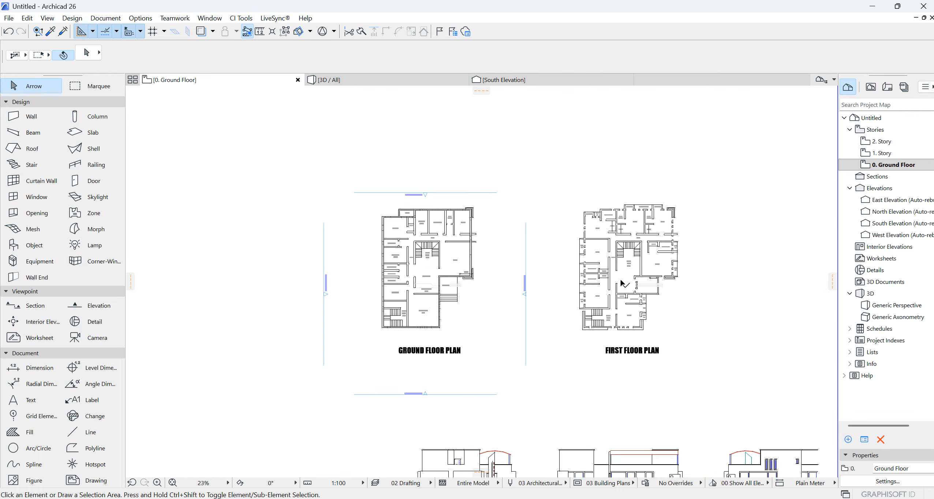
scroll(627, 271, up, 2)
scroll(629, 270, up, 2)
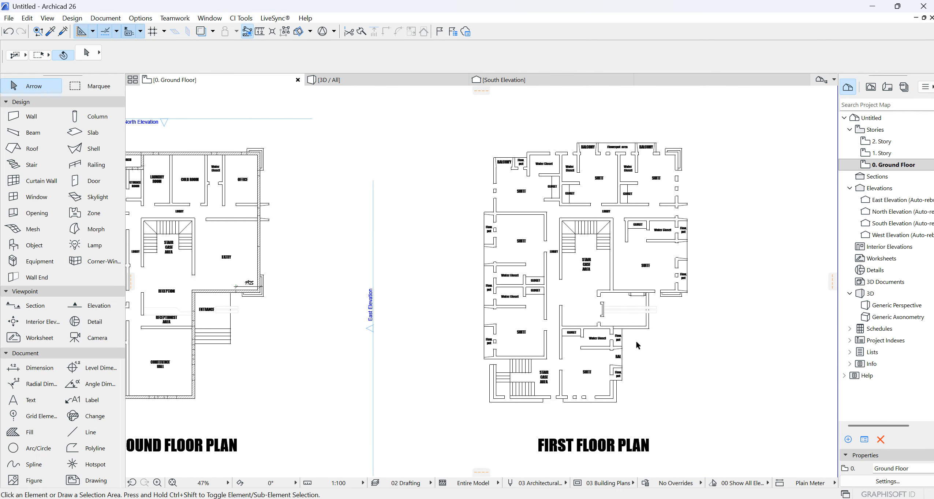
scroll(635, 343, down, 2)
drag(702, 396, 510, 157)
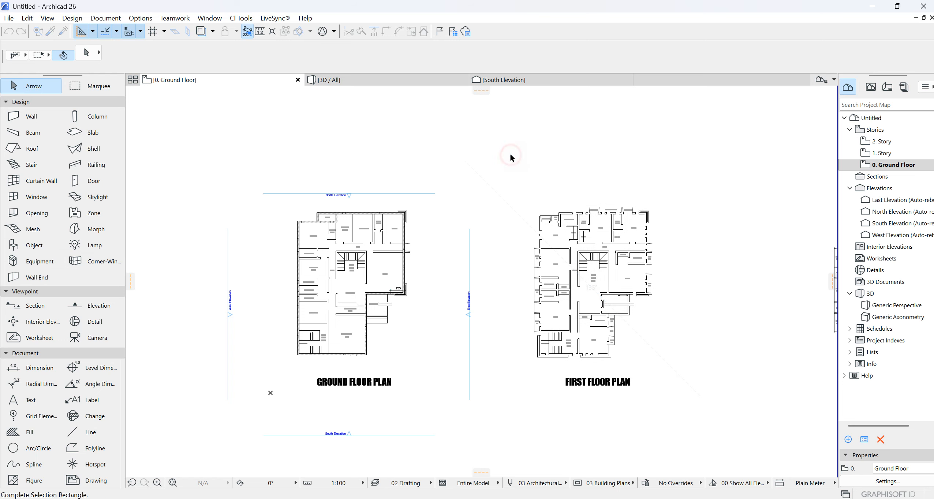
click(500, 167)
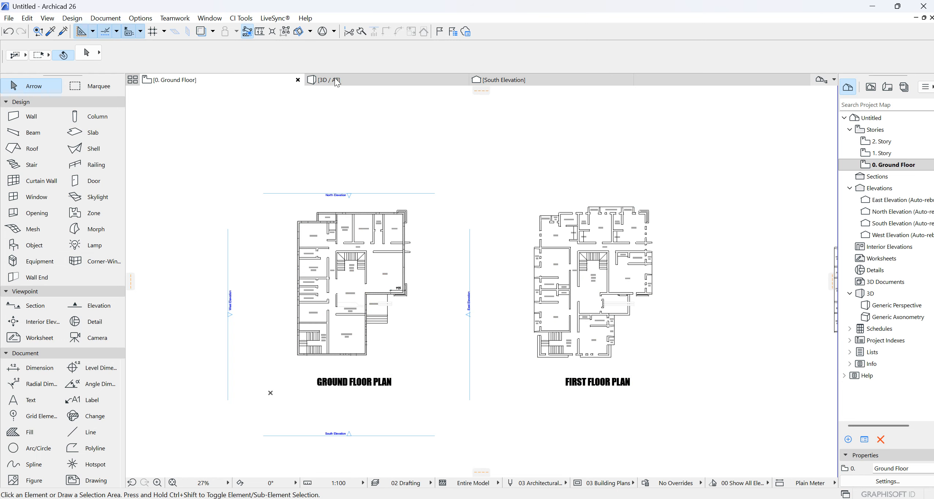
drag(530, 173, 703, 412)
right_click(683, 281)
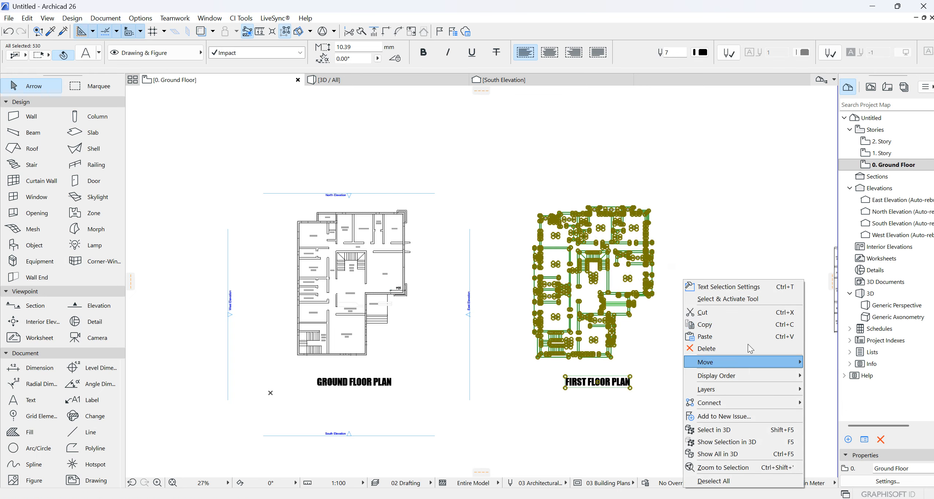
click(706, 324)
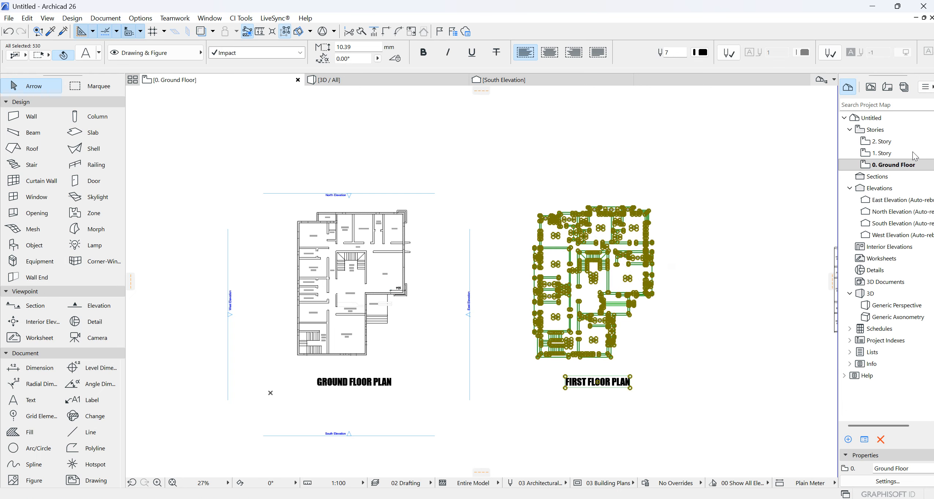
- Paste the copied first floor plan onto 1. Story with the ground floor shown as trace reference
double_click(882, 153)
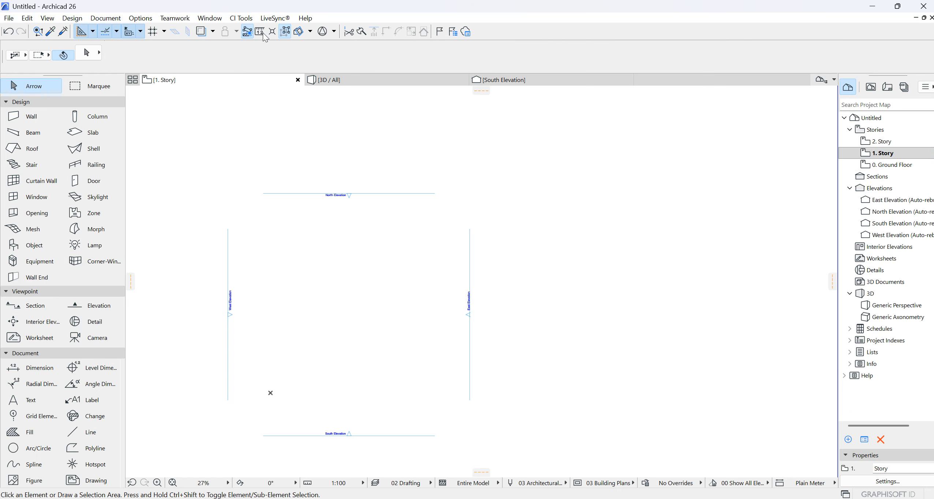
click(202, 32)
right_click(264, 117)
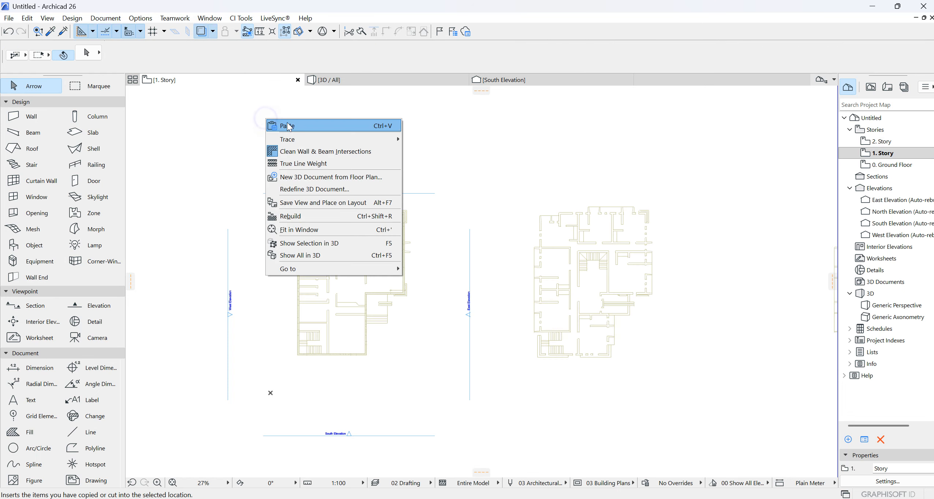
click(305, 126)
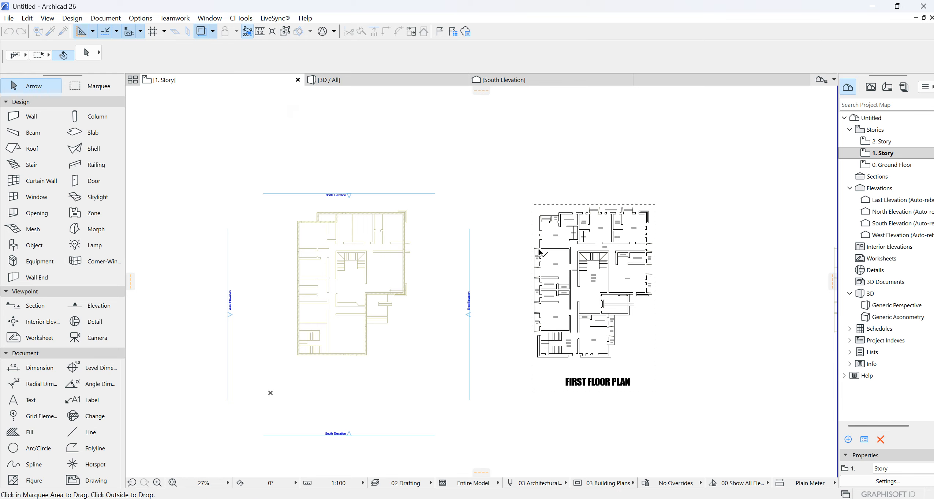
- Move the pasted plan by its staircase's inner north-east corner onto the matching corner of the ground floor trace and confirm the placement
scroll(613, 264, up, 8)
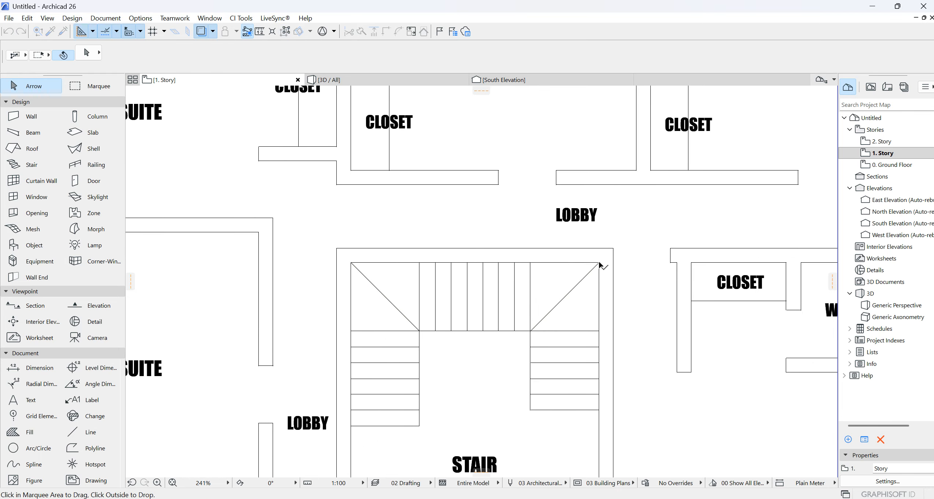
scroll(654, 218, down, 10)
scroll(500, 235, up, 10)
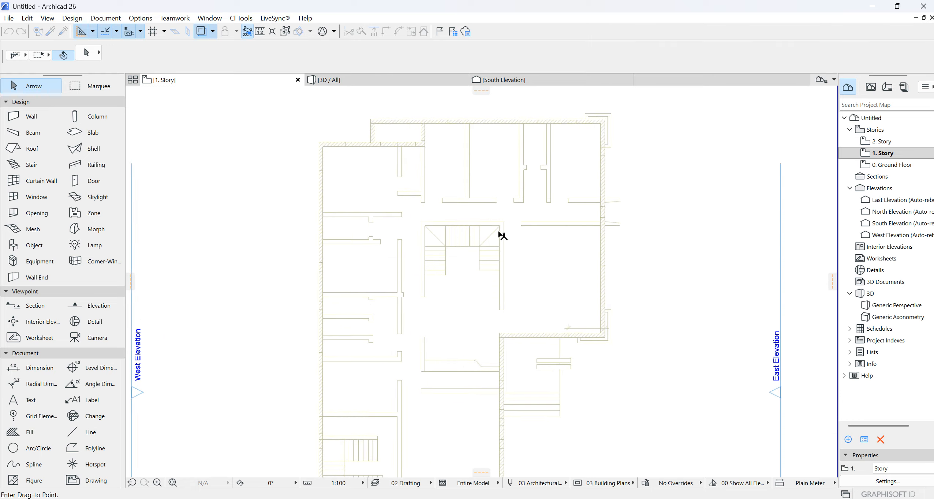
click(498, 229)
scroll(496, 230, down, 7)
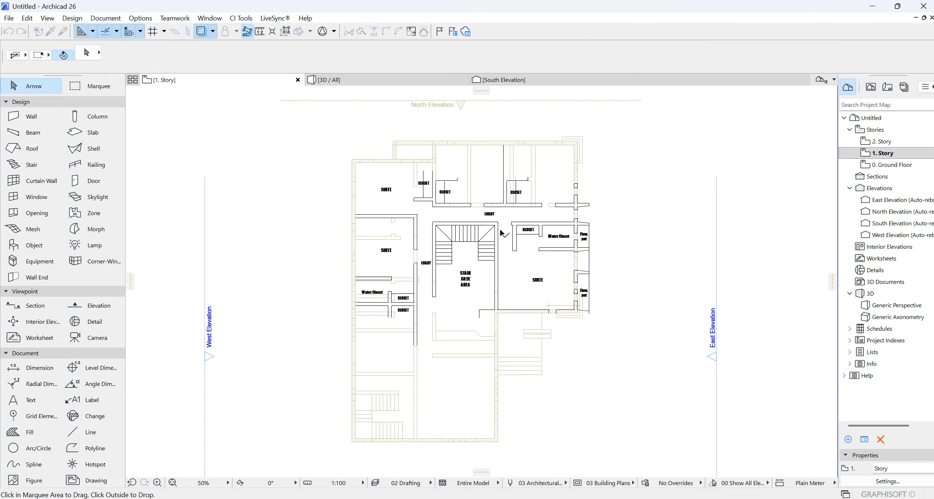
scroll(496, 252, up, 4)
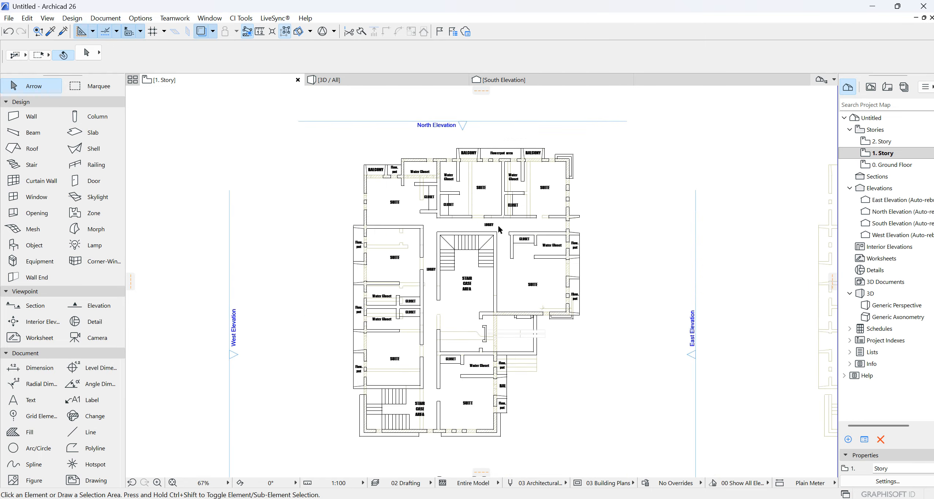
- Examine how the first floor walls, balconies and flowerpot areas line up with the ground floor trace
scroll(476, 274, down, 1)
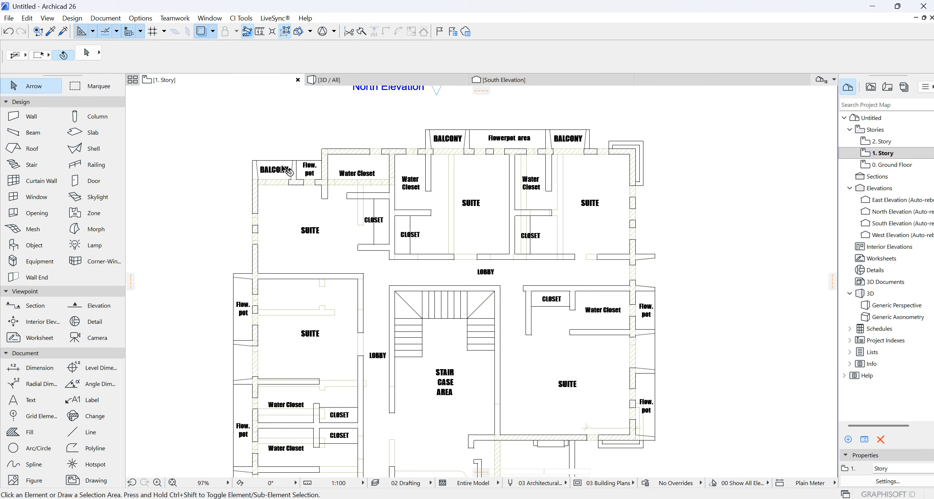
scroll(284, 169, up, 3)
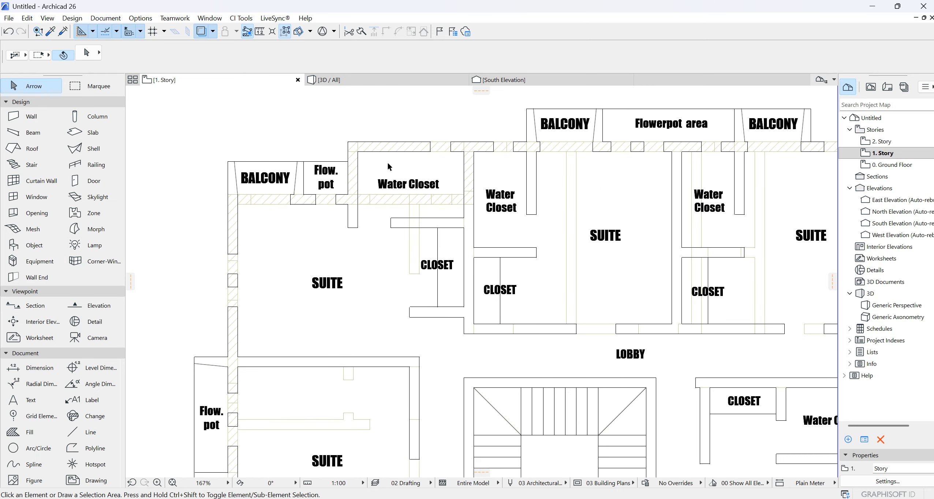
scroll(380, 146, down, 6)
scroll(302, 145, up, 5)
scroll(330, 161, down, 1)
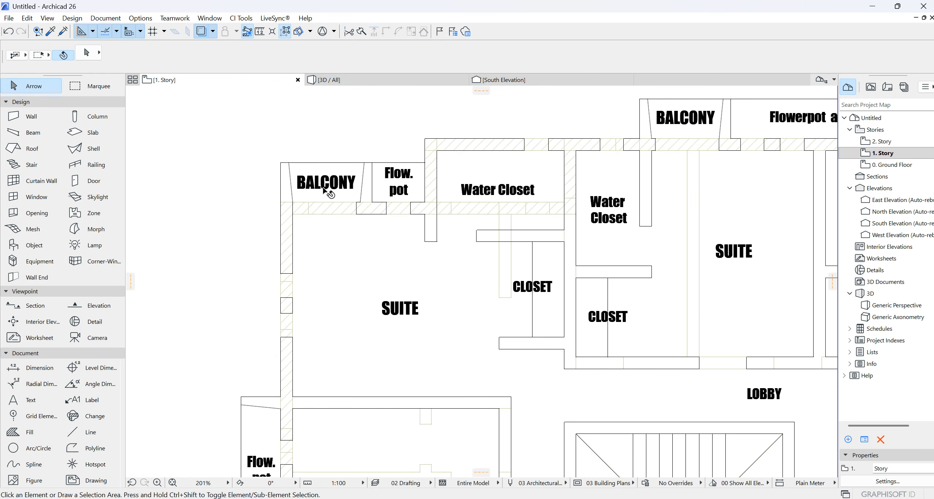
scroll(458, 172, down, 3)
scroll(461, 176, down, 2)
scroll(402, 424, up, 4)
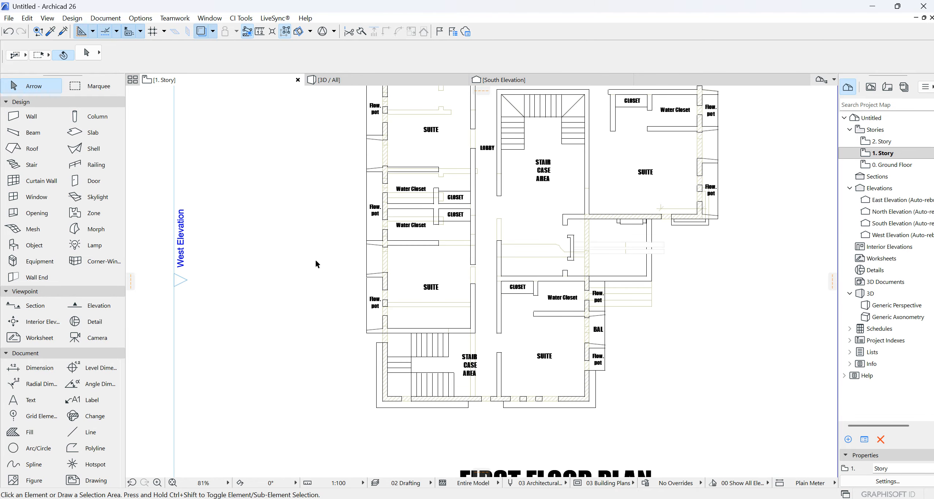
- Trace chained brick walls from the north-west water closet's outer corner, around the balcony recess and down the west side to the south-west corner
click(25, 116)
scroll(429, 150, down, 2)
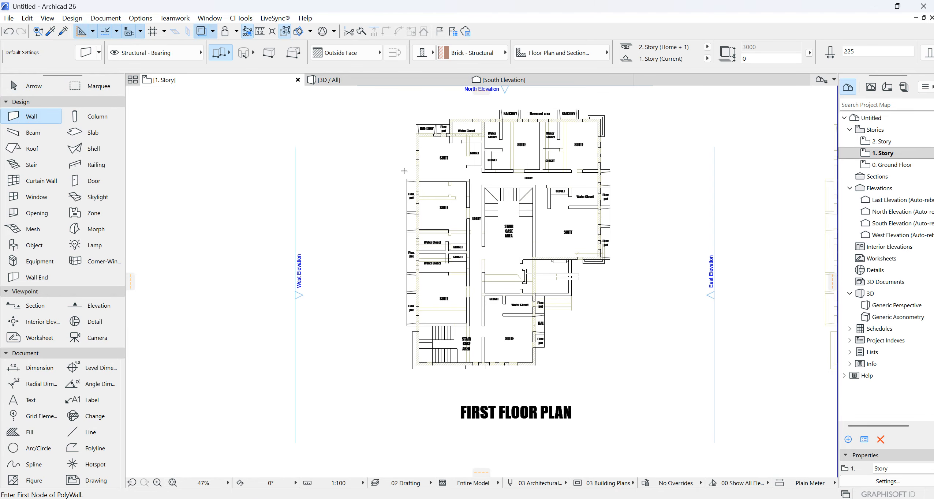
scroll(428, 150, up, 5)
scroll(432, 154, down, 3)
scroll(437, 157, up, 4)
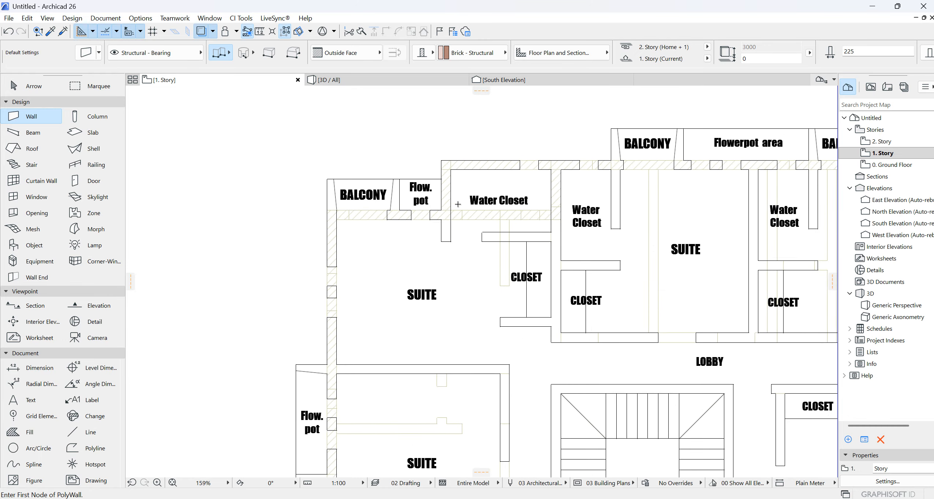
click(441, 158)
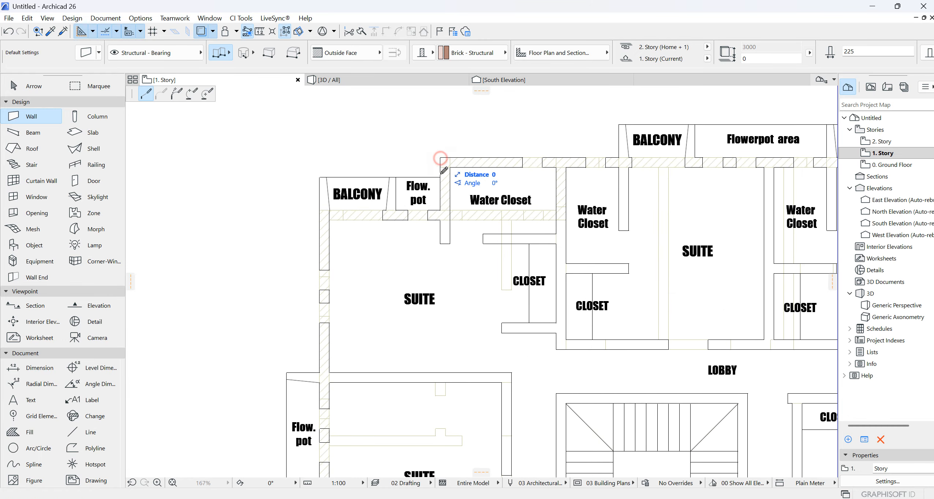
click(440, 211)
scroll(323, 209, down, 5)
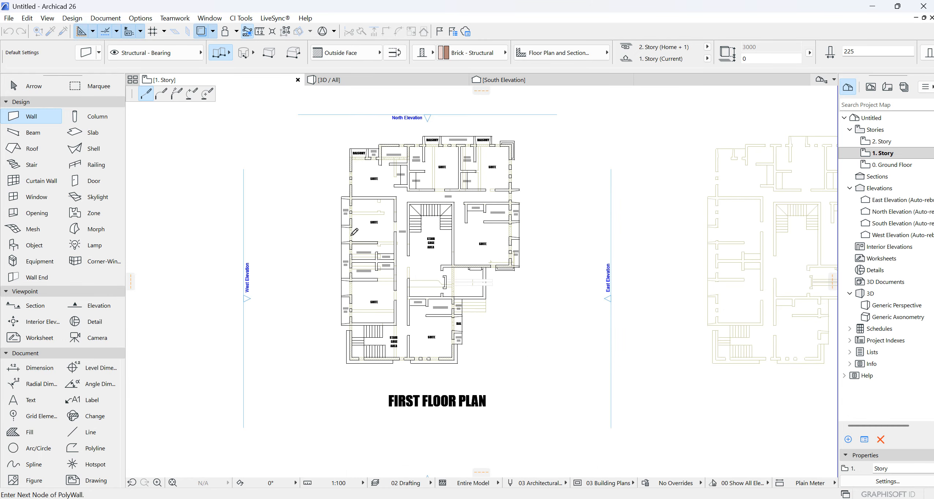
scroll(345, 323, up, 4)
click(340, 311)
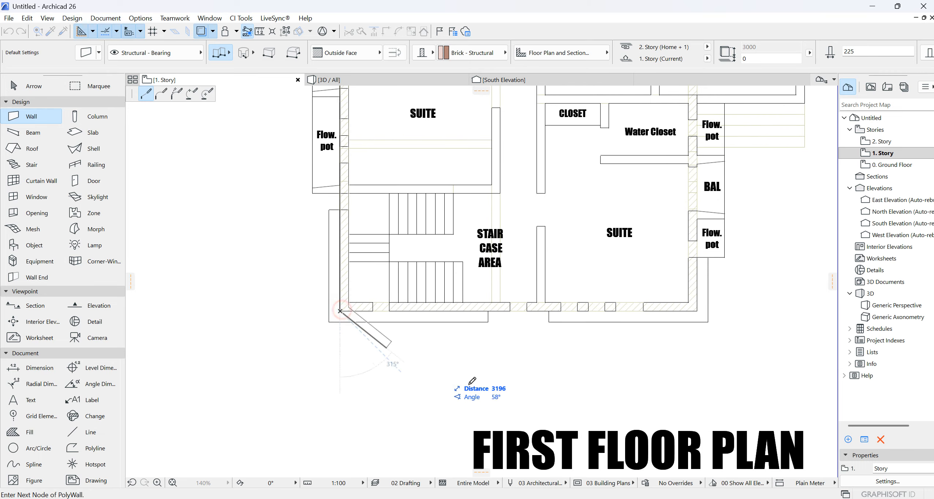
- Continue the wall chain along the south side and up past the southern suite's balcony to the projection above the entrance
scroll(385, 427, down, 4)
scroll(472, 384, up, 4)
click(562, 374)
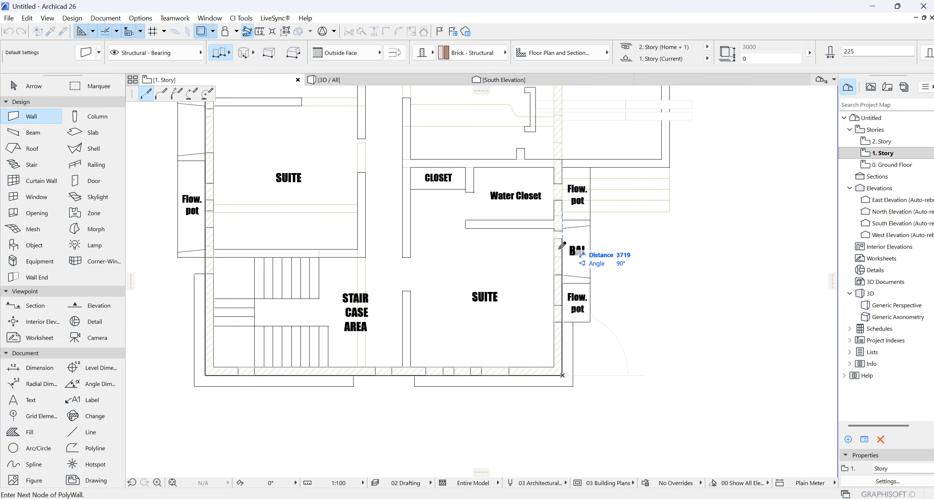
scroll(566, 312, down, 4)
scroll(544, 213, up, 4)
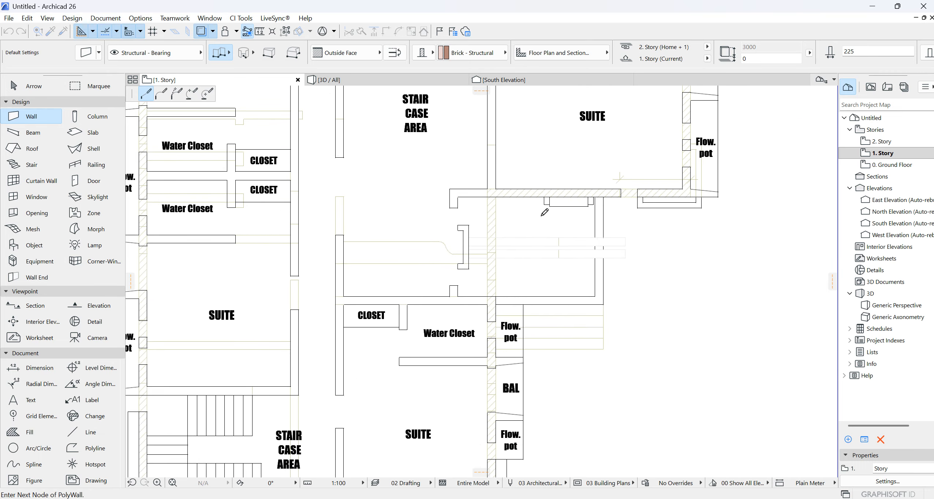
click(496, 304)
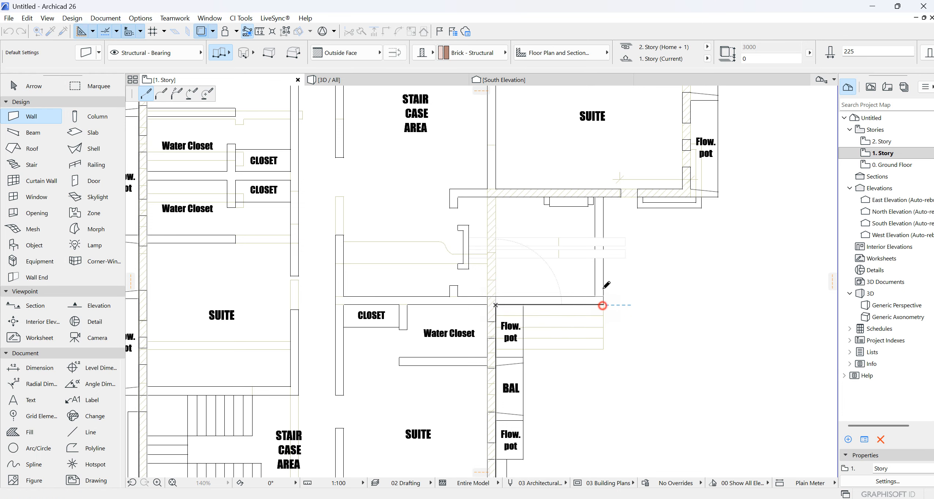
- Continue the wall chain around the entrance projection, up the east side and along the north side, closing it at the starting corner
scroll(711, 190, up, 3)
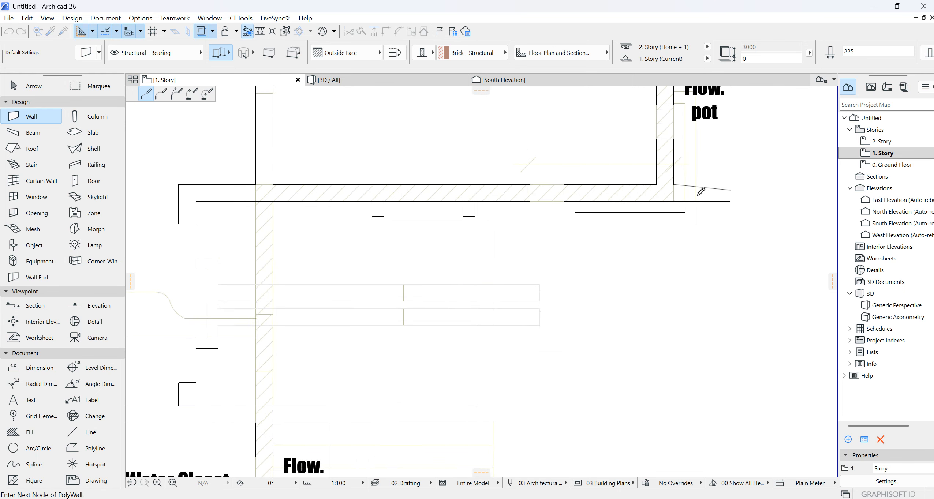
scroll(669, 210, down, 5)
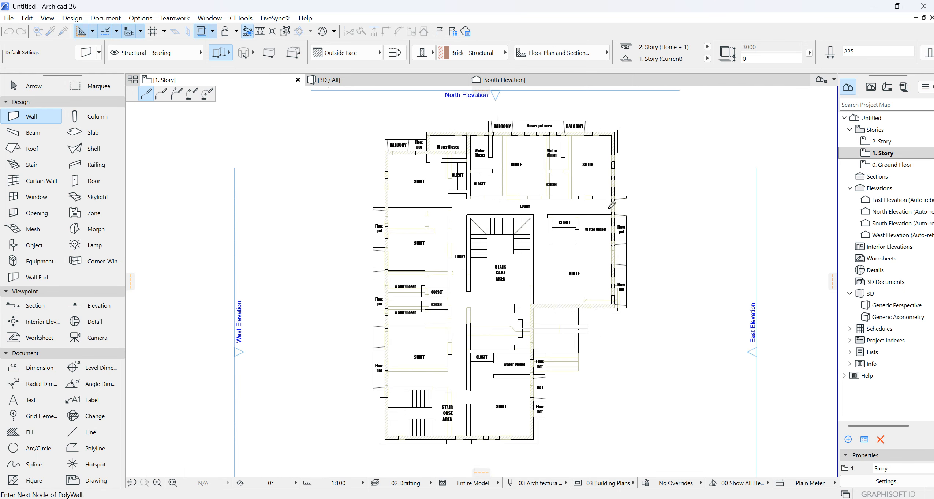
scroll(610, 175, up, 4)
click(619, 219)
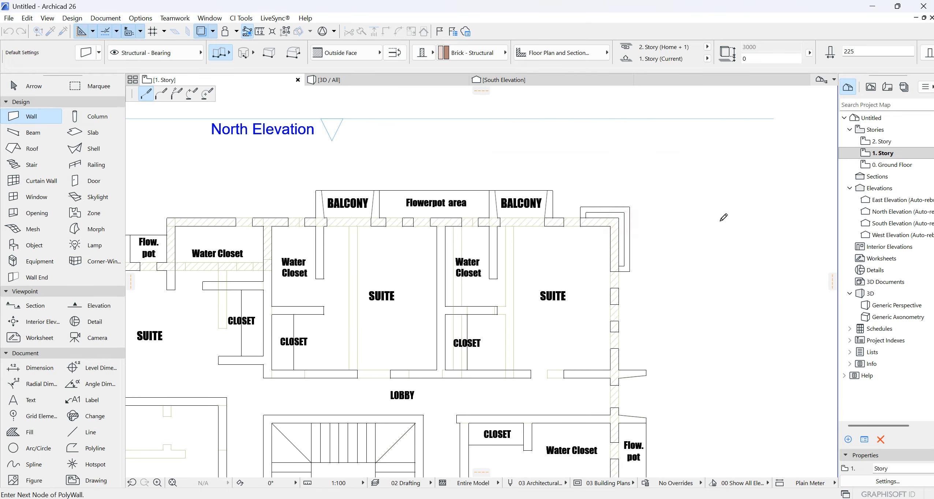
scroll(723, 271, down, 2)
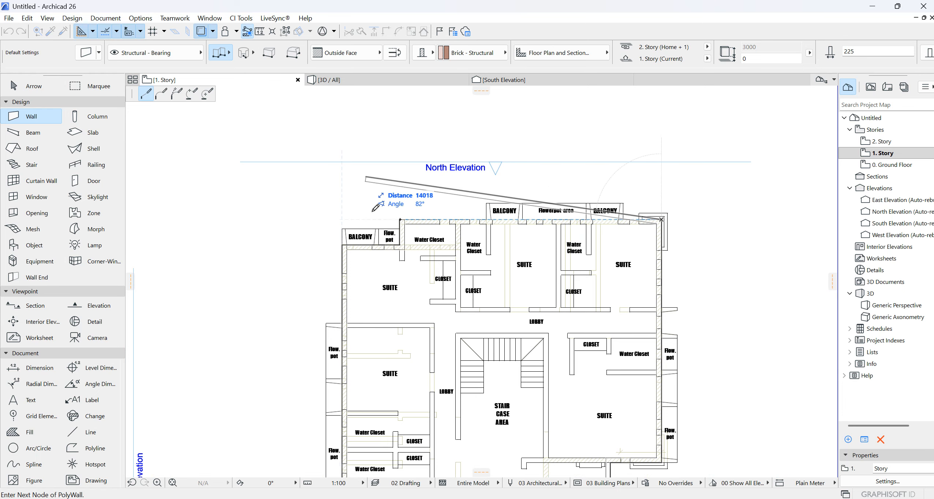
scroll(402, 218, up, 3)
click(413, 217)
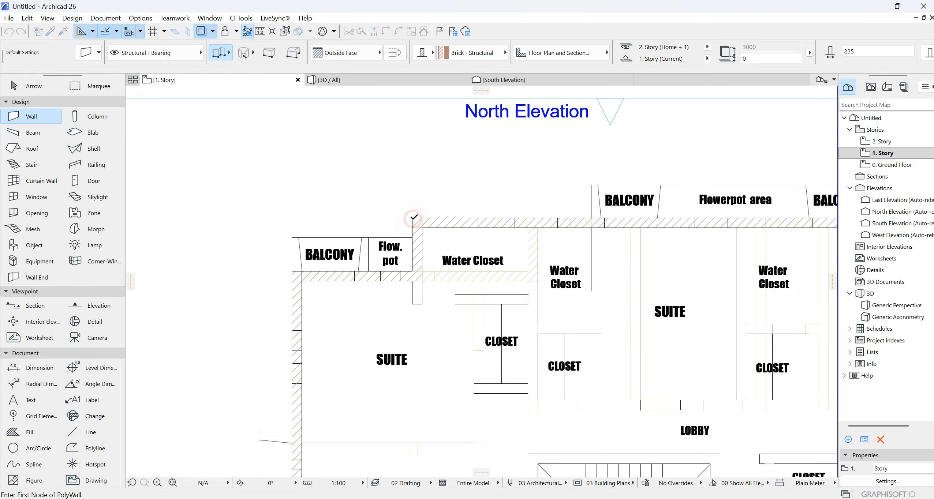
- Trace brick walls along the north-west water closet's south side and up its west side to the balcony wall
scroll(421, 190, down, 4)
scroll(441, 217, up, 4)
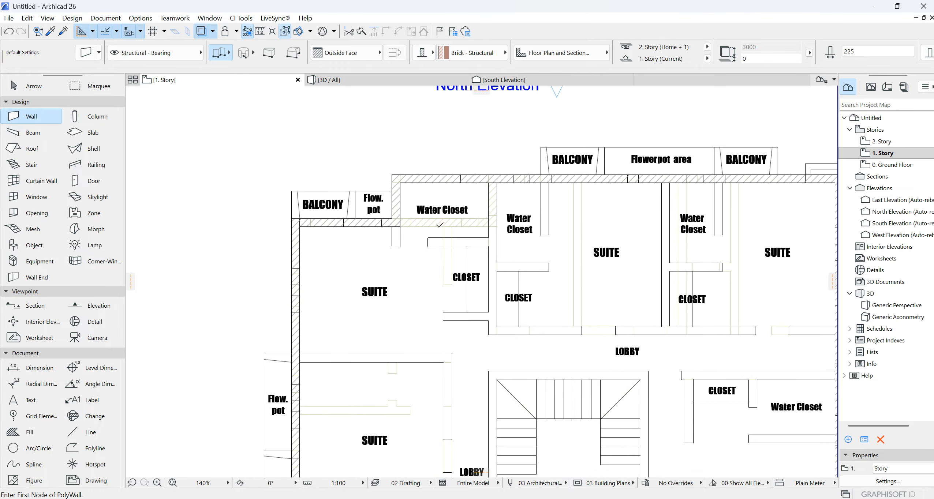
scroll(395, 236, up, 3)
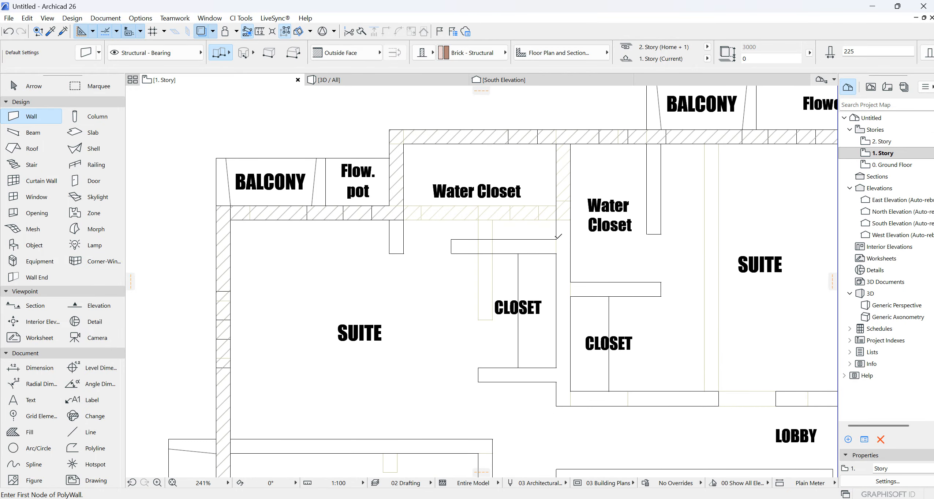
click(557, 238)
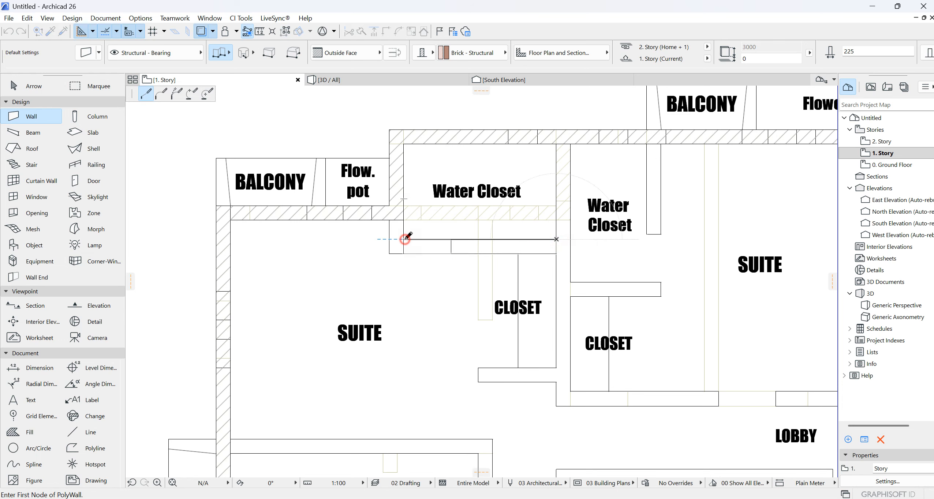
double_click(404, 205)
scroll(519, 148, down, 5)
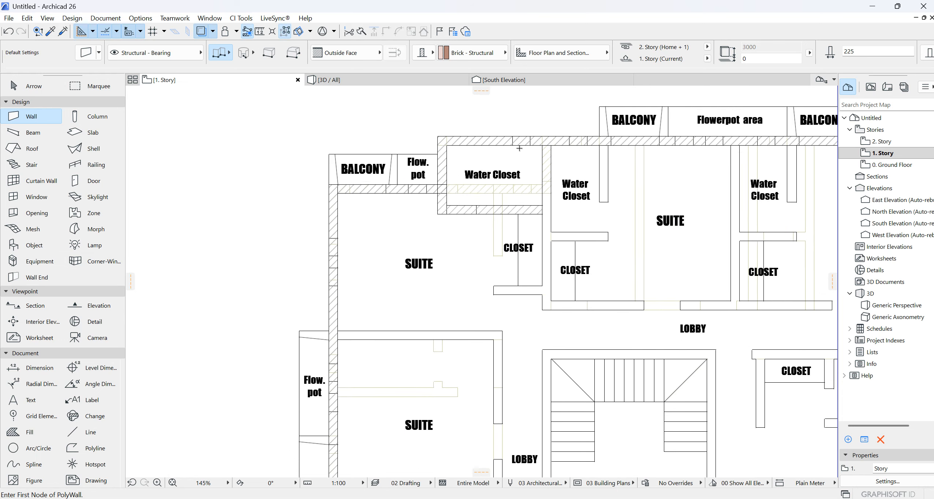
- Trace brick walls up the west side of the entrance projection and along its north side to the outer corner
middle_drag(683, 188, 584, 178)
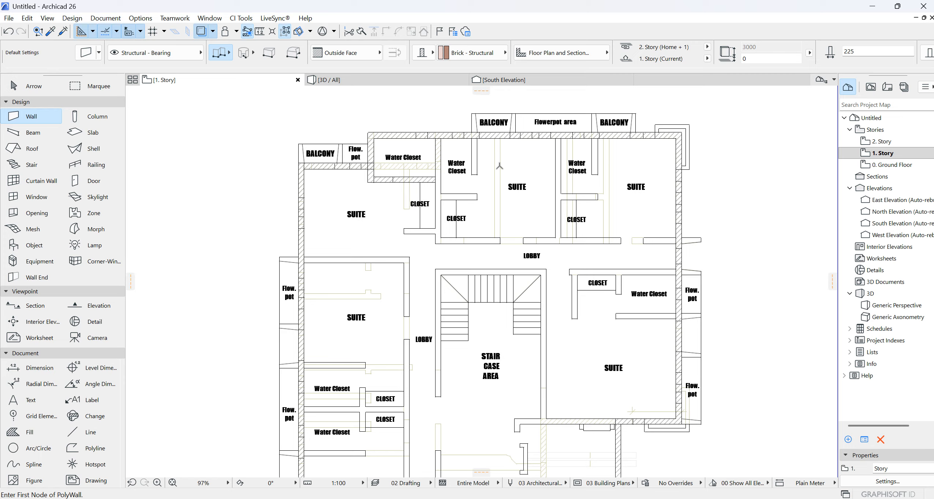
scroll(394, 170, up, 2)
scroll(527, 174, down, 3)
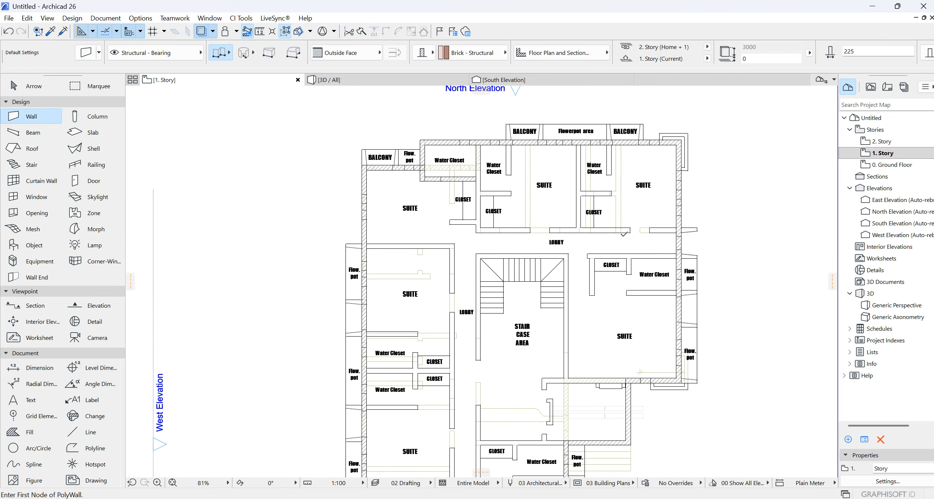
scroll(555, 390, up, 3)
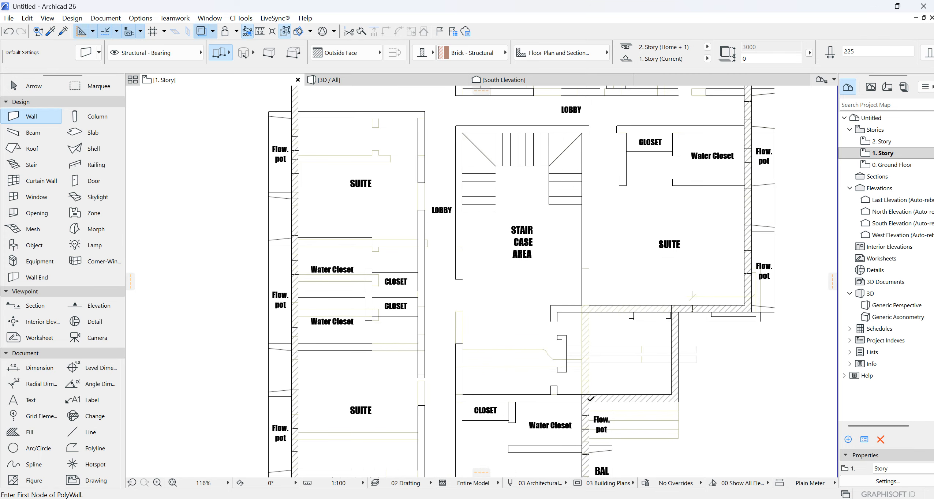
scroll(548, 394, up, 2)
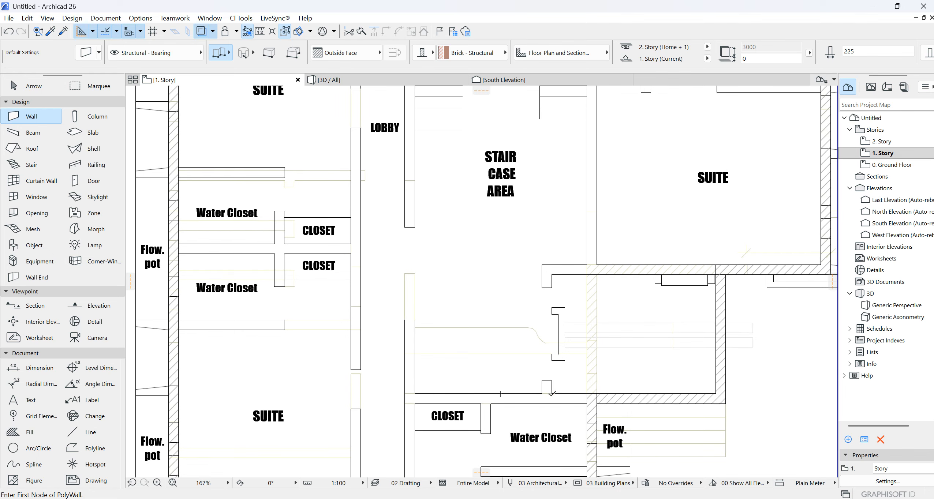
click(550, 393)
click(550, 274)
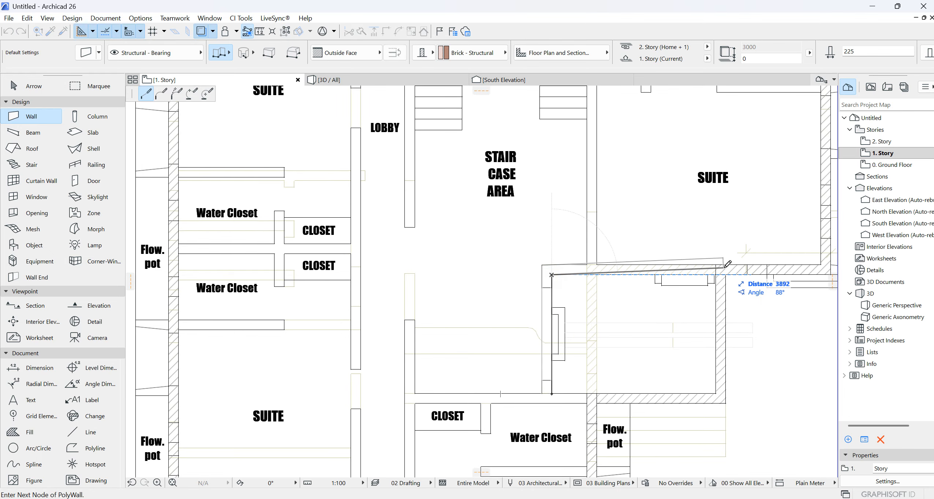
double_click(727, 274)
scroll(511, 352, down, 3)
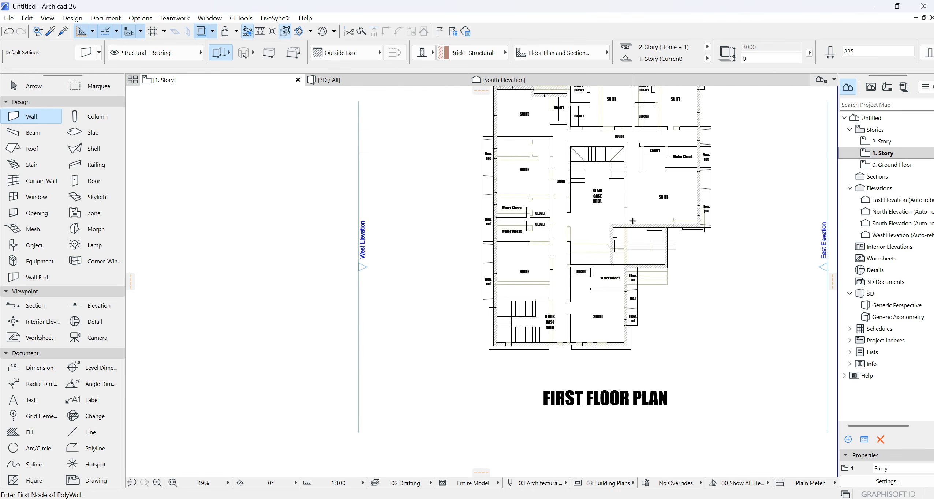
- Examine the traced first floor walls around the western suites and flowerpot areas, and the whole plan against the remaining drawings
scroll(510, 352, up, 2)
scroll(511, 352, down, 3)
scroll(558, 225, up, 5)
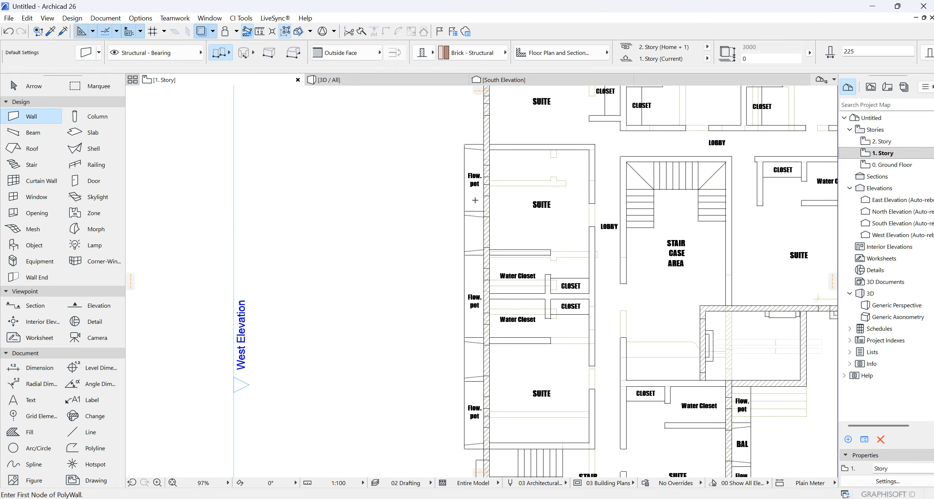
scroll(558, 225, down, 4)
scroll(528, 259, up, 3)
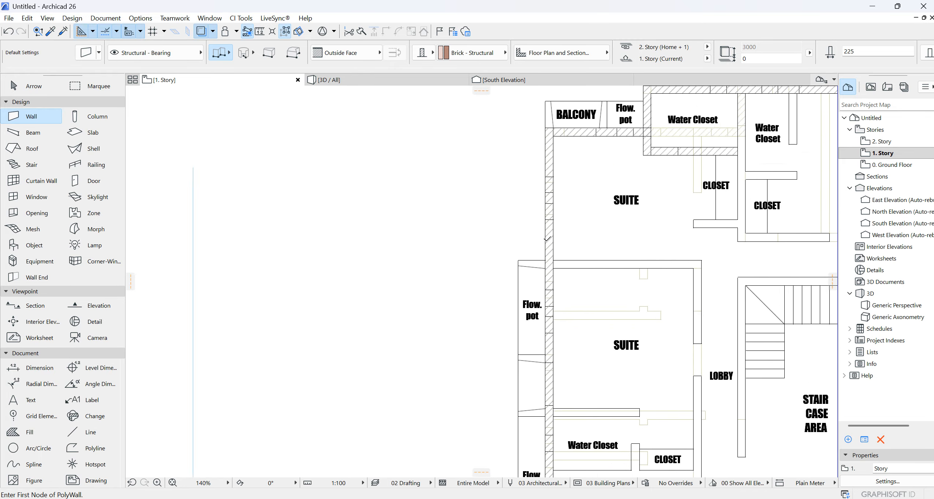
scroll(528, 260, down, 4)
scroll(545, 324, up, 3)
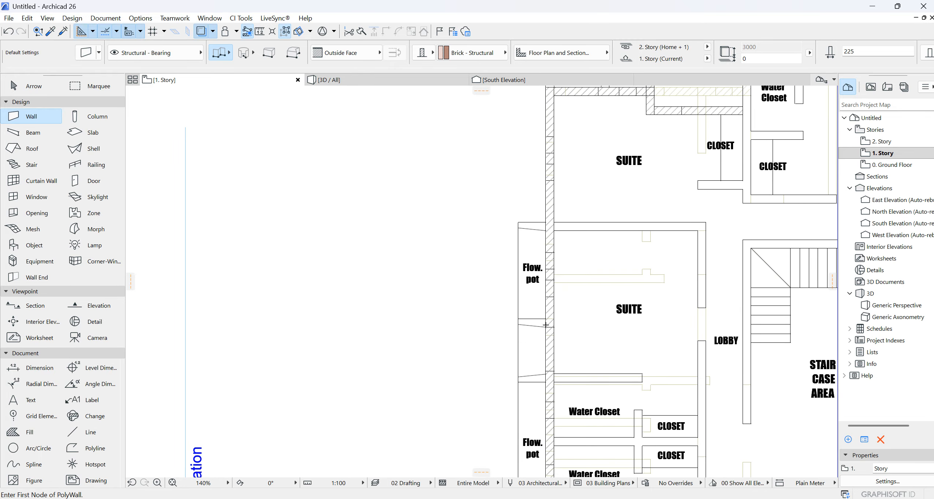
scroll(527, 308, down, 5)
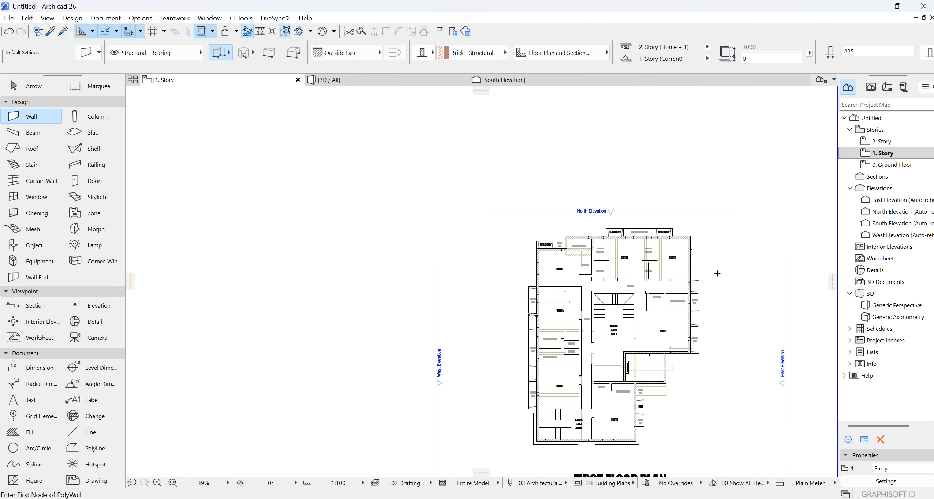
scroll(574, 230, up, 3)
scroll(574, 230, down, 3)
scroll(575, 229, down, 6)
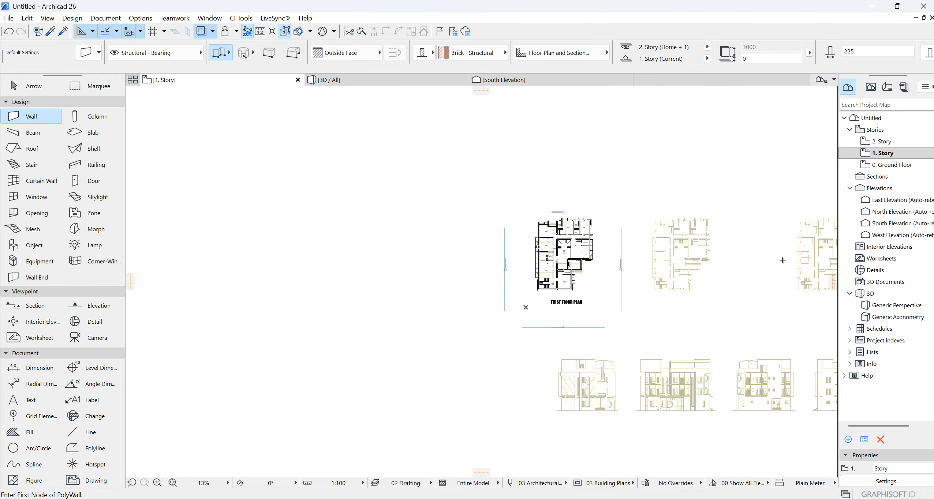
- Leave wall placement, open the Ground Floor story and review the second floor, artic floor and roof plans
key(Escape)
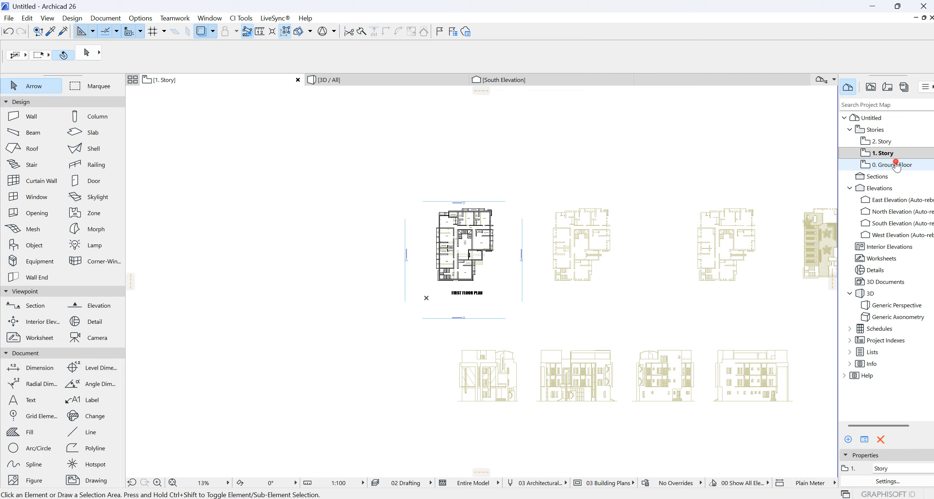
double_click(889, 164)
middle_drag(776, 280, 681, 246)
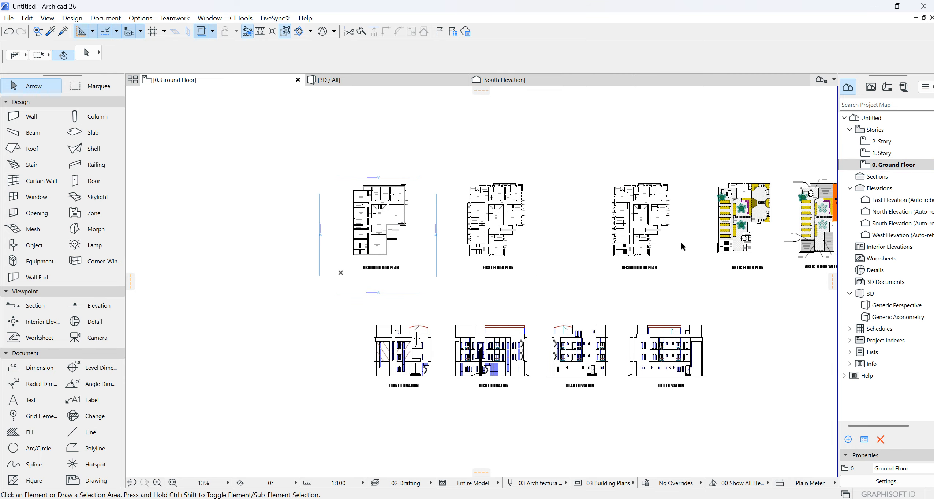
middle_drag(773, 274, 654, 264)
scroll(687, 261, up, 5)
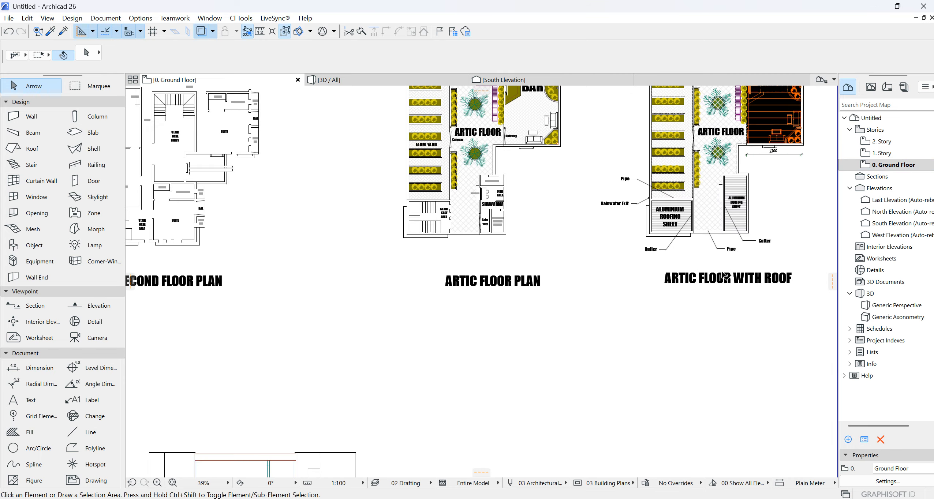
scroll(760, 302, down, 3)
scroll(738, 168, up, 4)
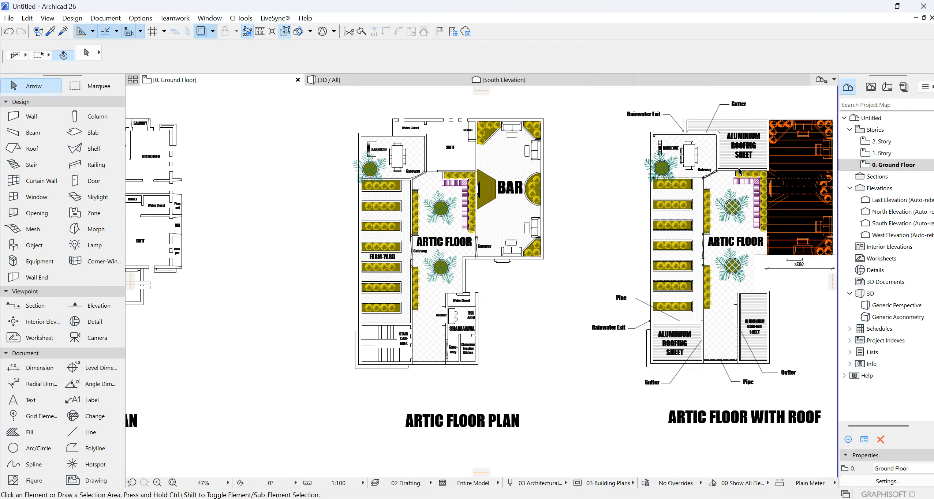
scroll(738, 170, down, 3)
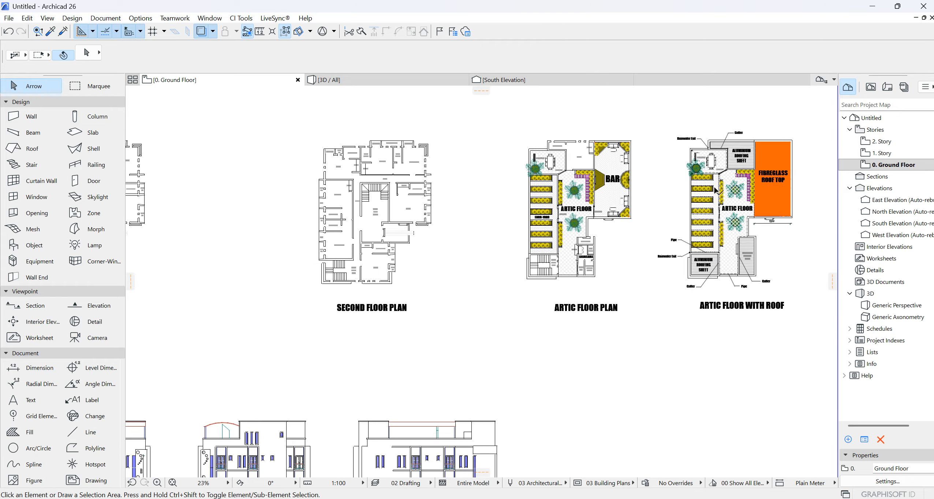
scroll(436, 231, up, 4)
scroll(557, 347, down, 3)
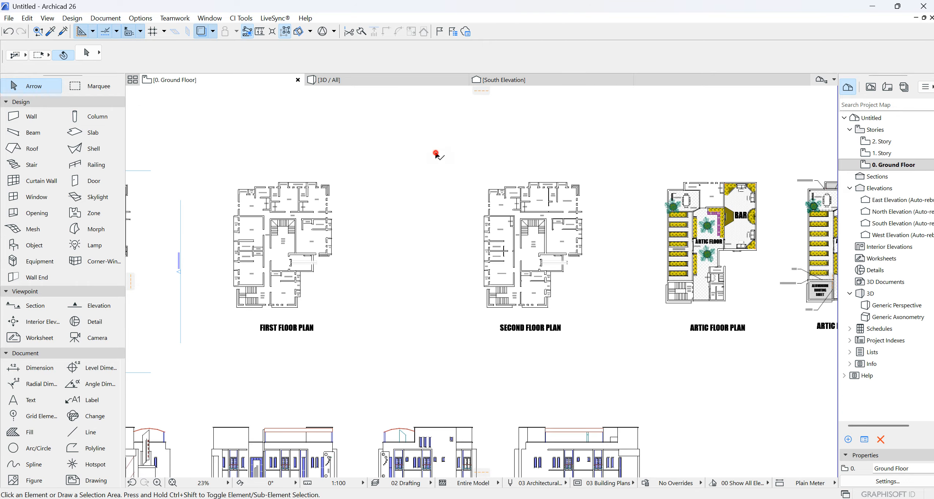
- Select the entire second floor plan with its title on the Ground Floor story and copy it
drag(435, 152, 628, 384)
click(626, 382)
right_click(593, 300)
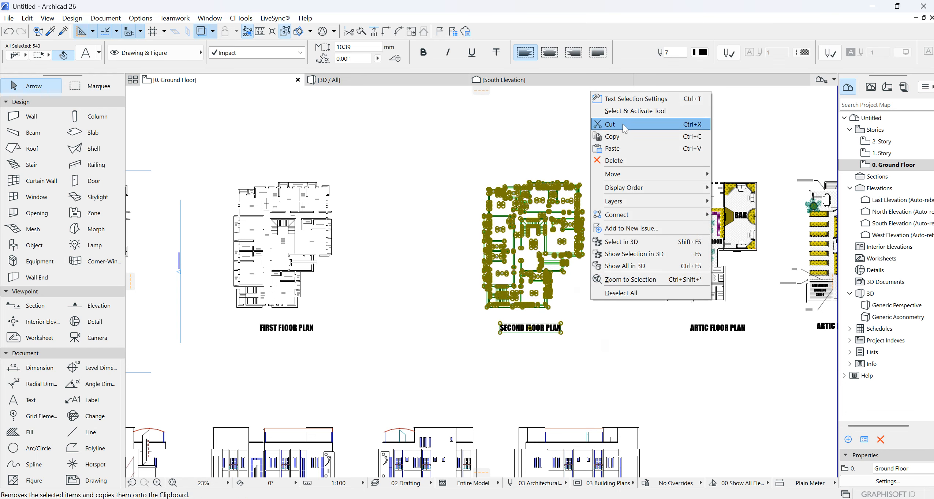
click(613, 141)
scroll(568, 333, down, 5)
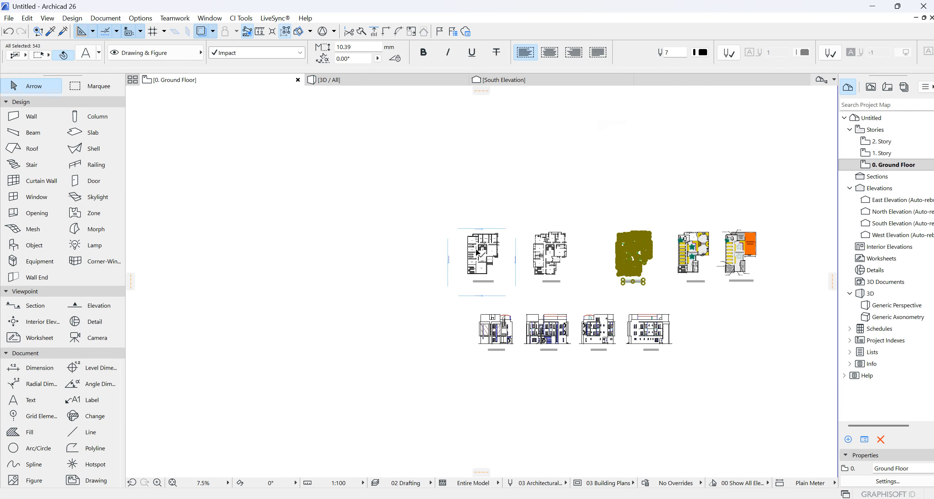
- Paste the second floor plan into 2. Story and move it clear of the first floor trace, to the east
scroll(478, 251, up, 5)
double_click(882, 142)
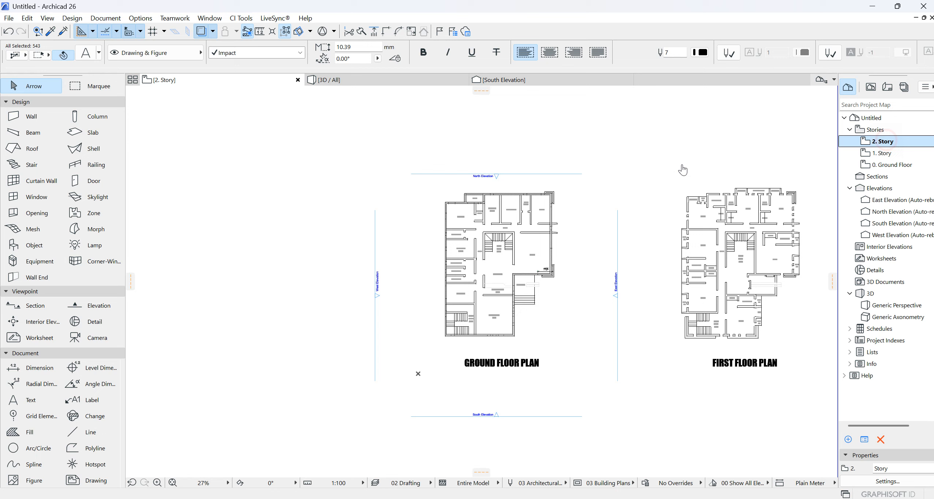
right_click(499, 145)
click(531, 151)
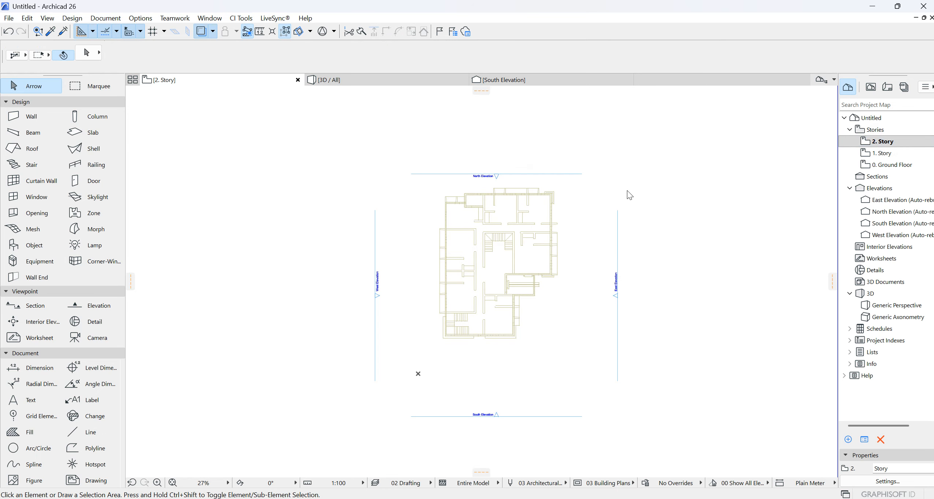
click(539, 252)
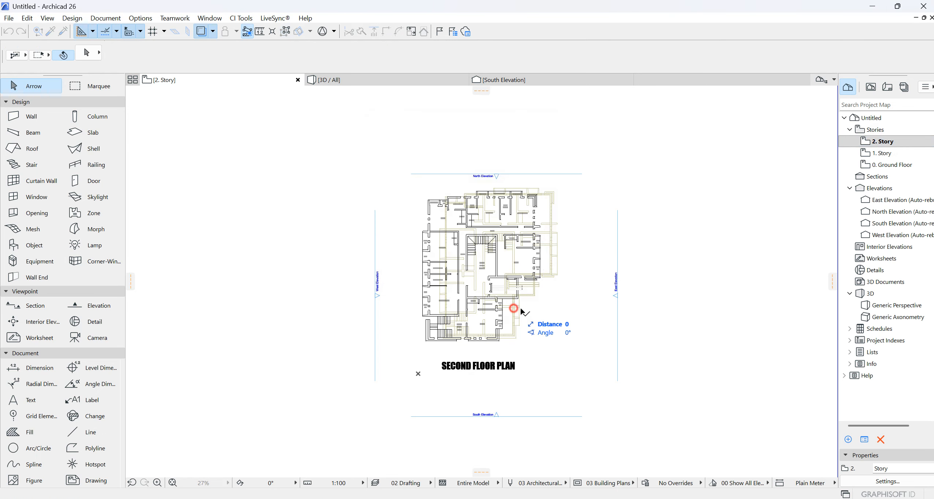
click(767, 331)
- Align the pasted plan with the first floor trace by its main staircase's inner north-east corner, and finish placing it
scroll(723, 205, up, 6)
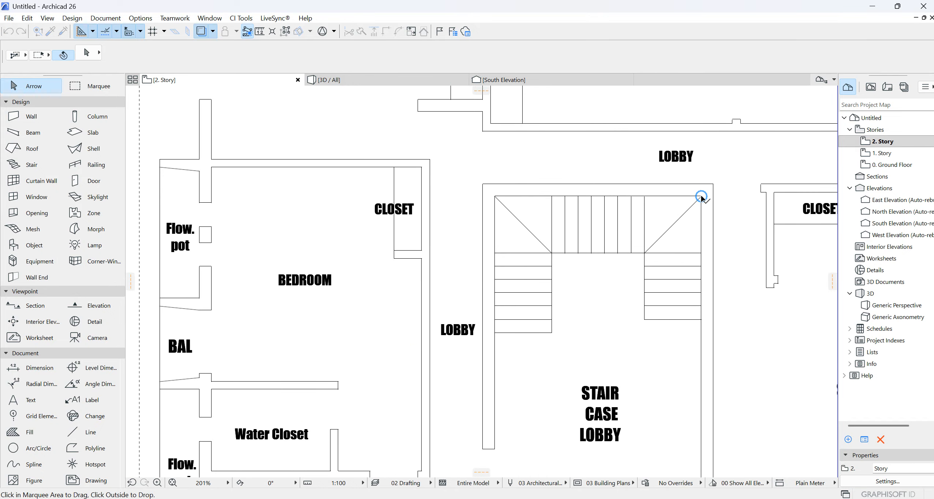
scroll(717, 129, down, 7)
scroll(579, 150, up, 5)
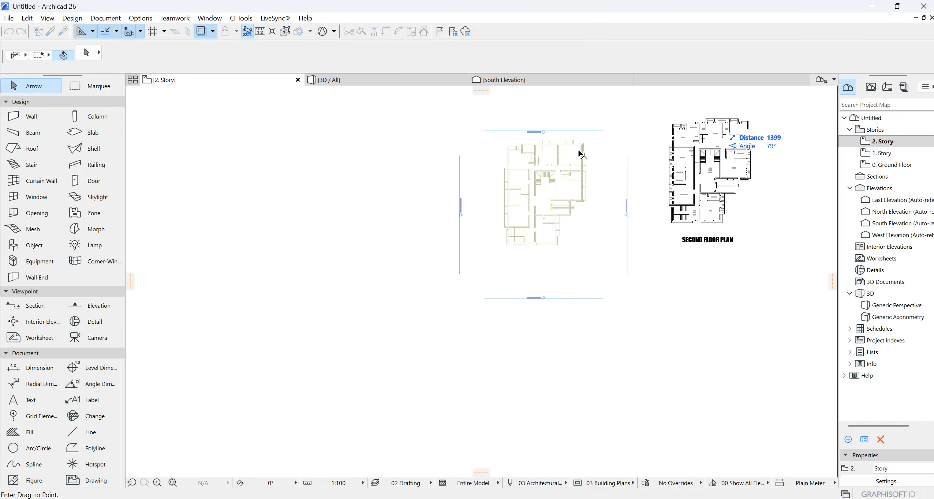
click(546, 221)
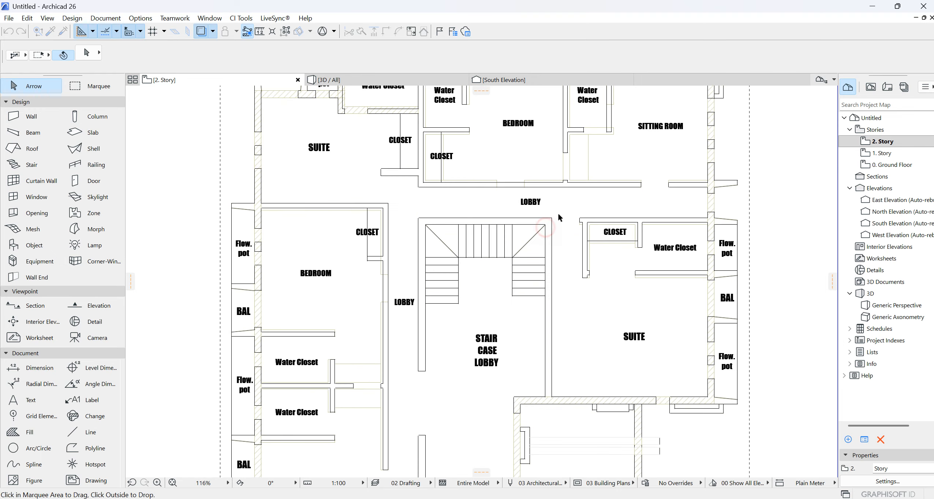
scroll(558, 209, down, 8)
click(695, 230)
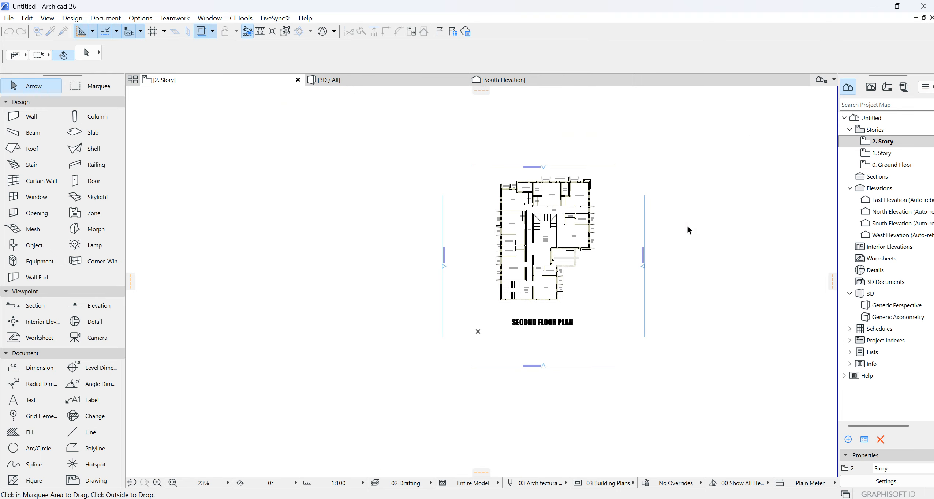
- Start a polygonal brick wall on 2. Story at the plan's outer north-east corner and trace the north side to the flowerpot beside the north-west balcony
scroll(514, 202, up, 2)
click(31, 117)
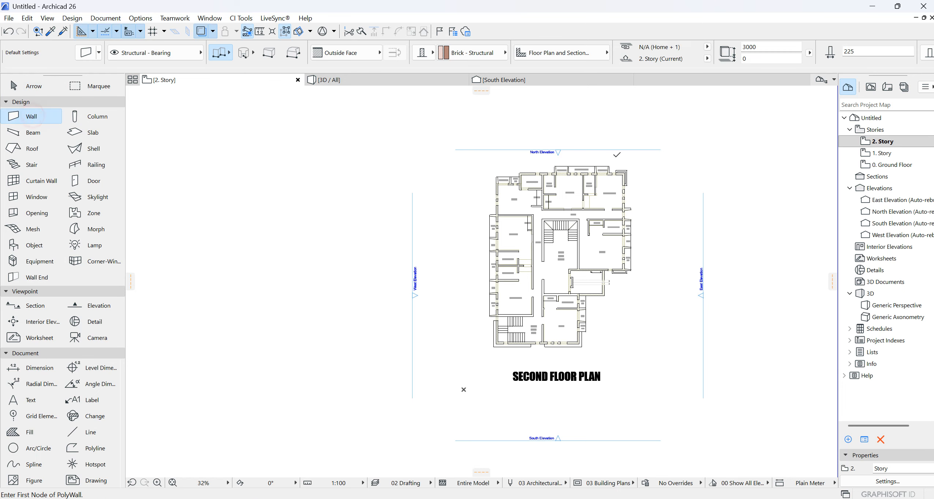
scroll(626, 168, up, 2)
scroll(625, 168, up, 2)
click(671, 150)
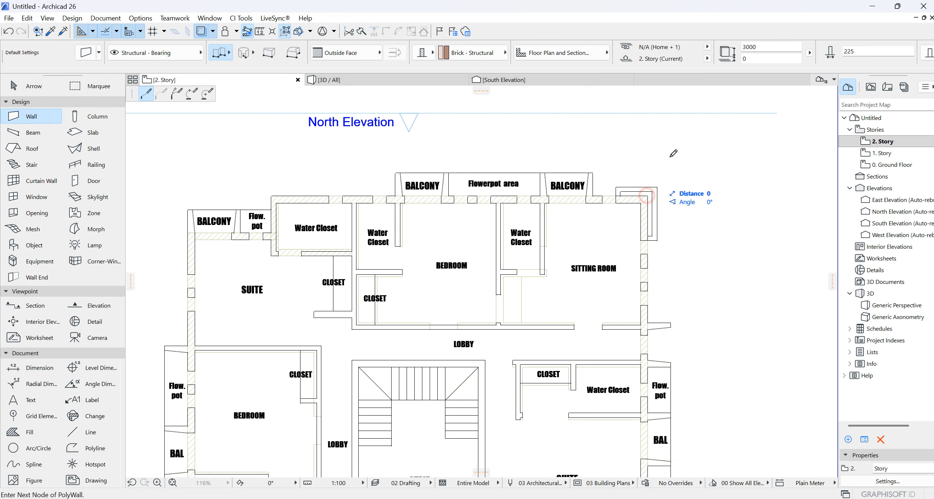
scroll(671, 153, down, 2)
scroll(447, 183, up, 2)
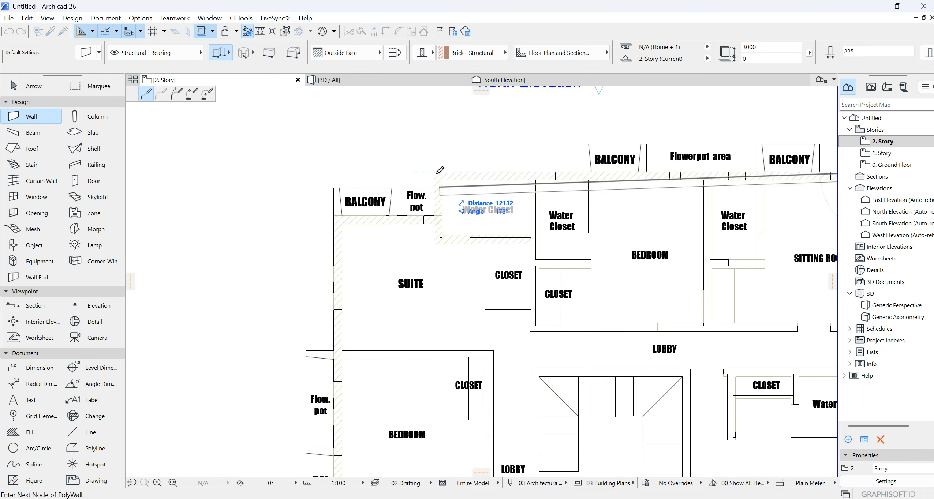
click(435, 216)
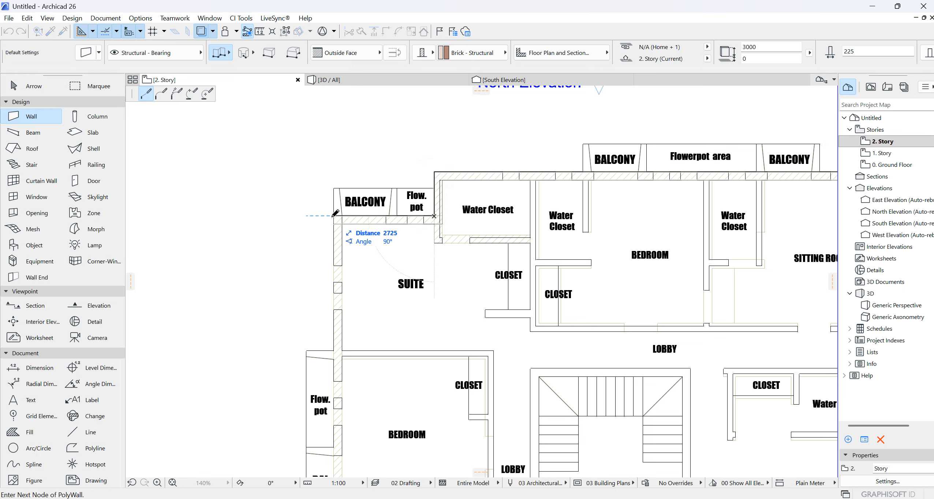
- Continue the exterior wall past the north-west balcony, down the west side and along the south side to the suite's outer south-east corner
scroll(351, 184, down, 4)
scroll(353, 334, up, 5)
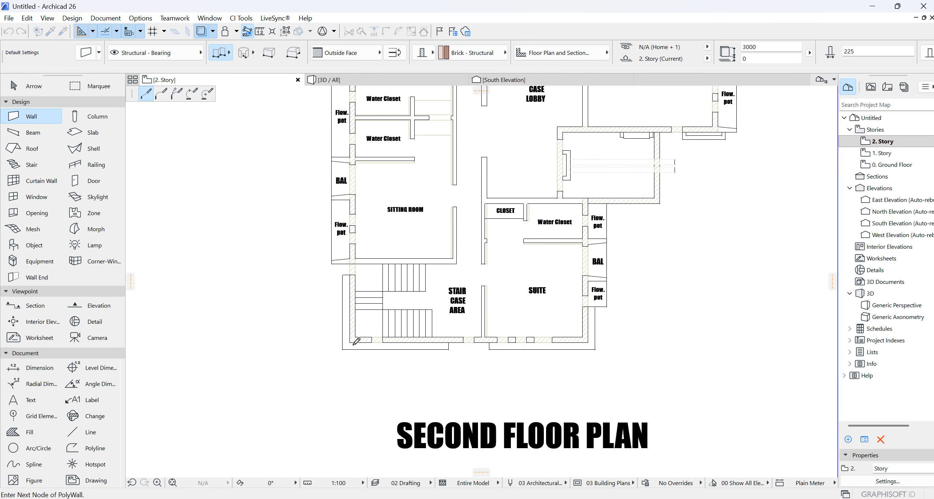
click(351, 337)
click(705, 341)
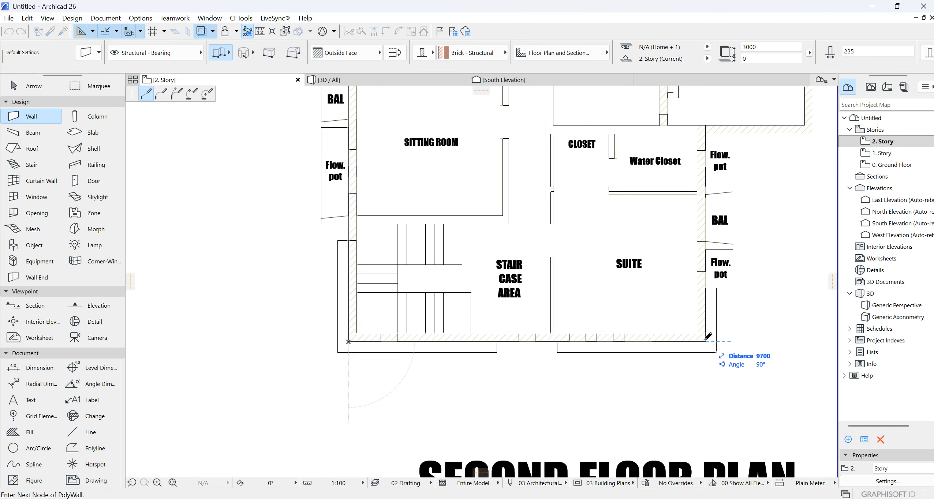
- Trace the stepped east side around the projecting shaft room and close the exterior wall at the outer north-east corner
scroll(497, 342, down, 5)
scroll(531, 278, up, 5)
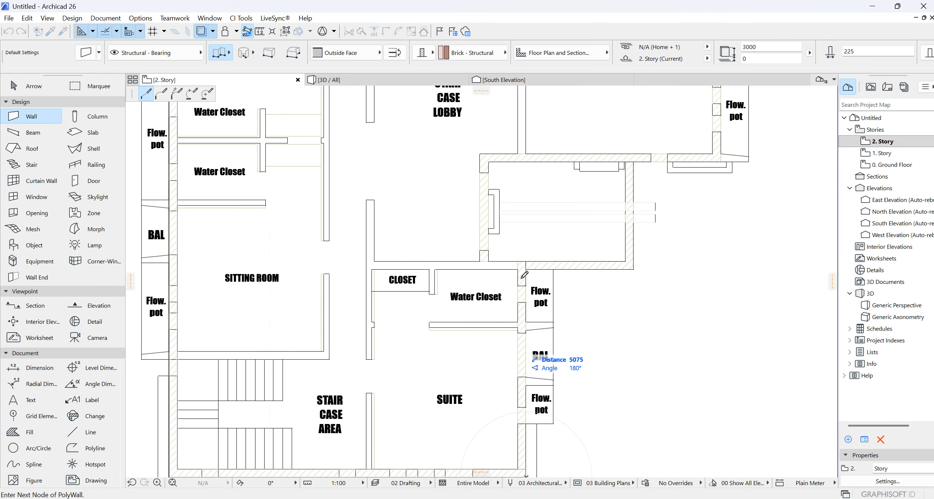
click(634, 269)
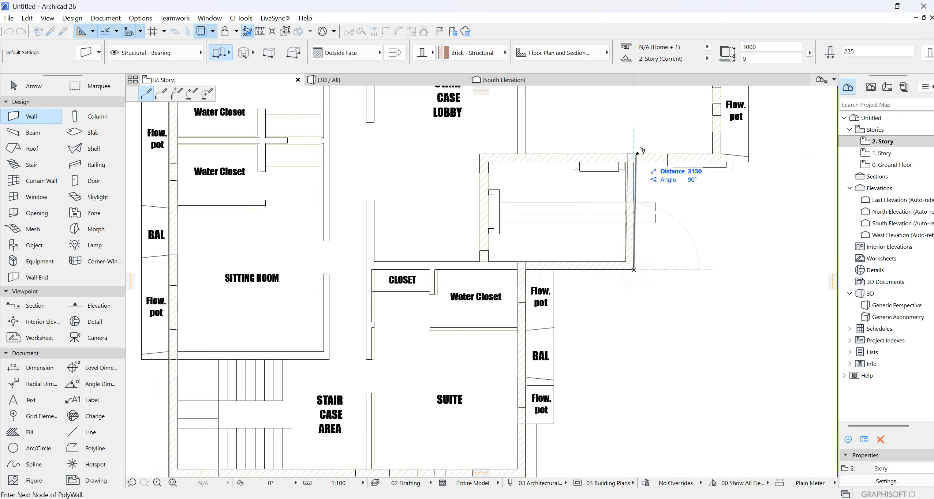
click(722, 158)
scroll(719, 273, down, 5)
scroll(677, 142, up, 5)
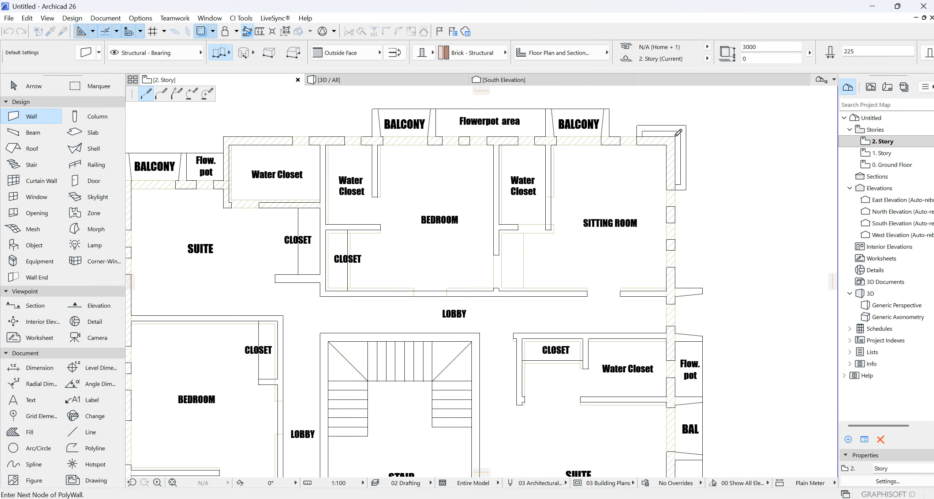
click(675, 136)
scroll(605, 180, down, 5)
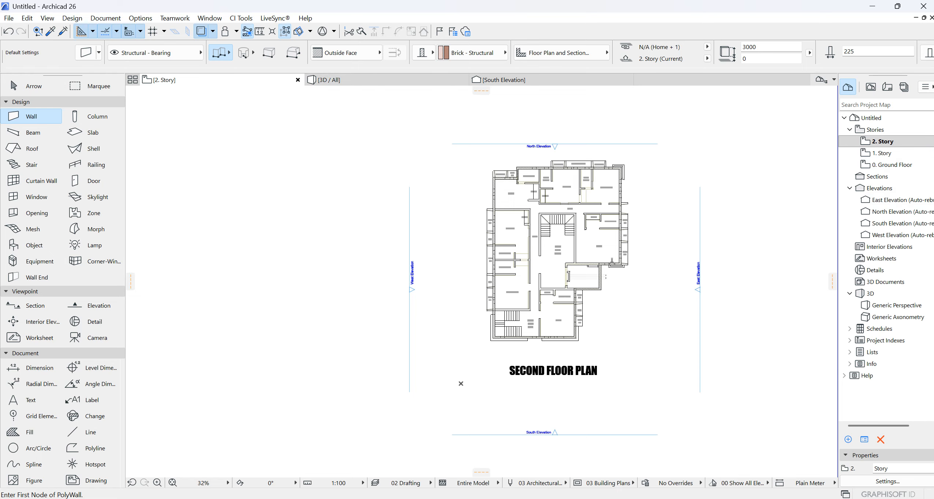
- Open the South Elevation and examine how the traced walls stack against the story levels
scroll(619, 241, down, 2)
scroll(620, 241, down, 1)
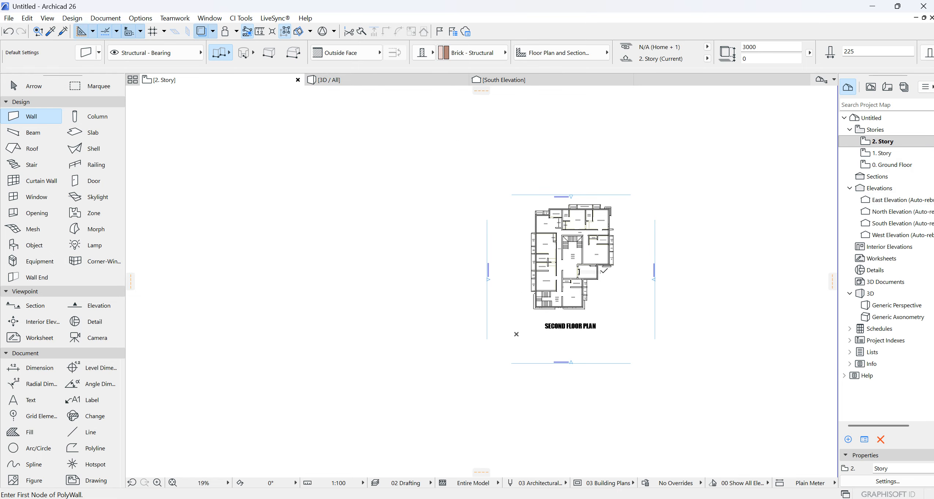
scroll(595, 273, down, 3)
scroll(576, 273, up, 4)
click(877, 143)
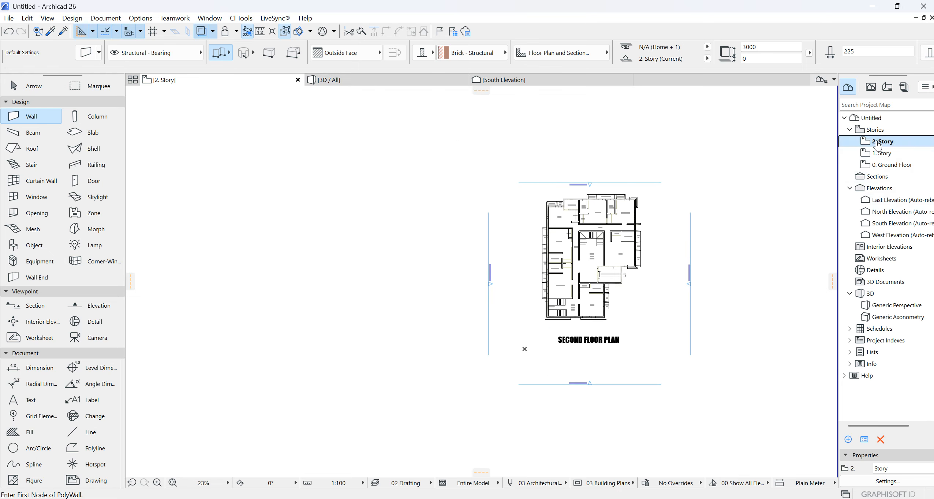
click(537, 84)
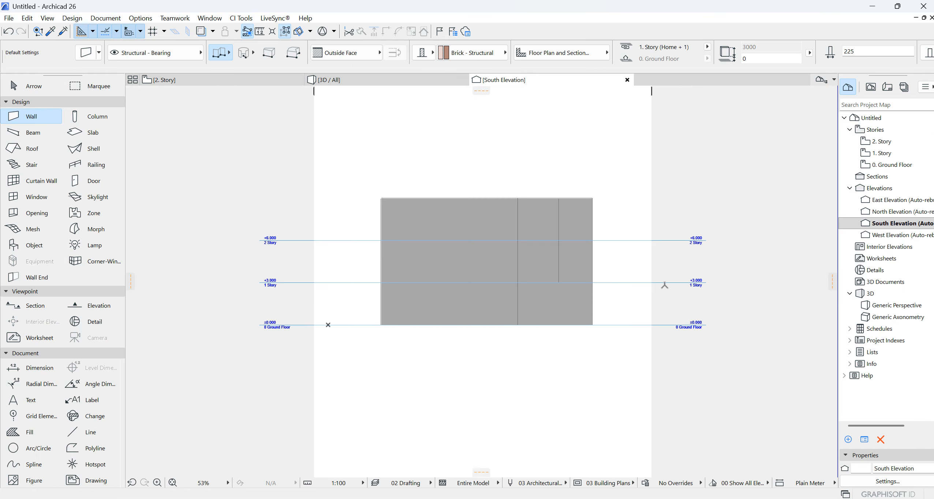
scroll(612, 282, up, 5)
scroll(600, 282, down, 4)
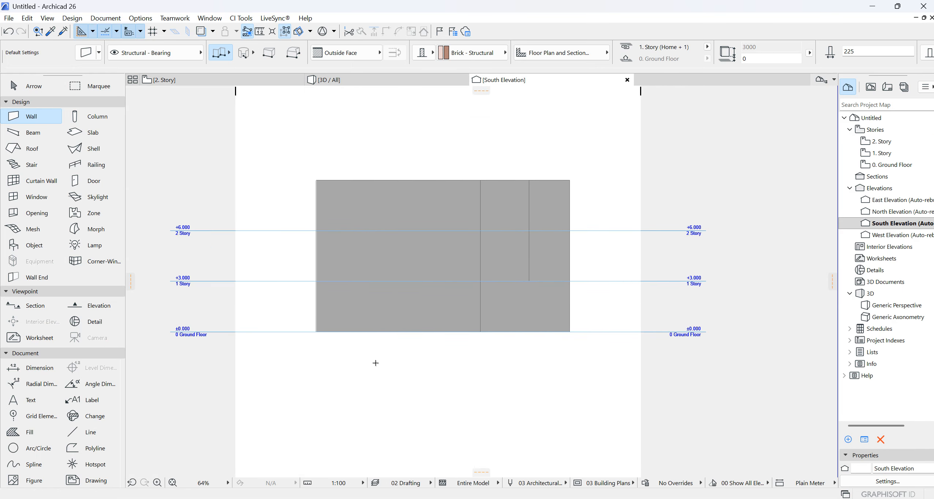
- Draw a vertical polyline about 3150 mm tall up from the Ground Floor level, east of the building
click(95, 447)
scroll(634, 298, up, 4)
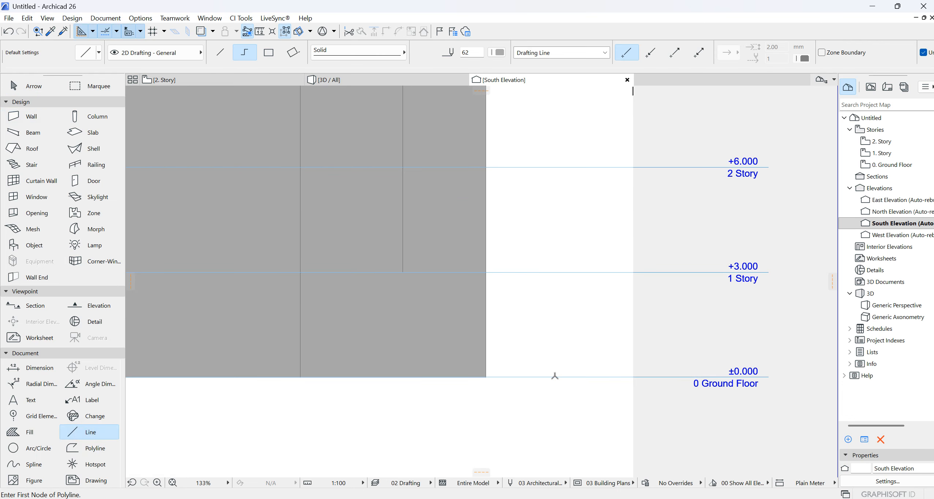
click(555, 377)
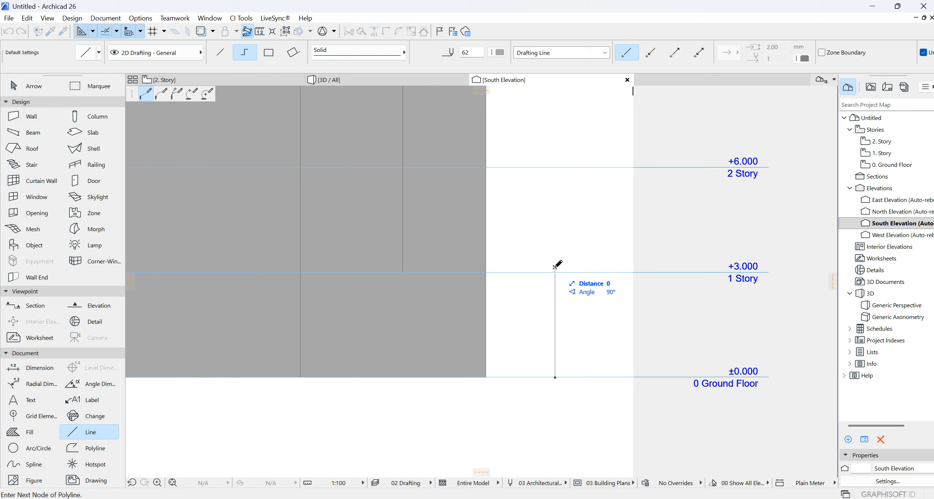
double_click(554, 268)
key(Escape)
- Edit the story levels so 1. Story rises to the top of the vertical line at +3.150, shifting the story above with it
right_click(567, 272)
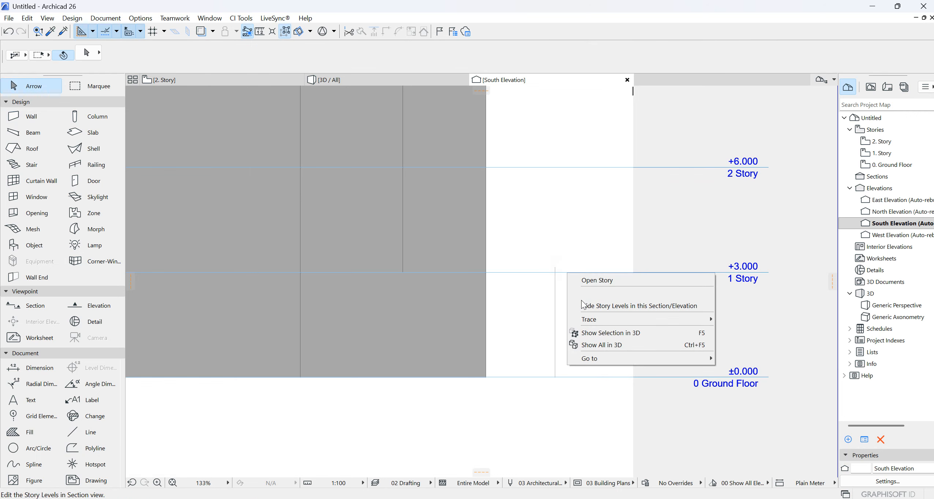
click(592, 293)
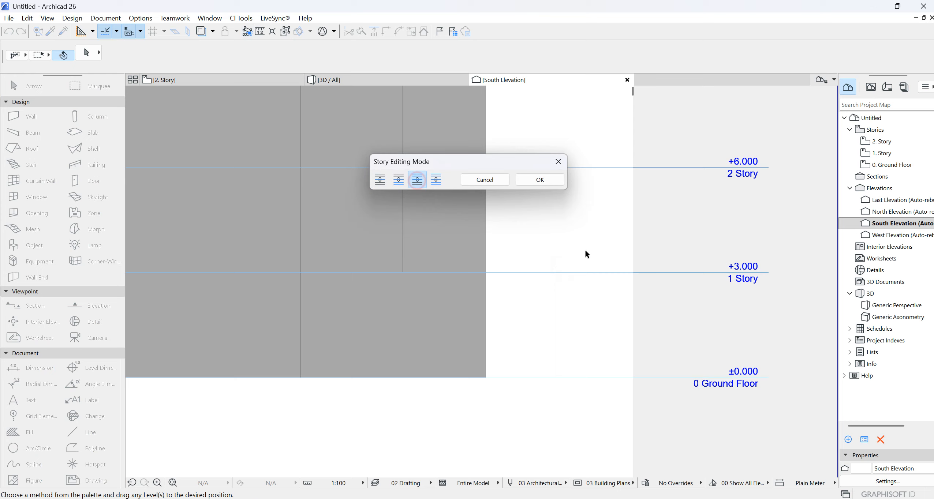
click(567, 272)
click(554, 268)
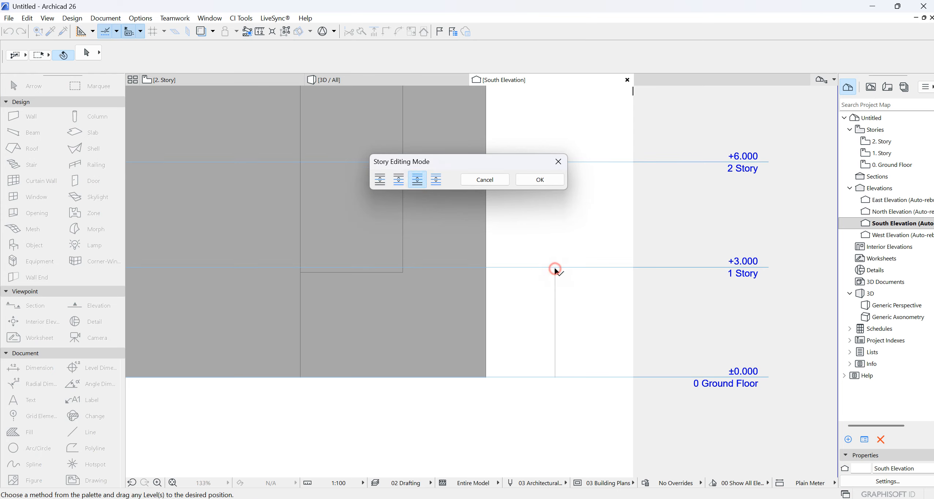
click(544, 178)
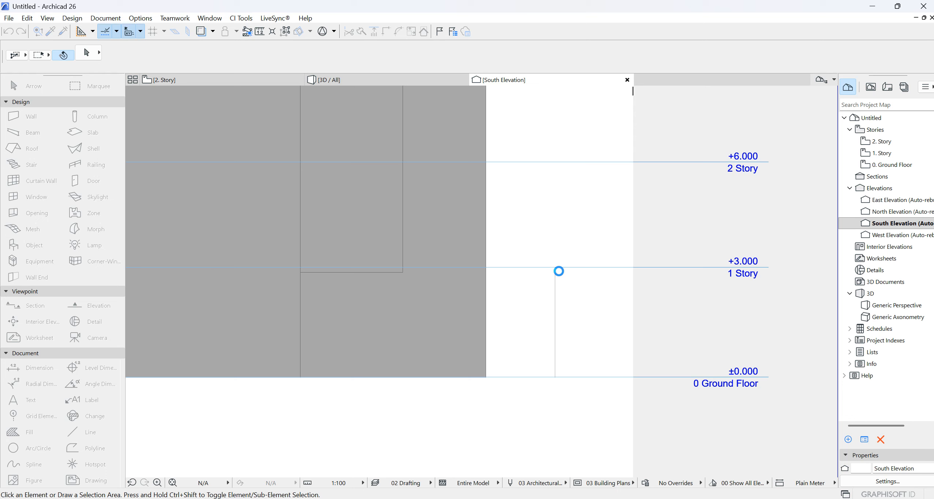
- Move the vertical guide line up so that it starts at the 1. Story level
click(556, 297)
drag(554, 378, 554, 267)
click(571, 212)
- Edit the story levels to raise 2. Story to the top of the guide line at +6.300
right_click(579, 163)
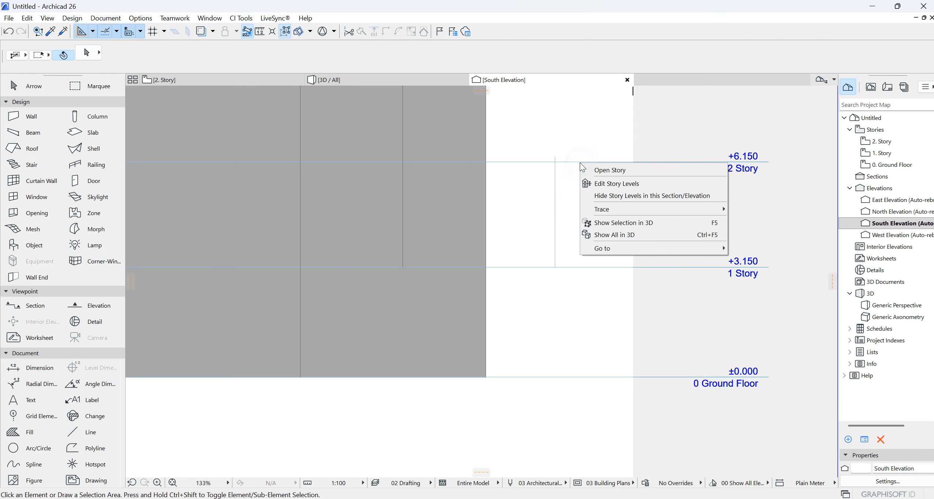
click(605, 181)
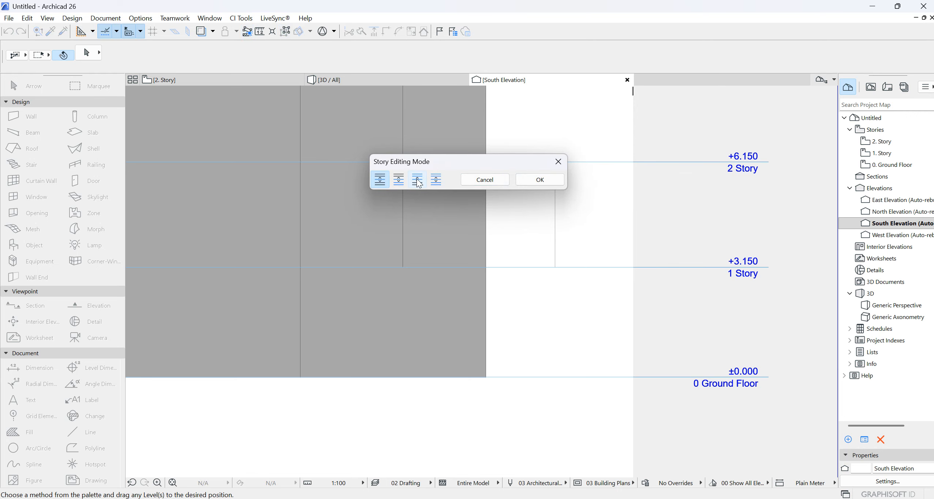
scroll(662, 289, down, 3)
scroll(596, 197, up, 4)
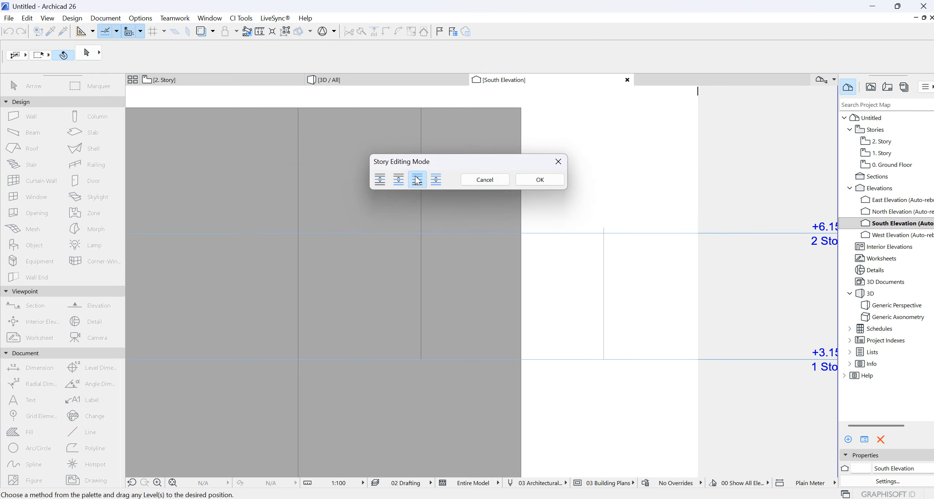
scroll(628, 256, down, 3)
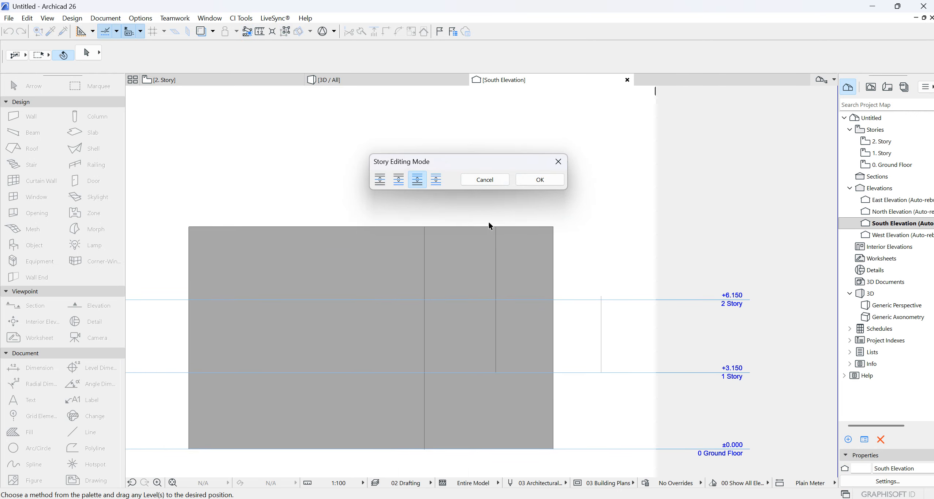
scroll(599, 307, up, 3)
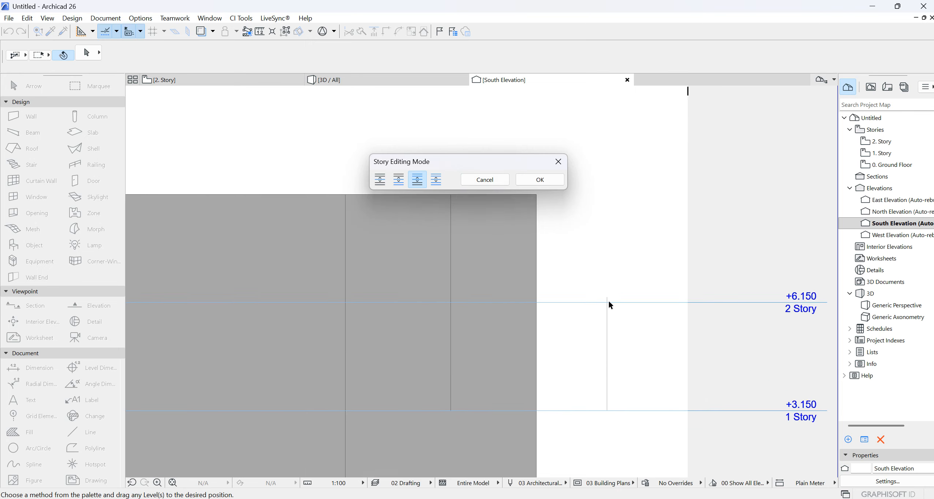
click(616, 303)
click(610, 302)
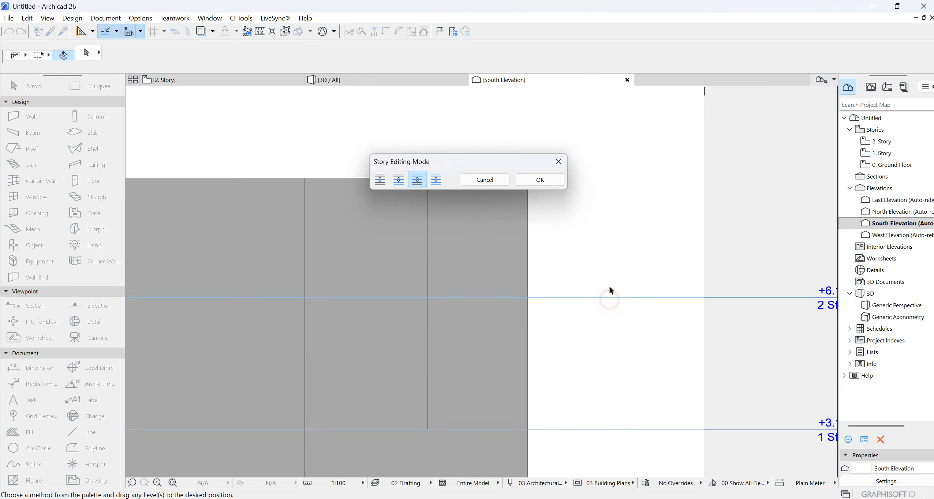
click(527, 181)
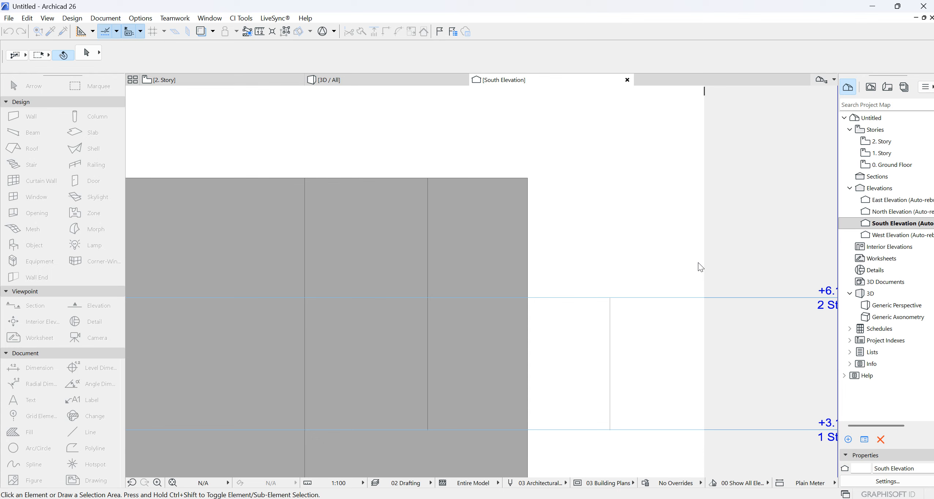
- Create an unnamed new story above 2. Story with a height of 3000
scroll(703, 358, down, 5)
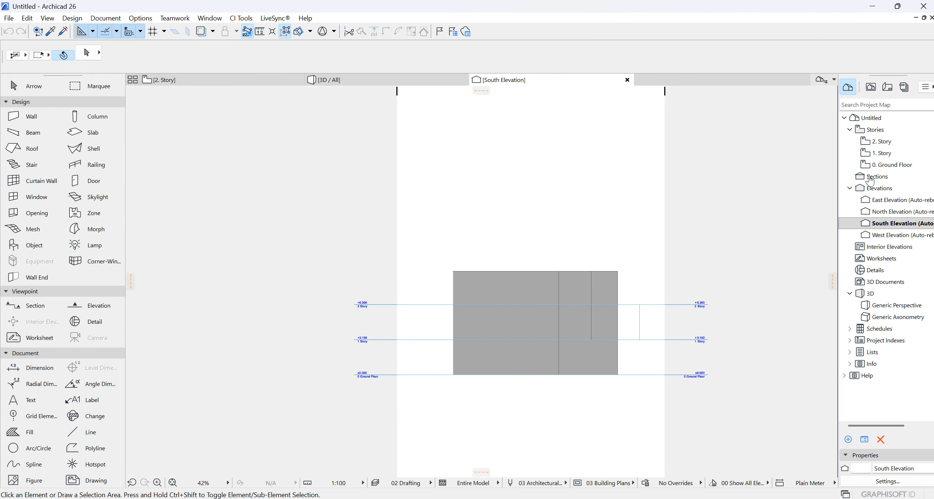
right_click(878, 142)
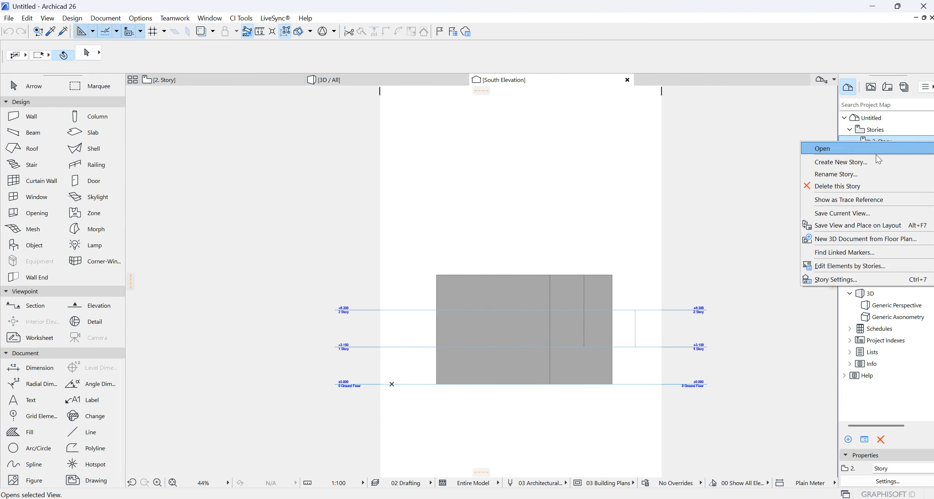
click(824, 162)
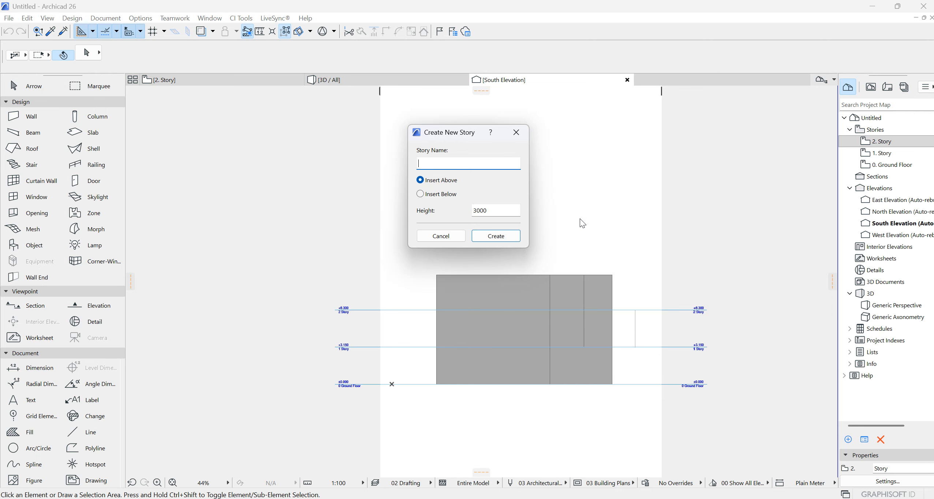
click(496, 236)
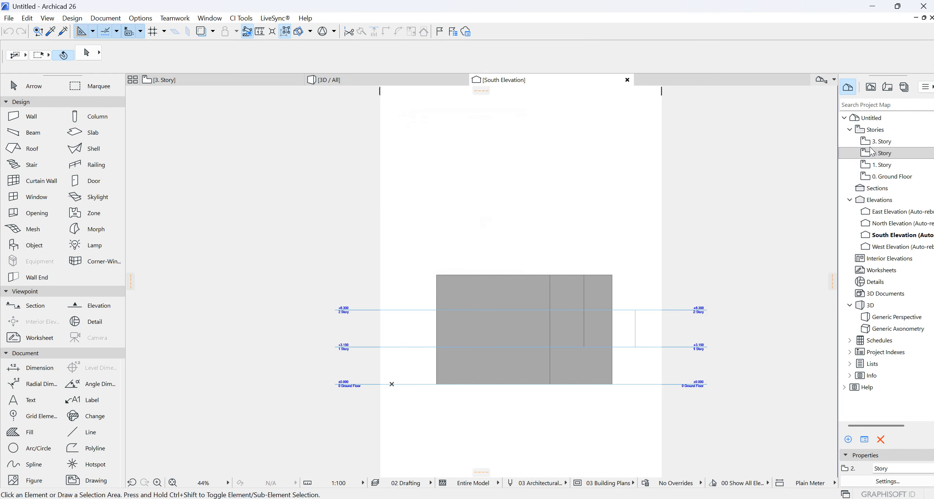
- Open 3. Story and create another unnamed story above it
double_click(882, 141)
right_click(882, 140)
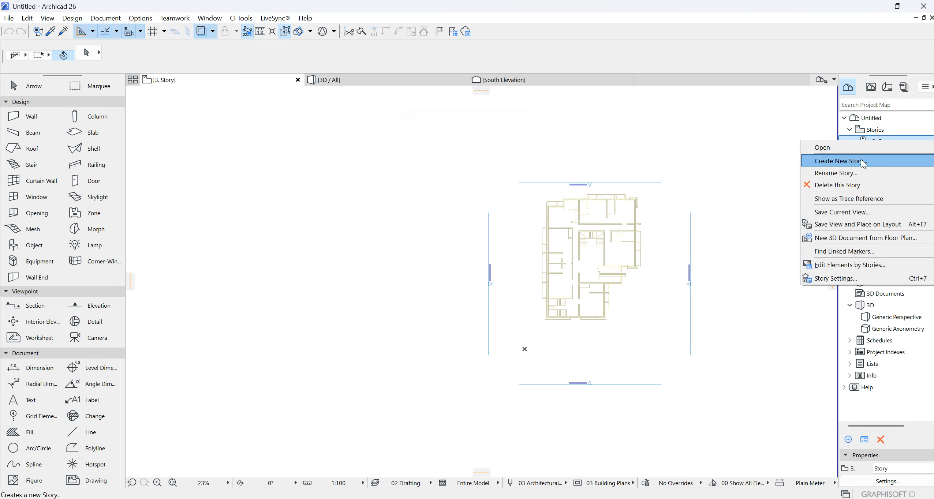
click(841, 161)
click(496, 237)
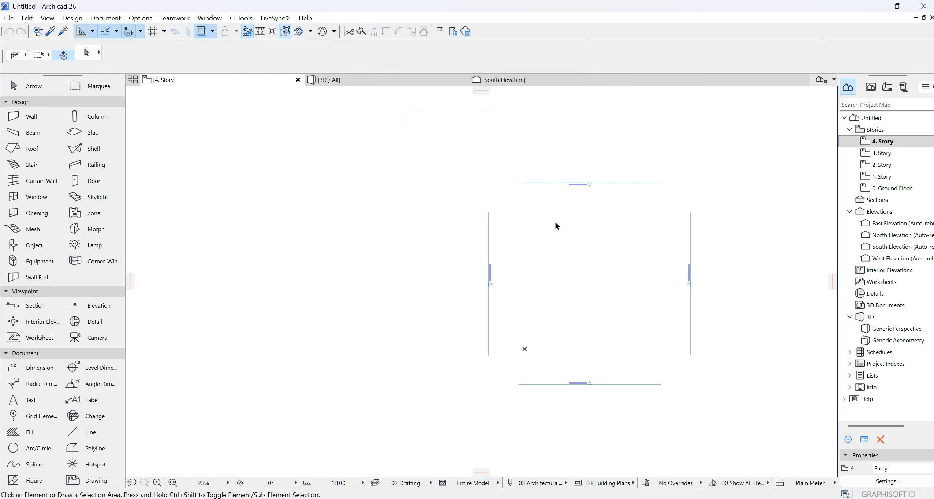
- Return to the South Elevation and move the guide line up so that it starts at the 2. Story level
click(503, 80)
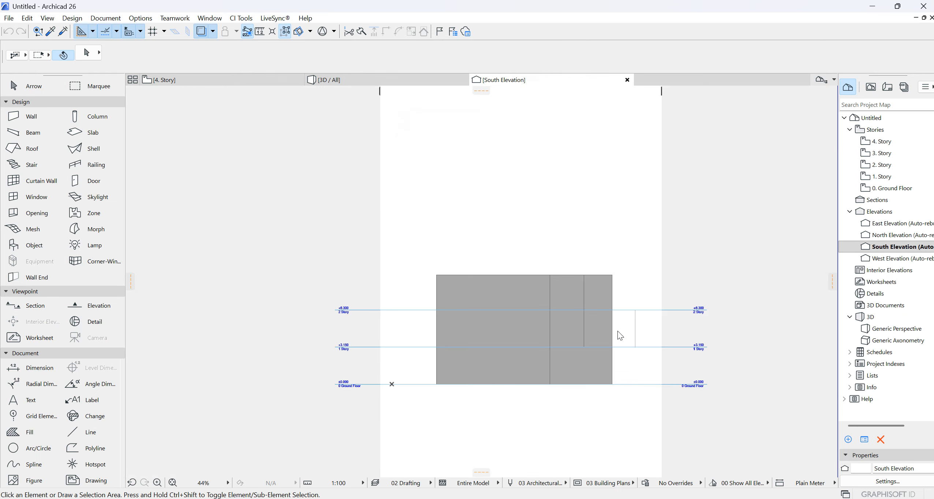
drag(636, 347, 635, 310)
scroll(656, 259, up, 3)
click(632, 307)
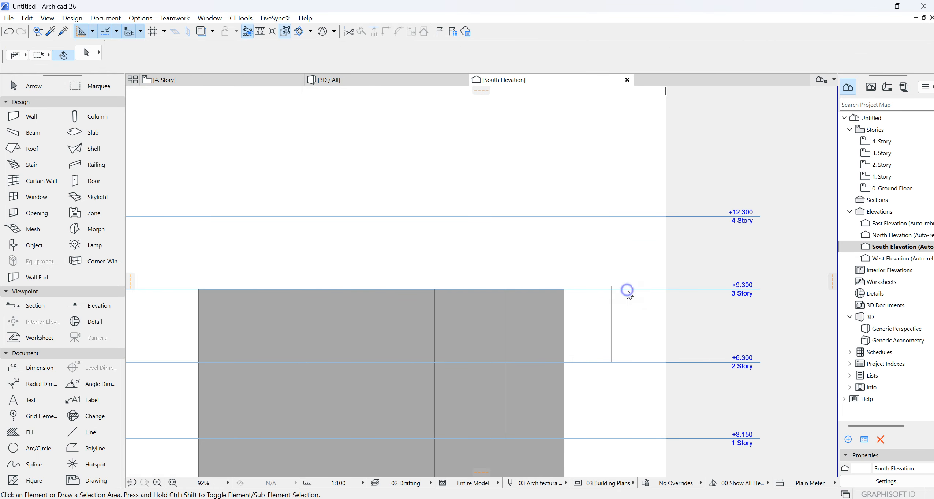
- Edit the story levels to raise 3. Story to the top of the guide line at +9.450
right_click(627, 293)
click(636, 309)
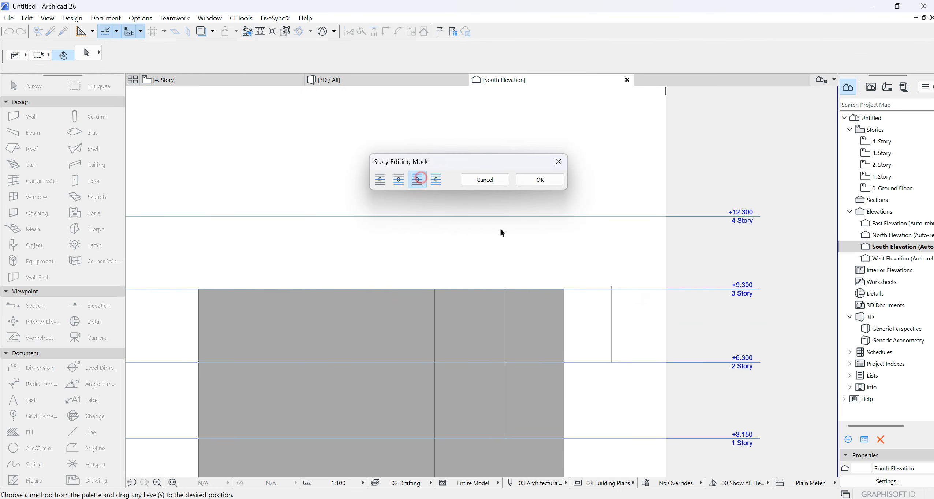
click(617, 291)
click(612, 287)
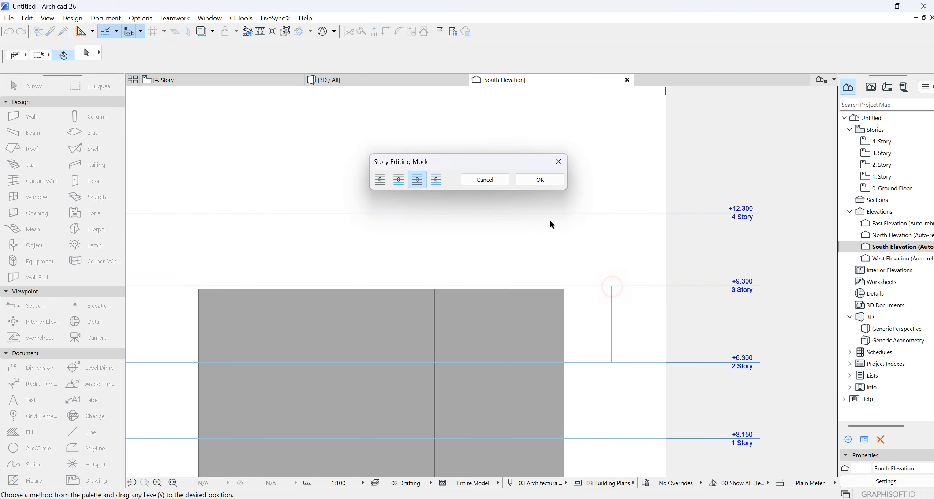
click(527, 178)
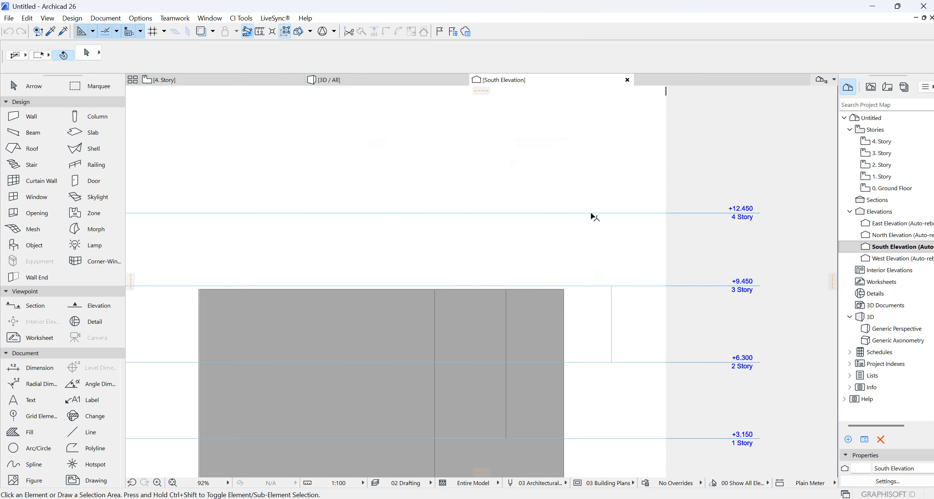
- Examine how the top of the 2. Story walls lines up with the 3. Story level in the South Elevation
scroll(594, 213, down, 3)
scroll(581, 255, up, 5)
scroll(628, 236, up, 1)
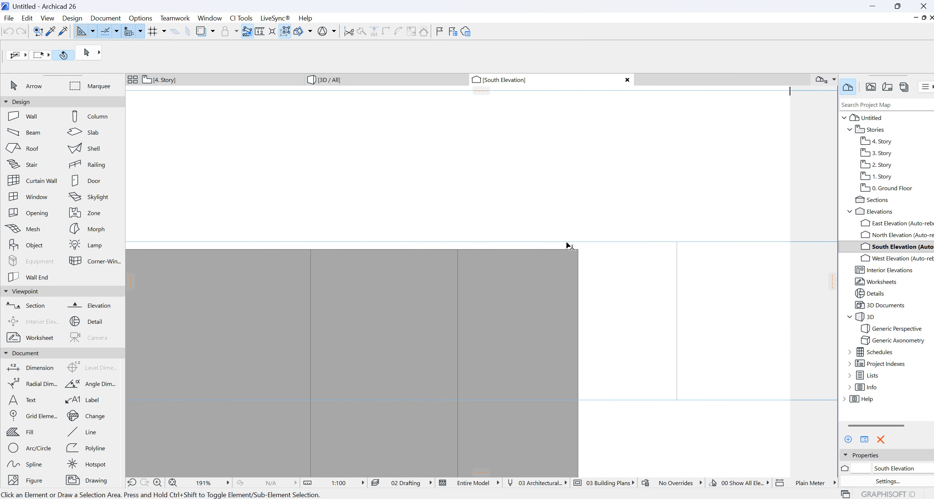
scroll(600, 388, down, 5)
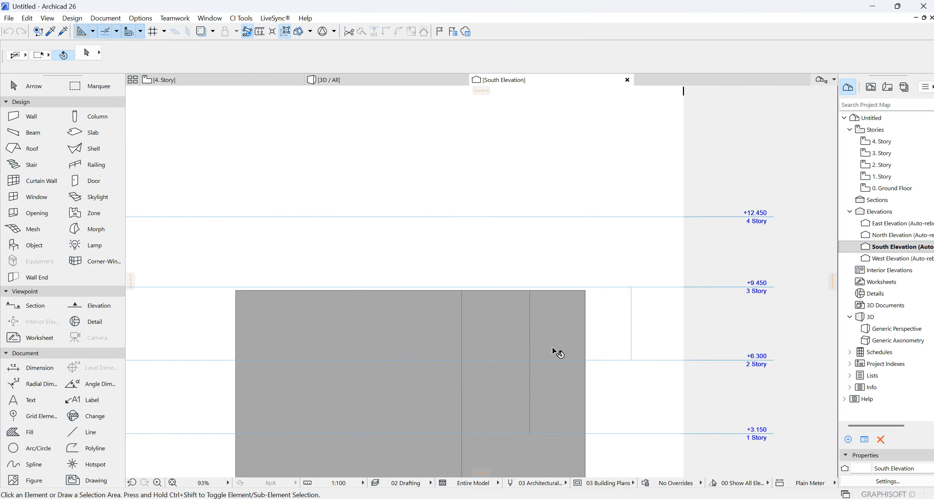
scroll(538, 395, up, 3)
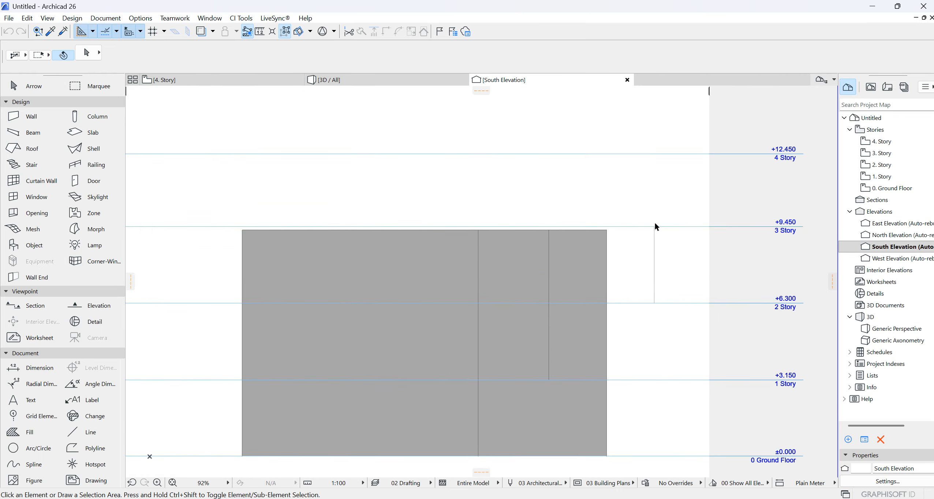
scroll(654, 226, up, 3)
scroll(605, 240, down, 2)
scroll(592, 338, up, 2)
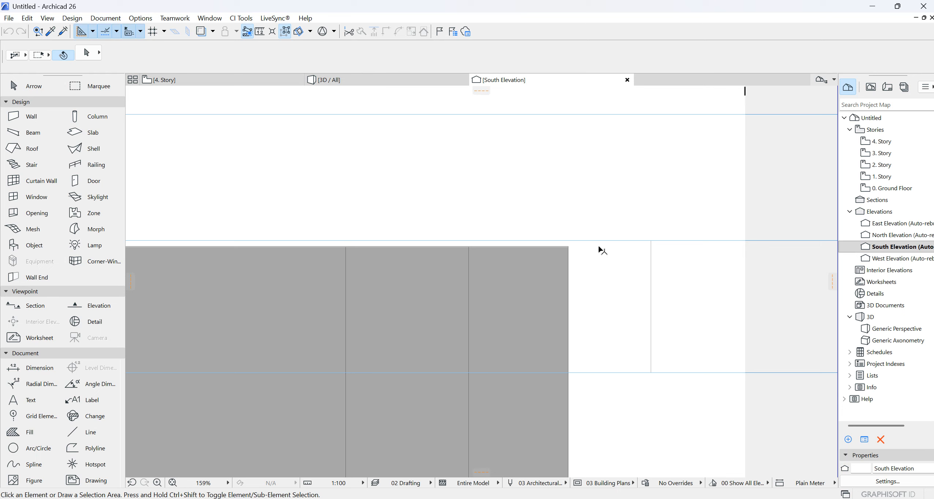
scroll(608, 281, down, 2)
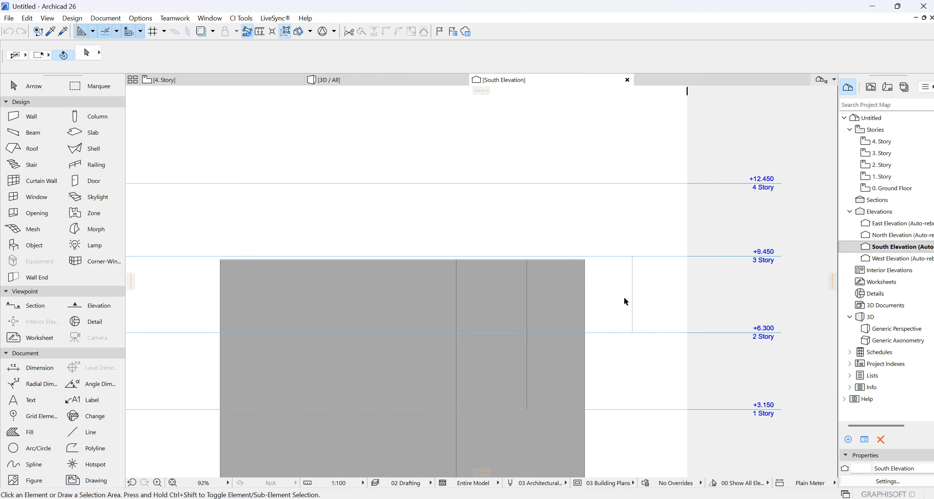
- Link the tops of all walls on 2. Story to 3. Story (Home + 1) with a top offset of 0
click(250, 80)
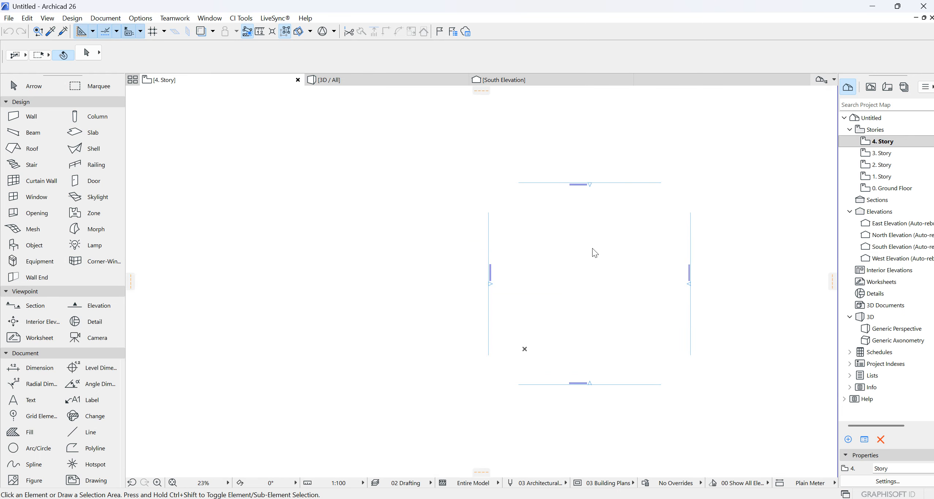
click(889, 166)
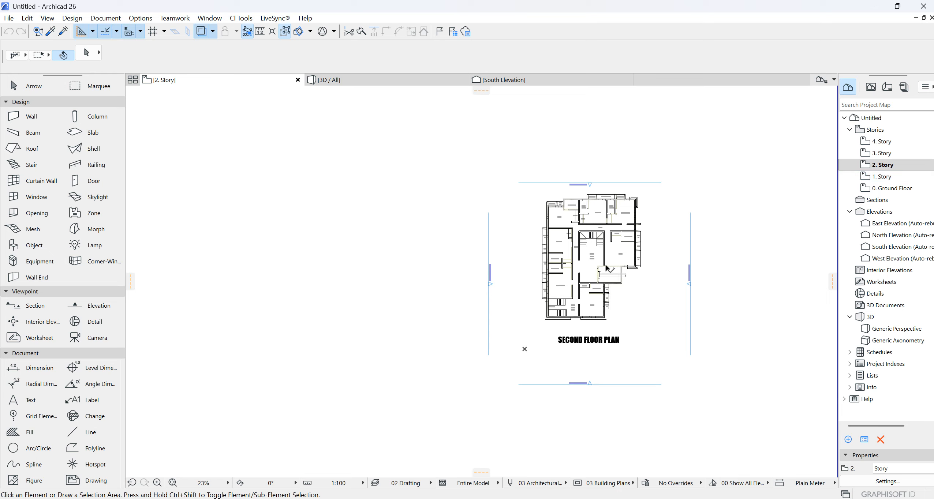
scroll(606, 268, up, 10)
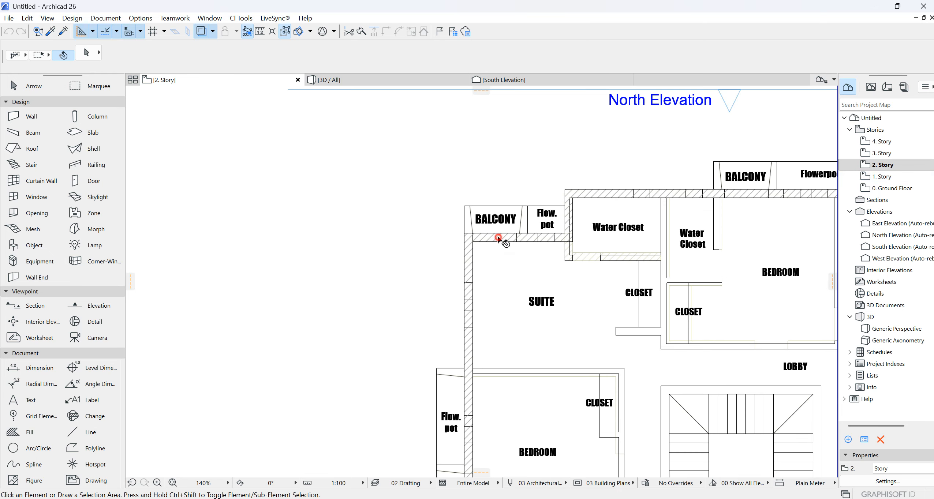
click(498, 238)
click(16, 117)
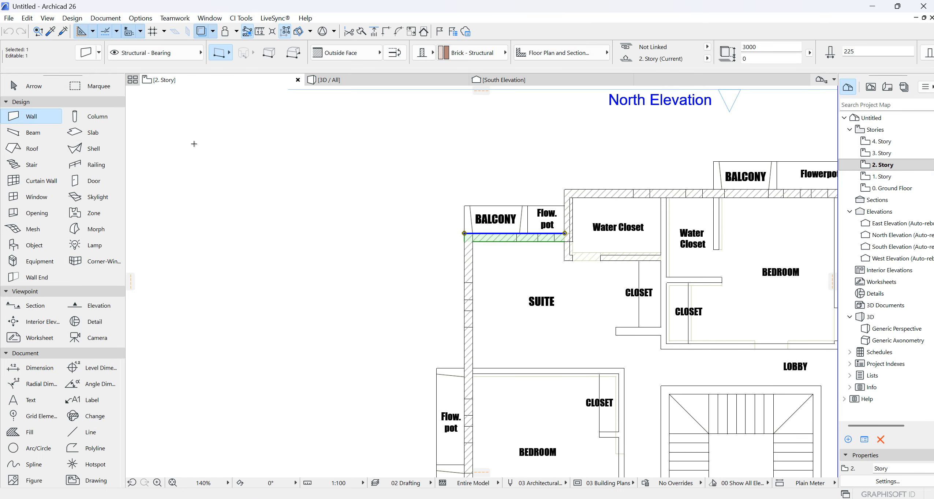
key(ctrl+a)
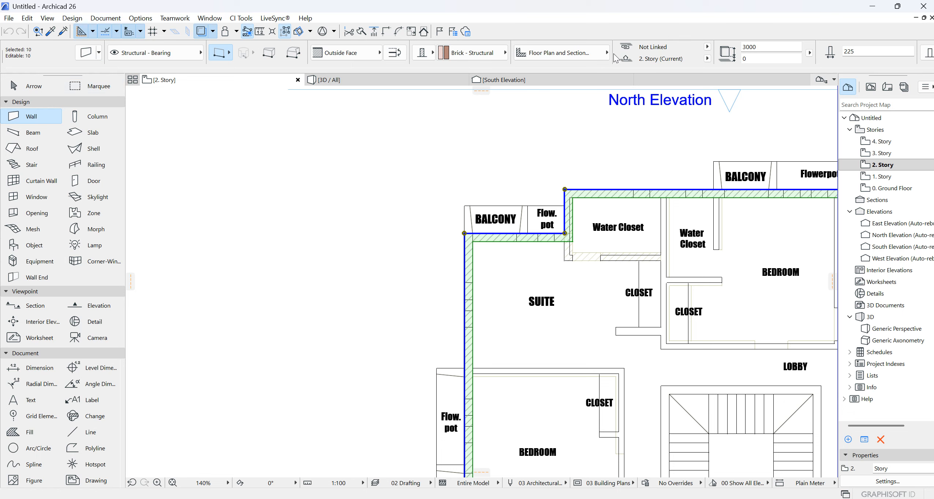
click(85, 58)
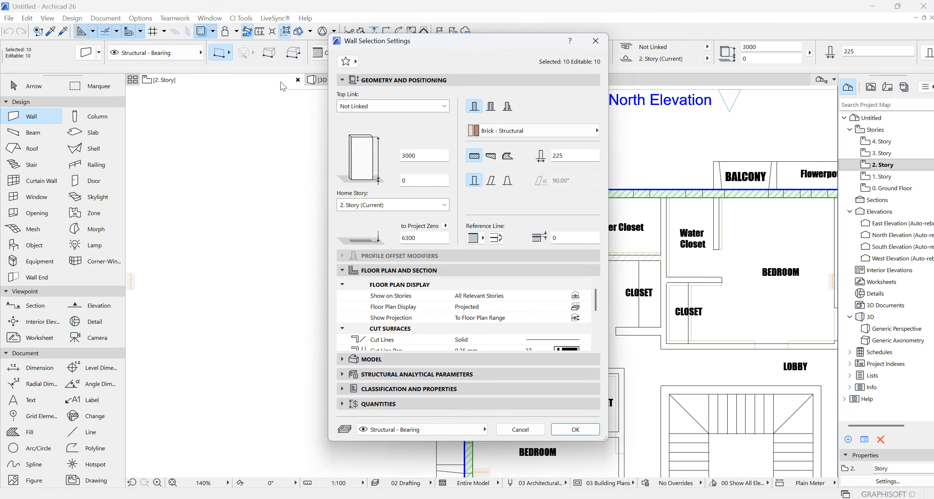
click(445, 109)
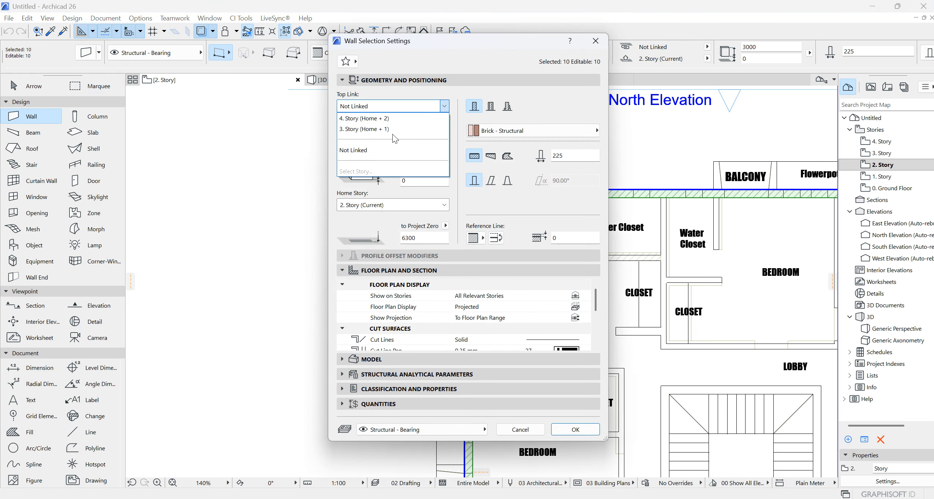
click(383, 129)
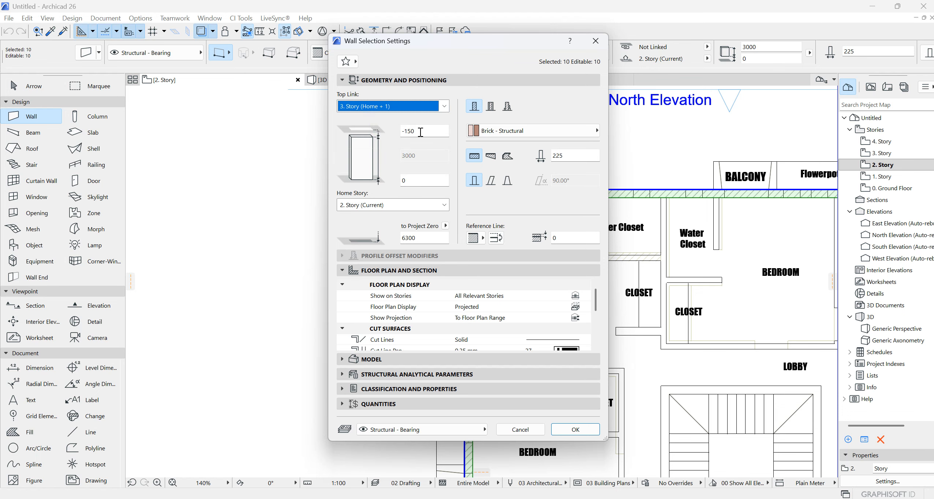
drag(420, 132, 397, 135)
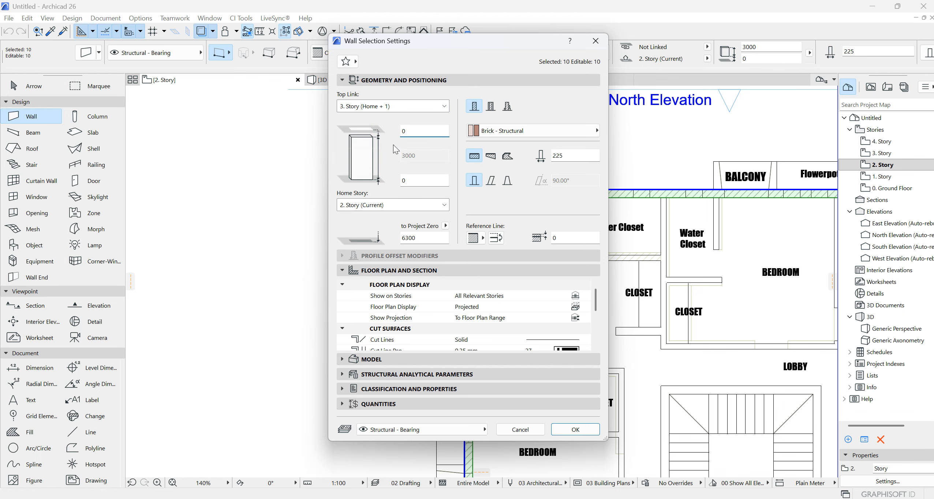
click(571, 433)
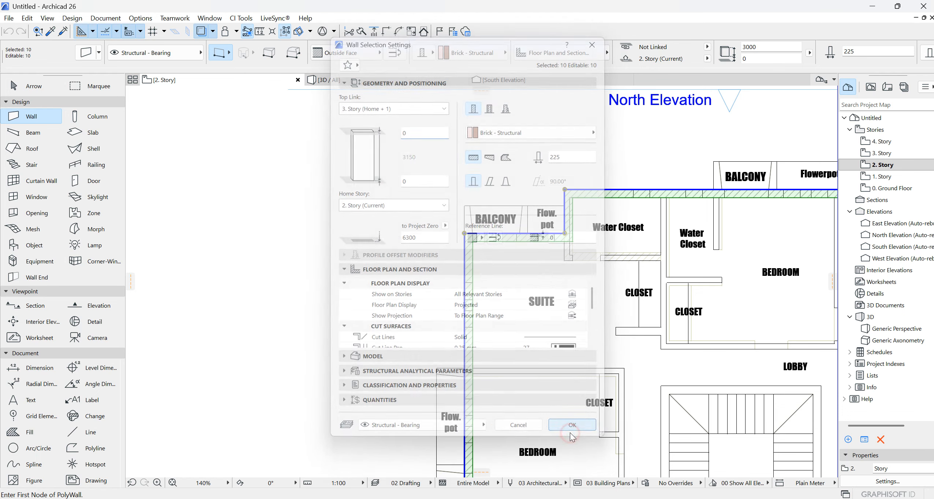
- Check the walls in the 3D view, and return to the 2. Story plan with all its walls selected
click(419, 80)
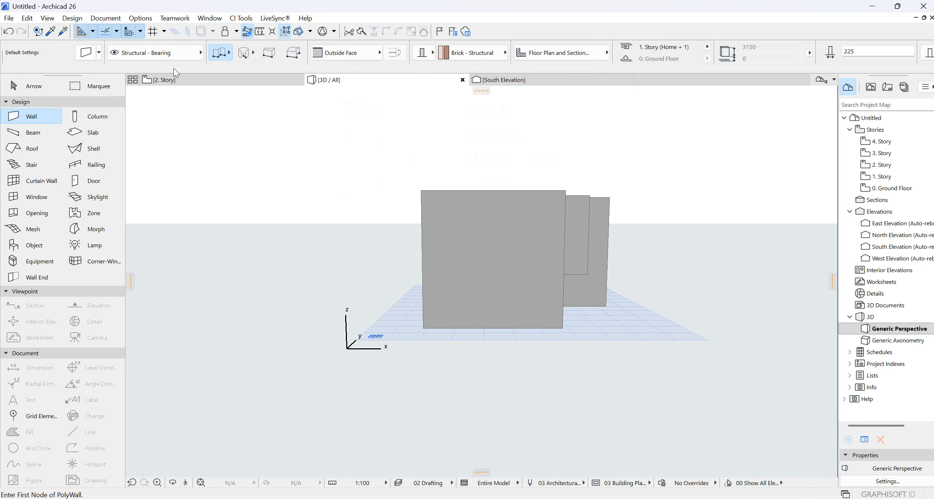
click(165, 80)
key(ctrl+a)
scroll(426, 203, down, 10)
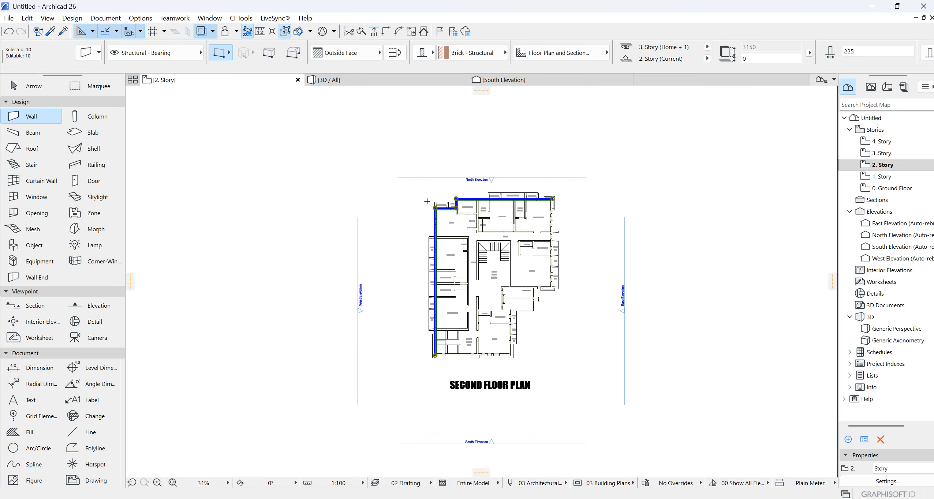
- Open the Ground Floor plan and copy the whole ARTIC FLOOR PLAN drawing, including its title
double_click(890, 188)
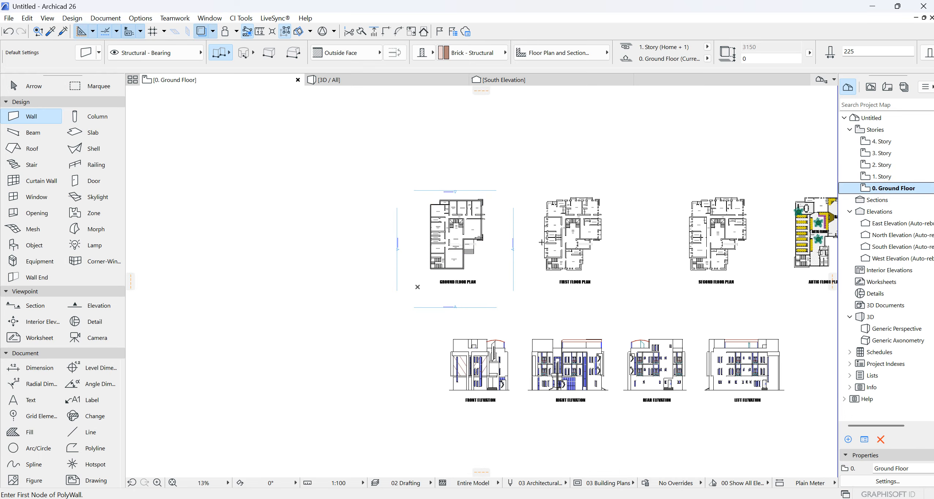
scroll(443, 255, down, 4)
middle_drag(595, 231, 464, 234)
scroll(464, 234, up, 1)
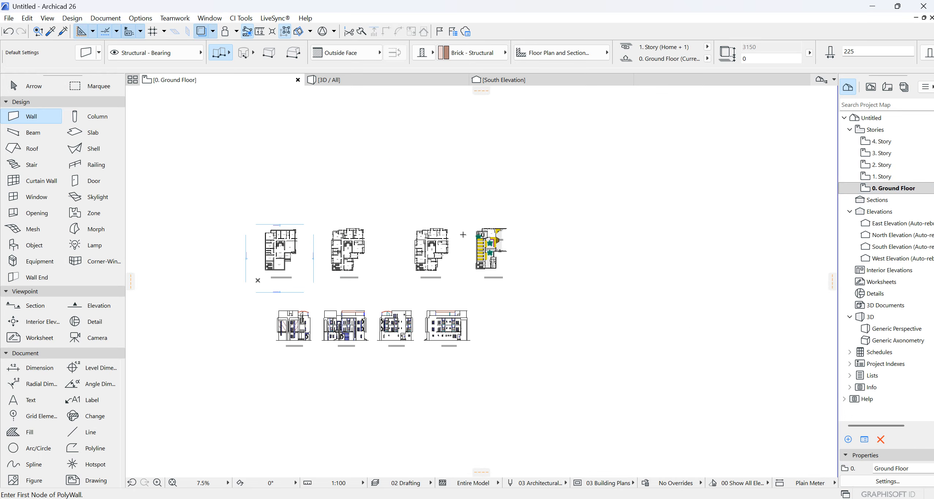
key(Escape)
scroll(478, 233, up, 4)
click(463, 211)
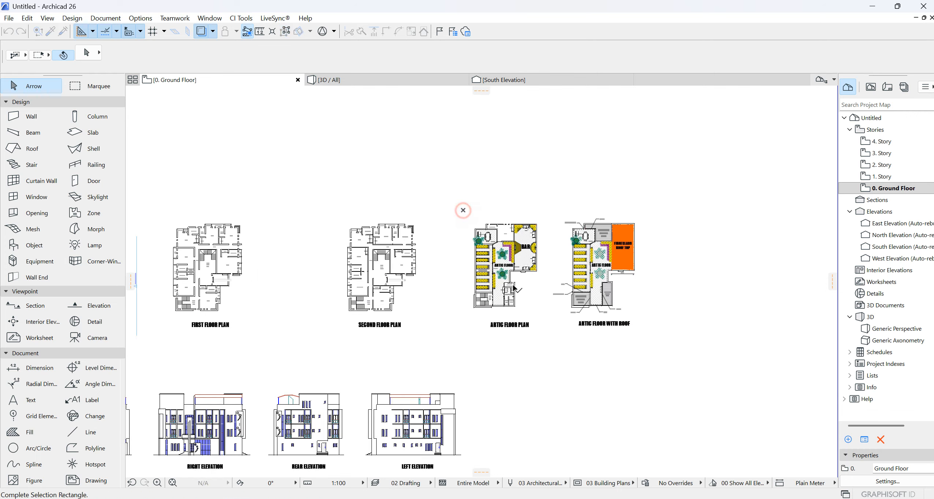
click(550, 337)
right_click(497, 179)
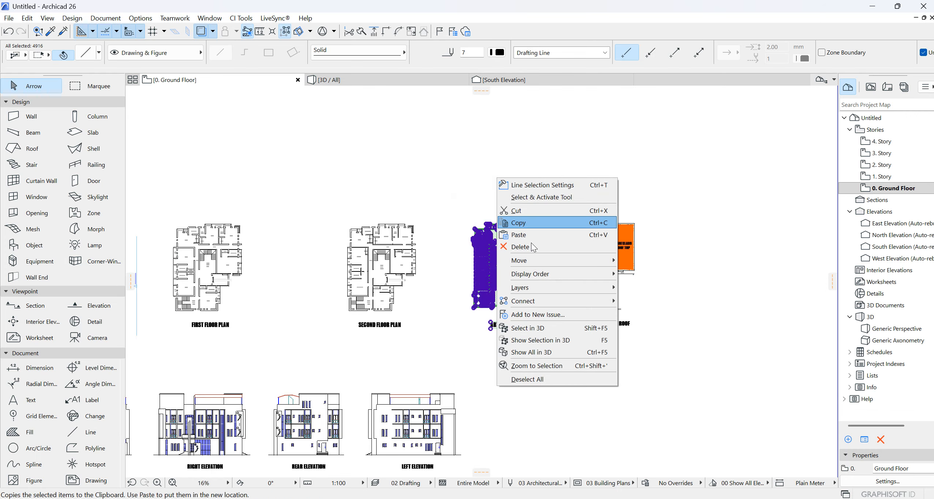
click(521, 223)
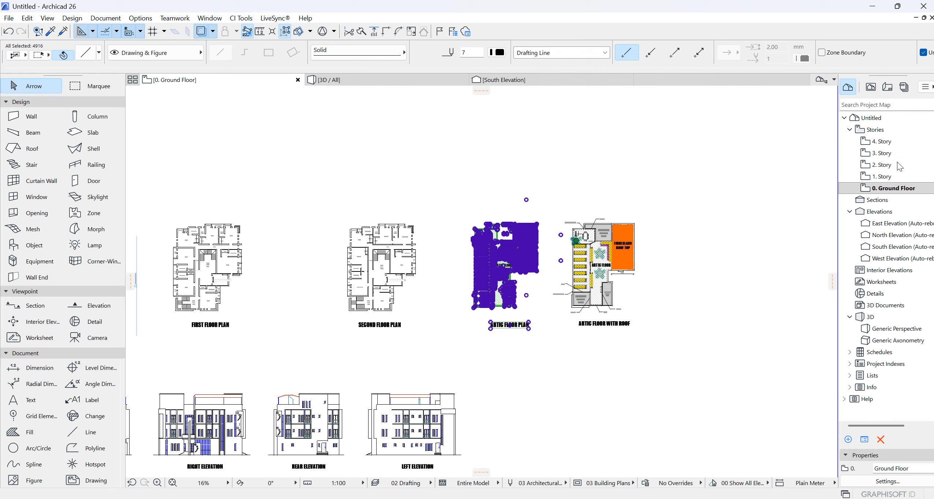
- Open 3. Story and paste the copied plan at the center of the current view, keeping the current zoom
click(886, 155)
scroll(690, 231, down, 2)
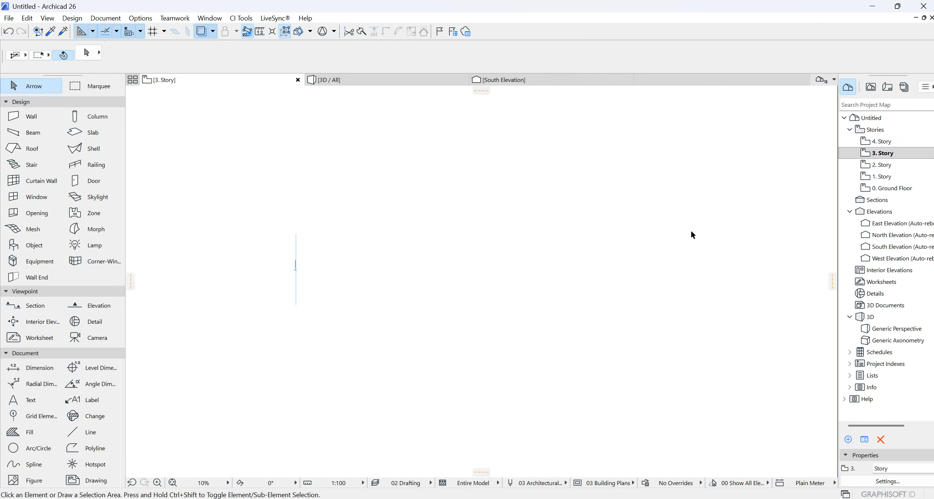
scroll(525, 249, up, 7)
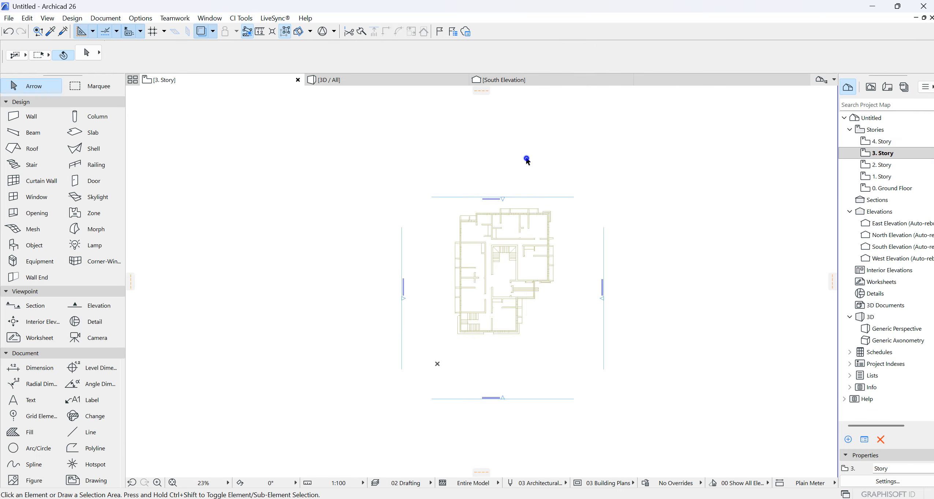
right_click(517, 150)
click(553, 167)
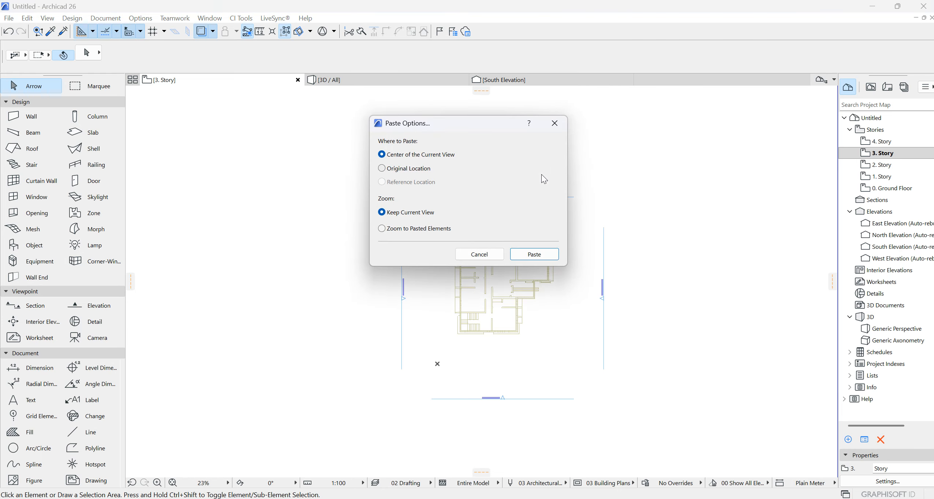
click(527, 255)
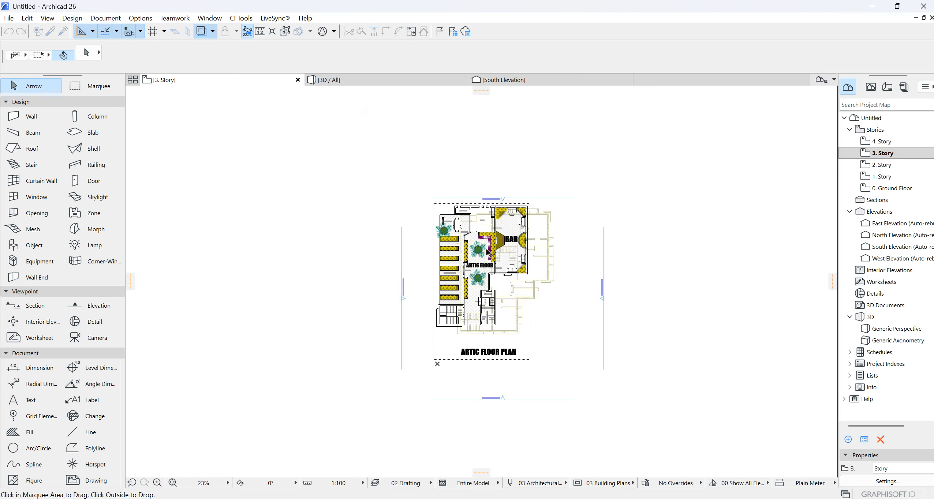
- Move the pasted ARTIC FLOOR PLAN so its inner staircase corner sits on the matching wall corner of the story below
scroll(487, 252, up, 5)
scroll(560, 237, down, 3)
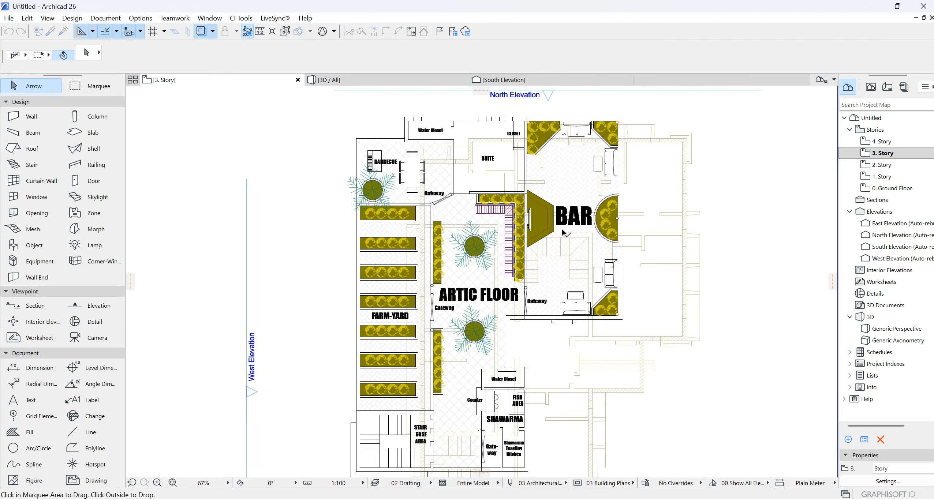
scroll(435, 346, up, 5)
scroll(434, 346, up, 2)
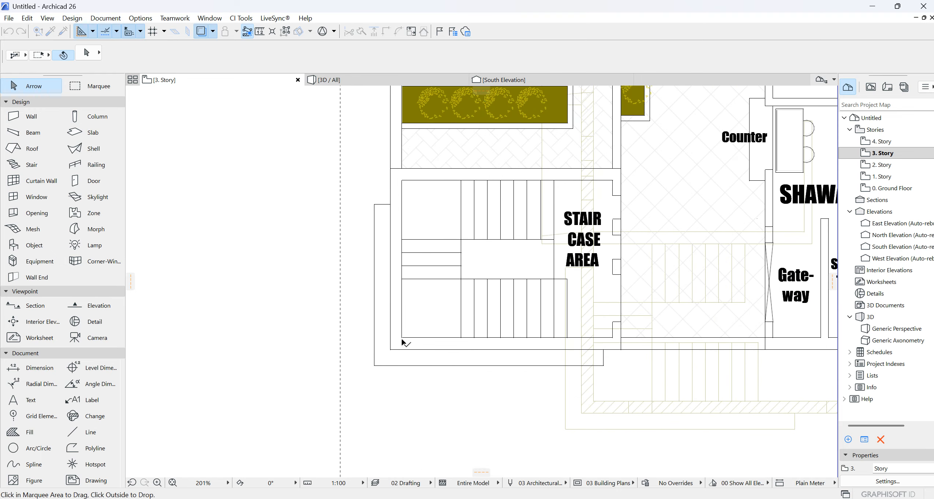
mouse_move(402, 338)
mouse_down()
mouse_move(546, 409)
mouse_move(593, 401)
mouse_up()
scroll(516, 323, down, 4)
scroll(569, 300, down, 3)
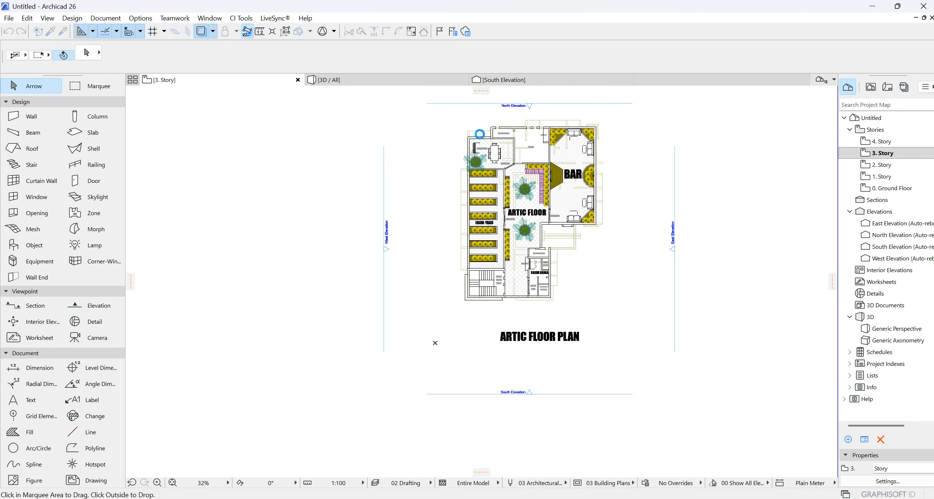
- Start tracing the brick exterior wall from the staircase's outer southwest corner, past the Shawarma and entrance corners, to the BAR's northeast corner
scroll(491, 282, up, 2)
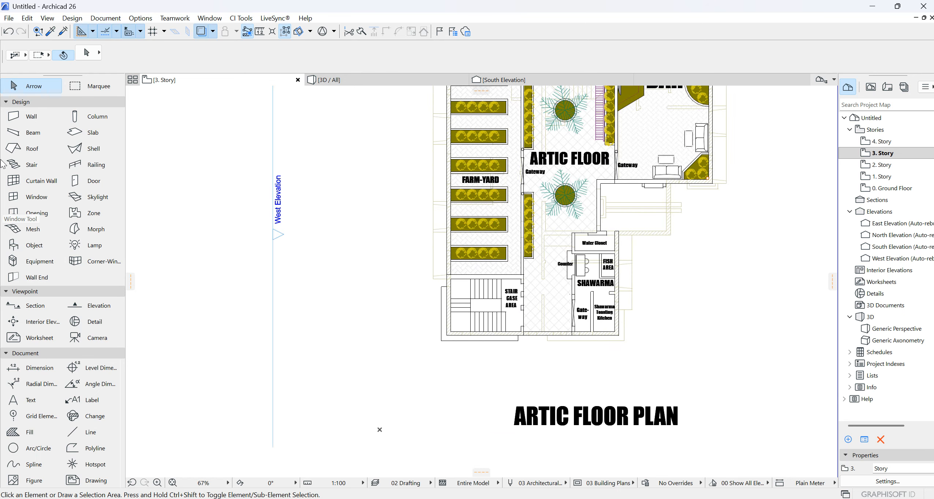
click(26, 116)
scroll(470, 343, up, 2)
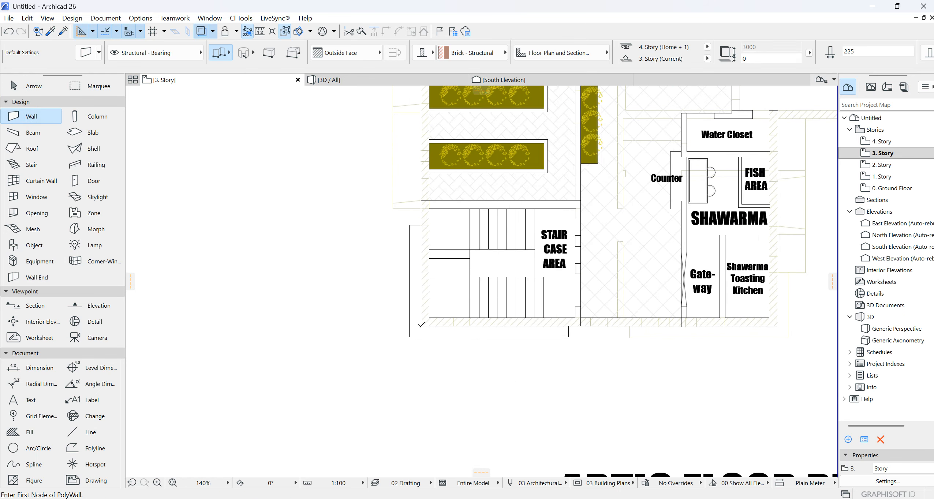
click(775, 325)
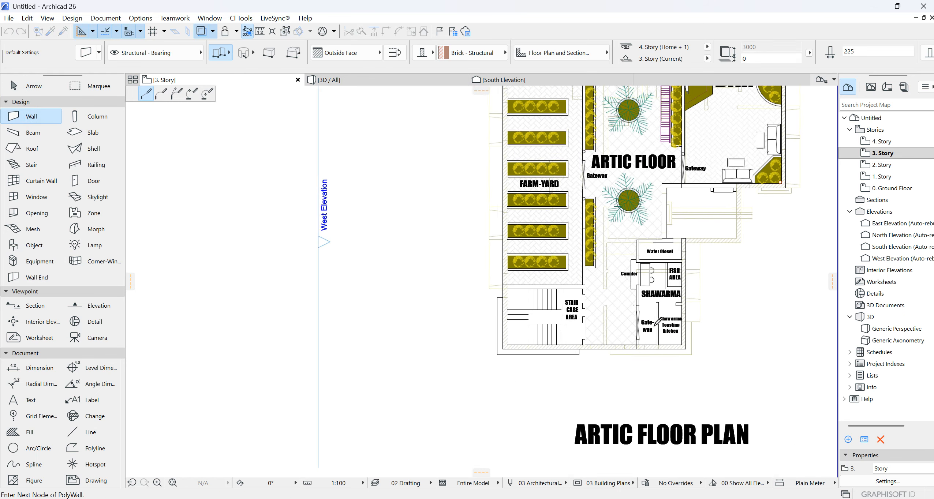
scroll(590, 374, down, 2)
scroll(722, 203, up, 2)
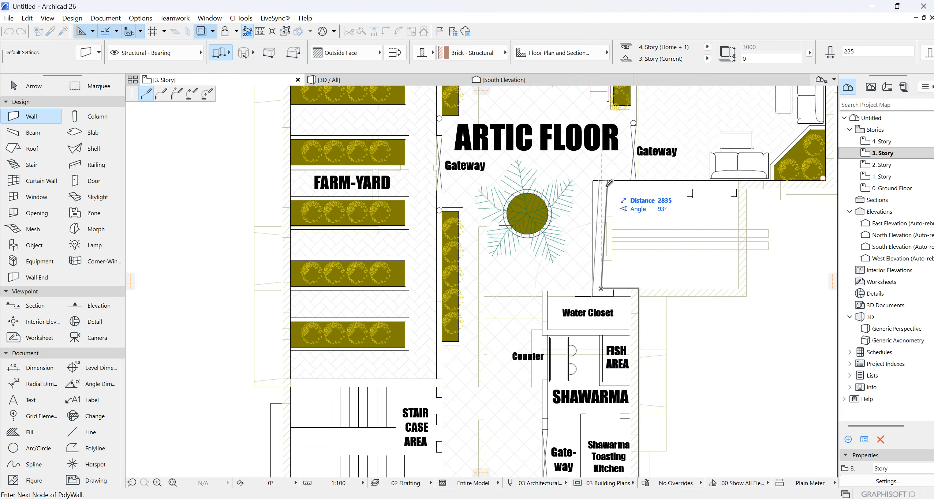
scroll(503, 293, down, 2)
scroll(680, 199, up, 2)
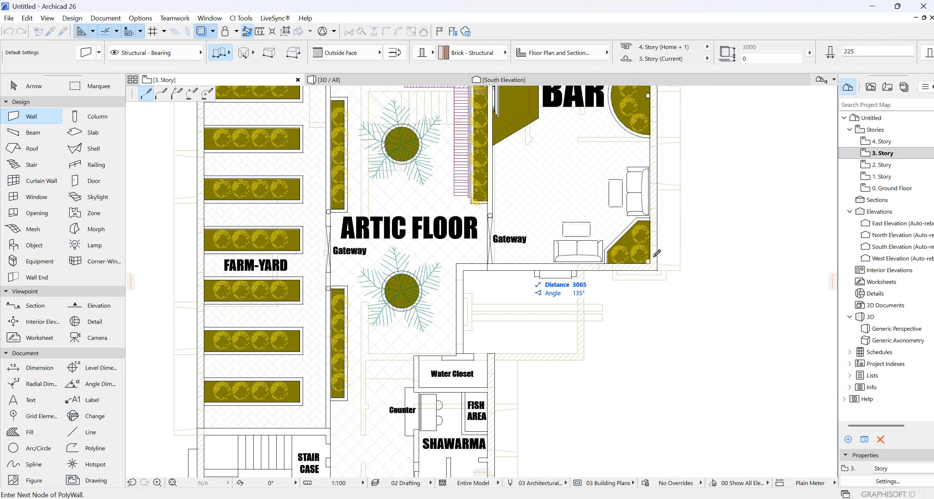
scroll(646, 327, down, 2)
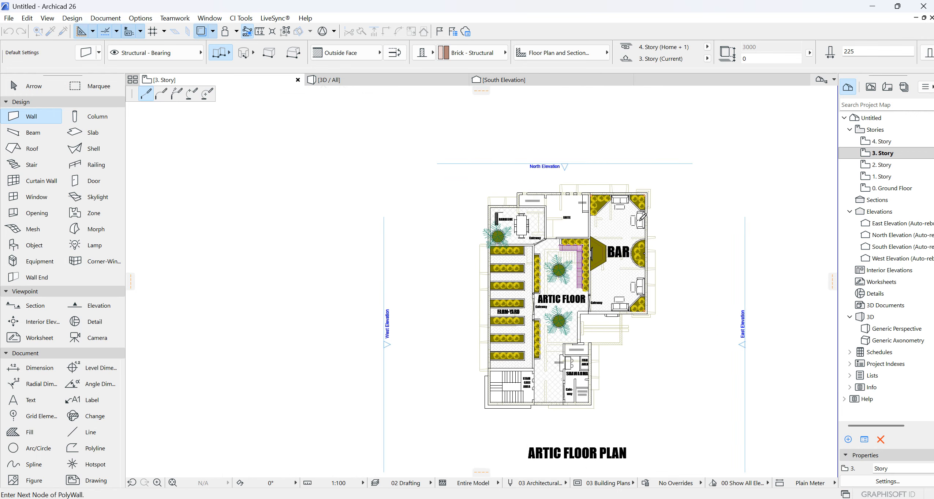
scroll(663, 164, up, 3)
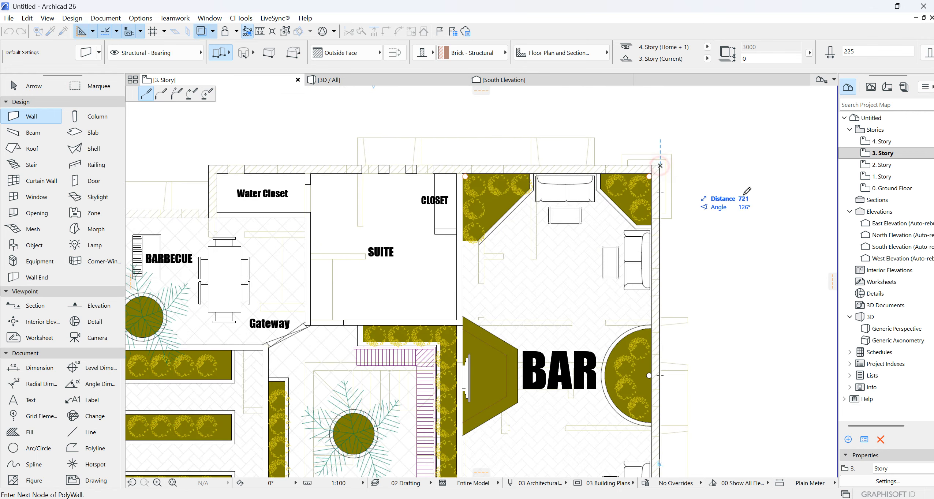
- Continue the exterior wall along the north side, around the Water Closet and Barbecue corners, and close it at the staircase's outer corner
scroll(695, 205, down, 2)
scroll(403, 166, up, 3)
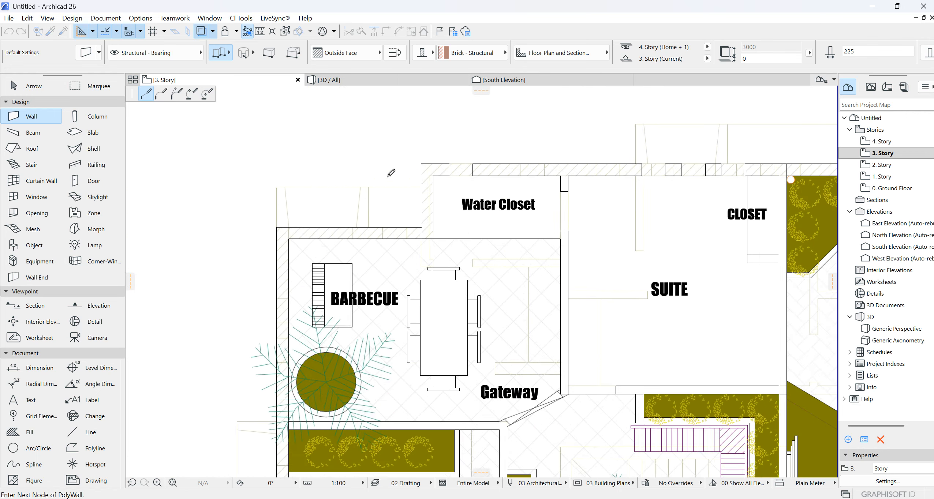
click(421, 164)
click(420, 226)
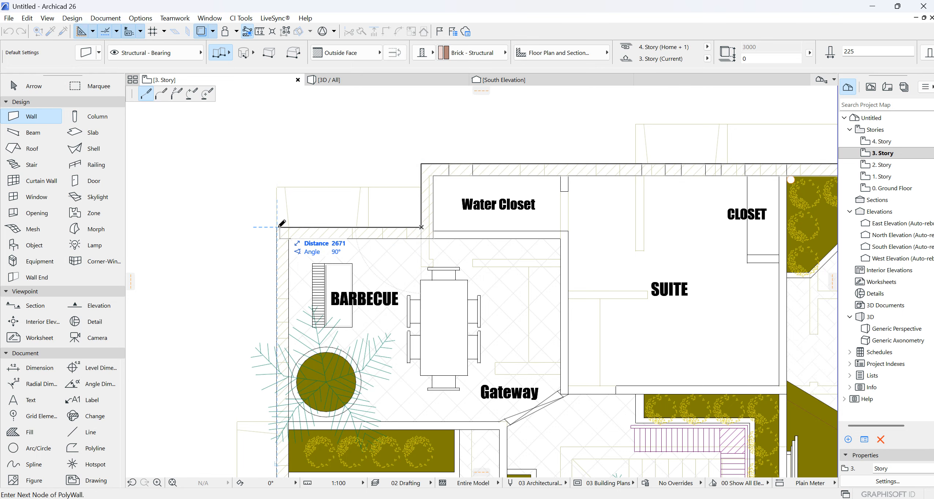
scroll(362, 143, down, 4)
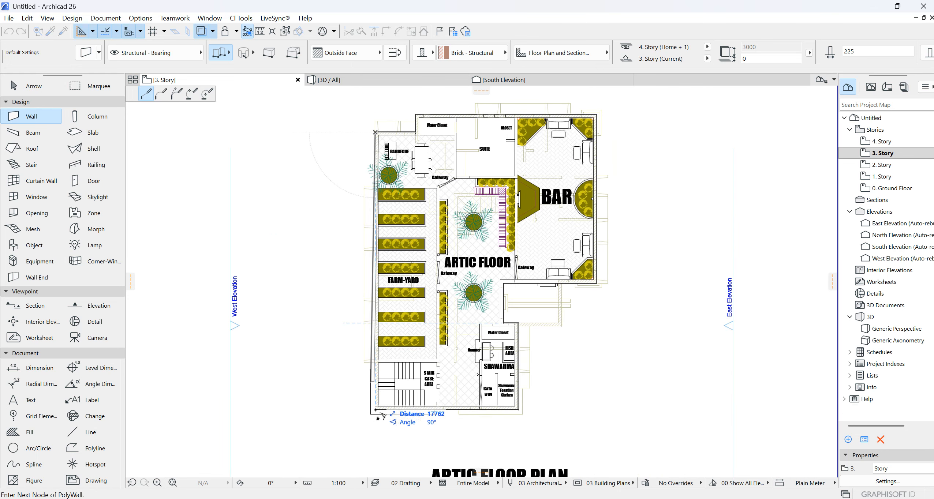
scroll(380, 413, up, 3)
click(373, 392)
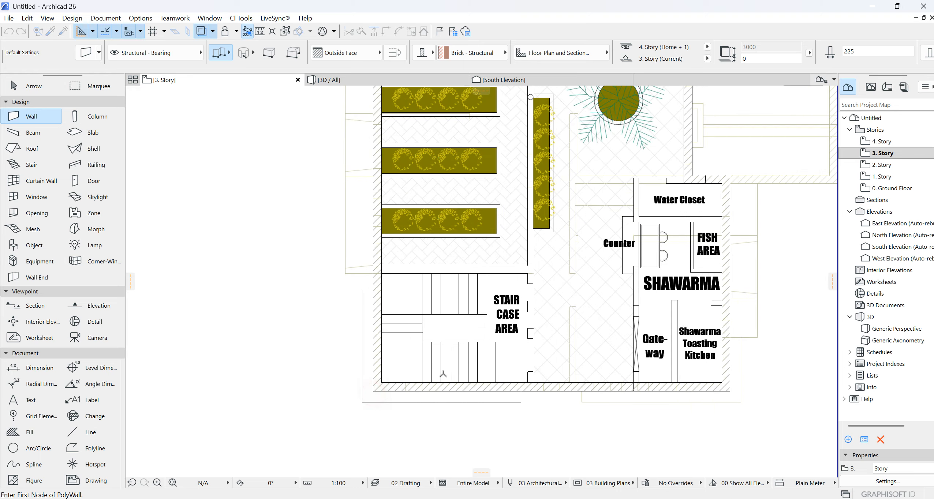
- Examine the traced exterior walls against the ARTIC FLOOR layout, including the farm-yard, barbecue and staircase areas
scroll(442, 374, down, 2)
scroll(434, 310, up, 2)
scroll(435, 351, down, 3)
scroll(598, 220, up, 2)
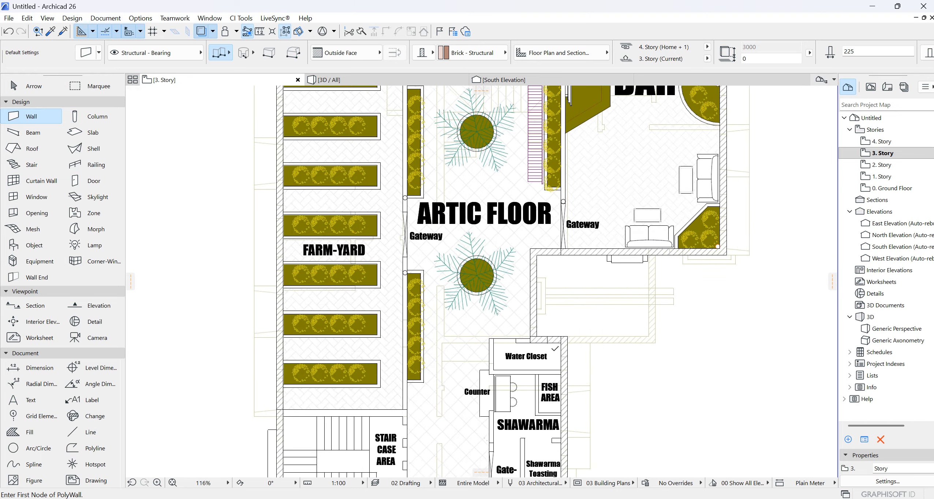
scroll(554, 348, down, 4)
scroll(438, 261, up, 3)
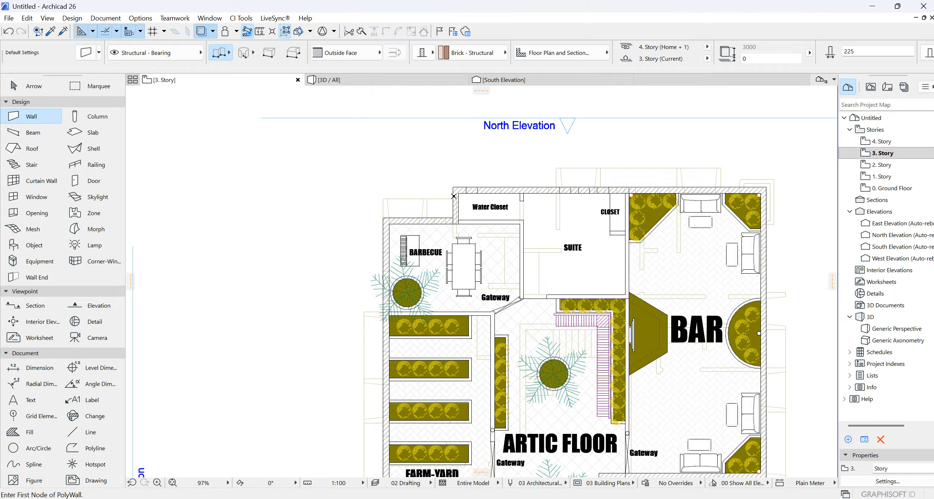
scroll(454, 196, down, 2)
scroll(420, 238, up, 2)
scroll(494, 323, down, 1)
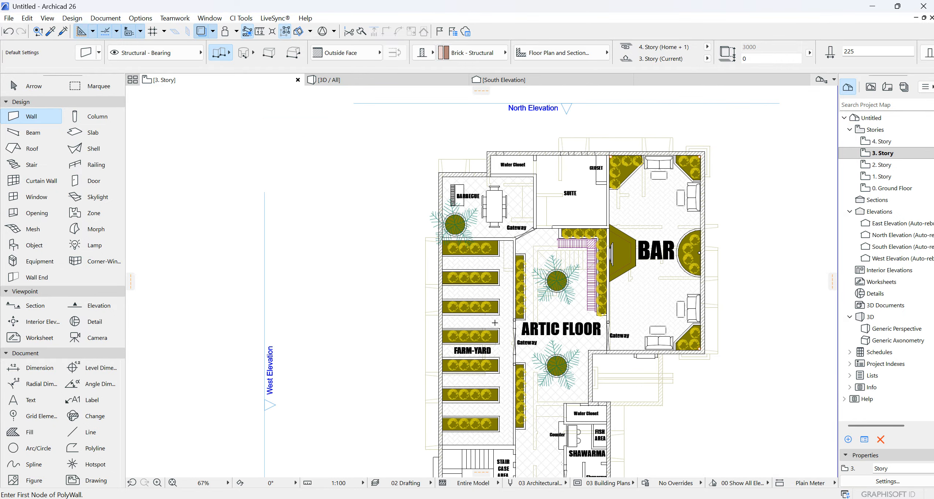
scroll(510, 278, down, 2)
scroll(511, 331, up, 3)
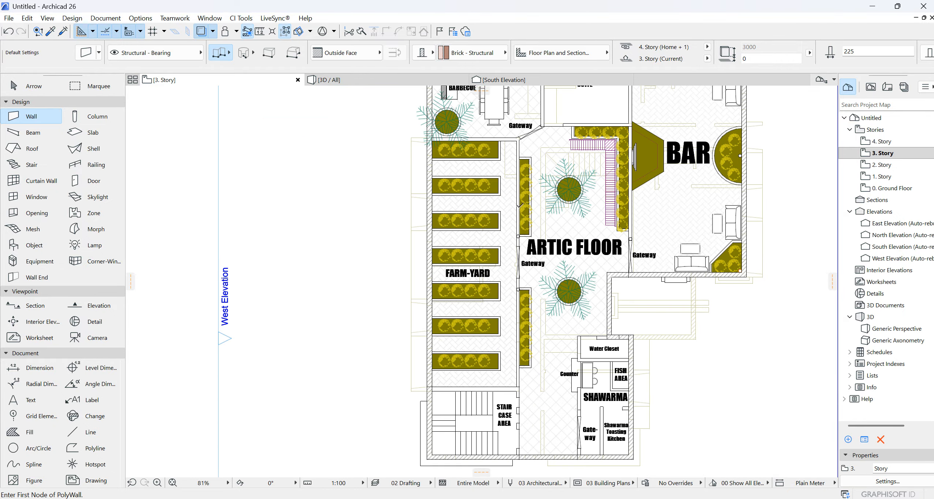
scroll(519, 204, down, 3)
scroll(502, 252, up, 3)
scroll(502, 252, down, 5)
scroll(490, 255, up, 9)
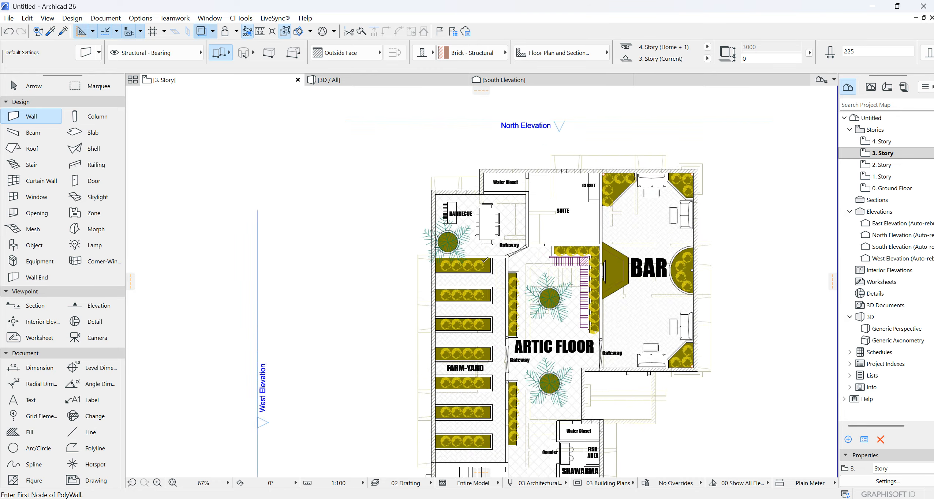
click(330, 248)
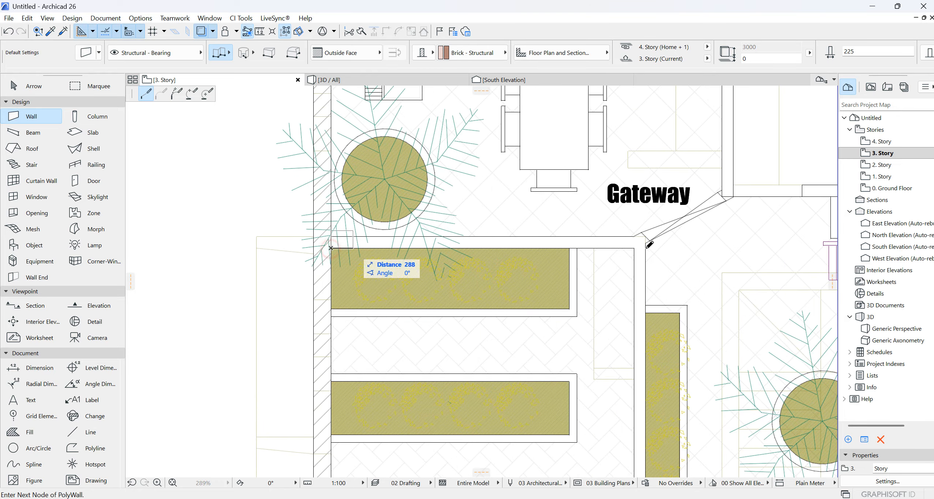
click(634, 248)
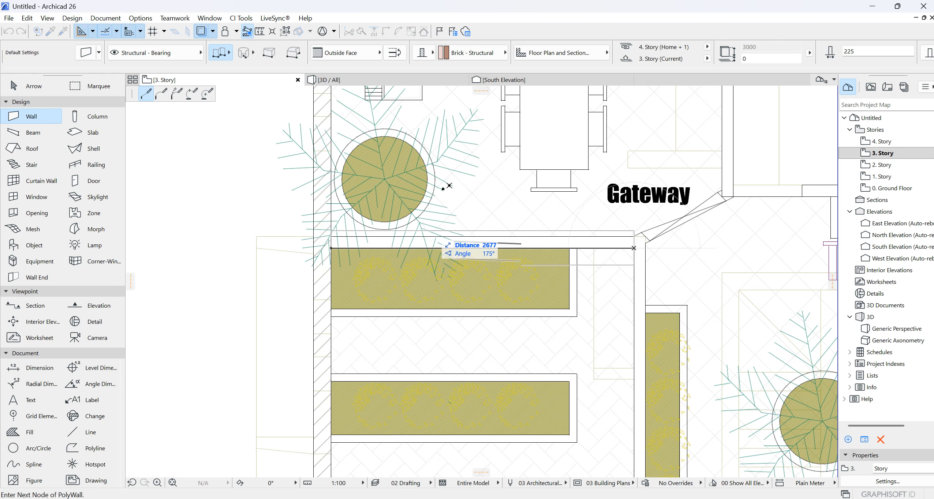
key(Escape)
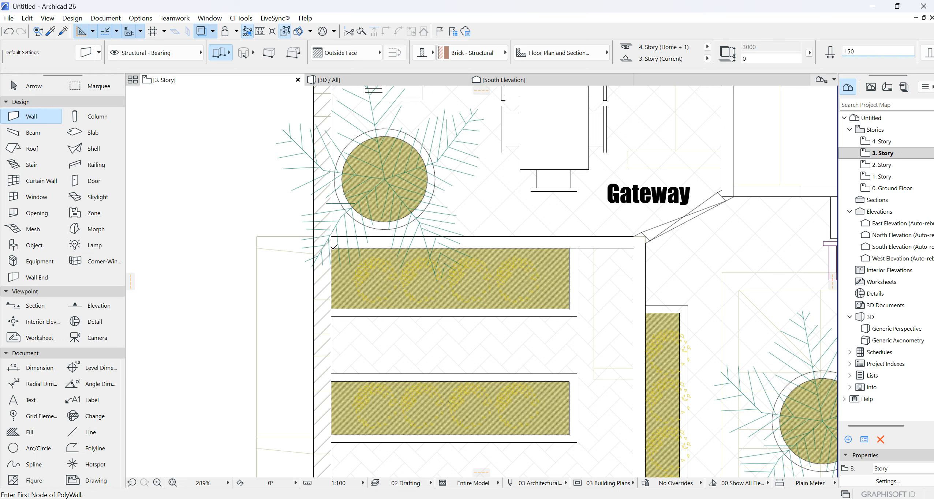
- Draw a 150 mm brick wall along the farm-yard's north and east sides, then west along the staircase area to the exterior wall
click(331, 248)
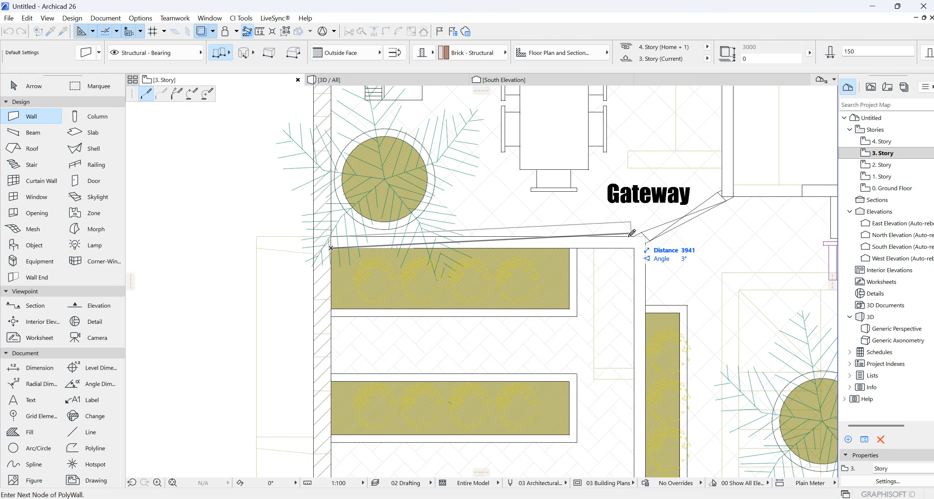
scroll(640, 245, down, 6)
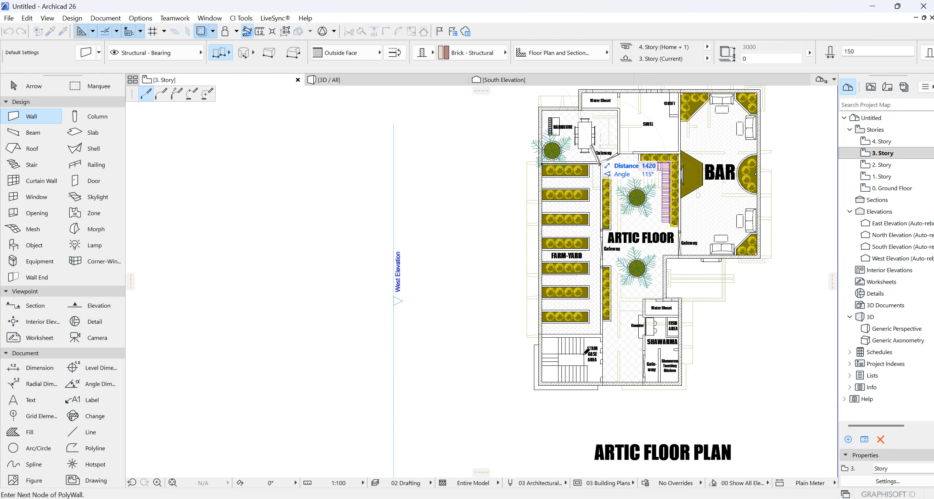
scroll(622, 322, up, 5)
scroll(610, 334, up, 2)
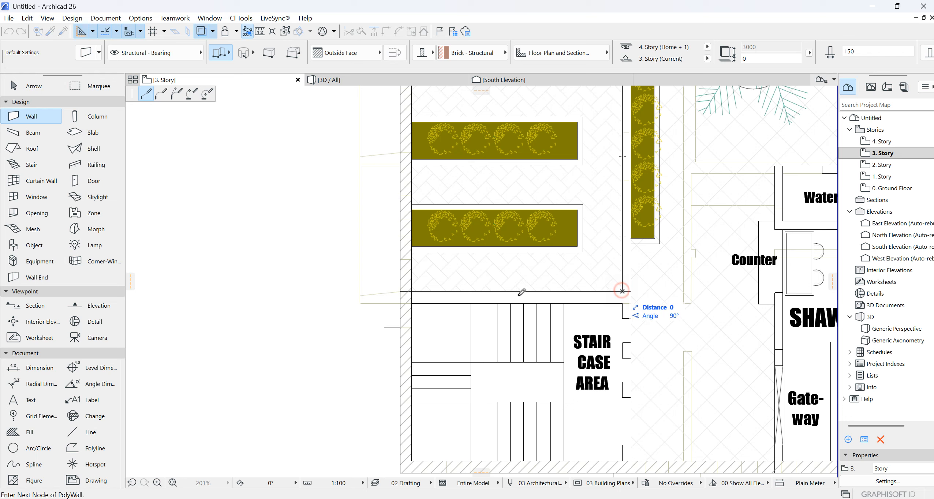
double_click(402, 292)
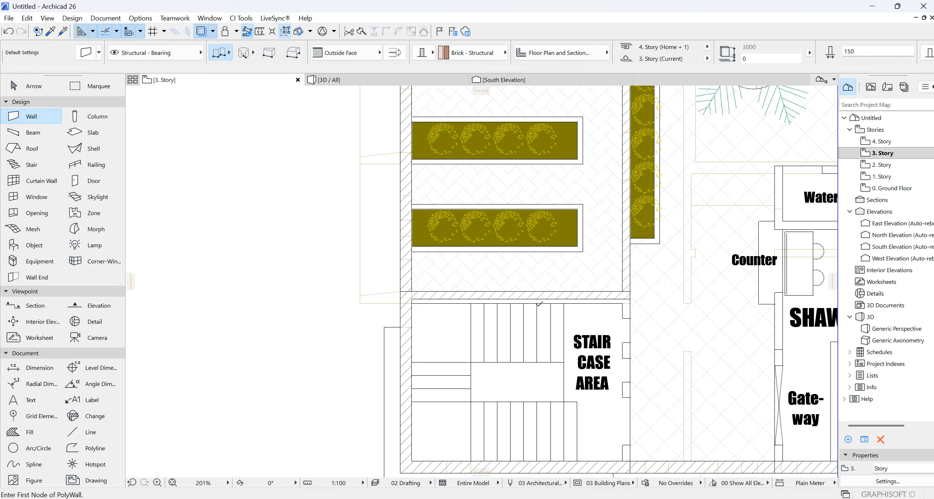
- Set the thickness of the wall between the farm-yard and the staircase area to 225 mm
key(Escape)
click(541, 298)
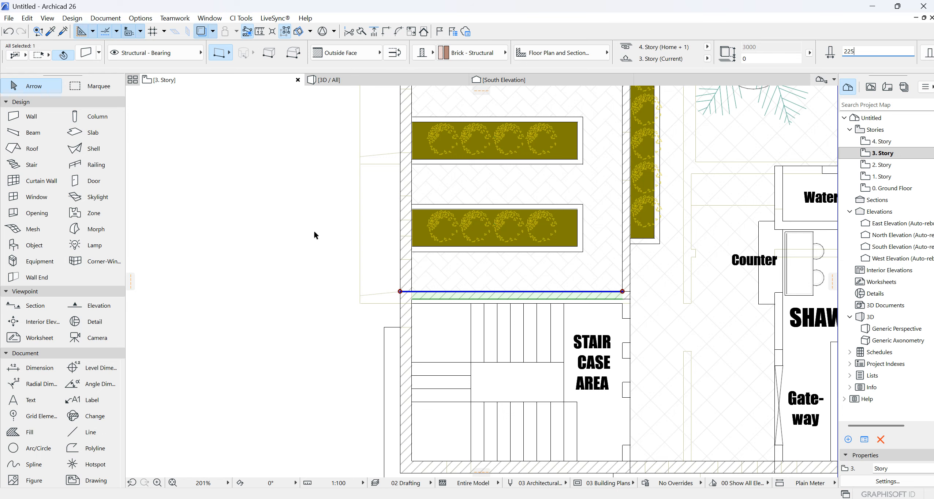
click(287, 232)
- Inspect the walls from several sides in the 3D view, and return to the 3. Story plan
click(382, 79)
shift+middle_drag(444, 154, 380, 280)
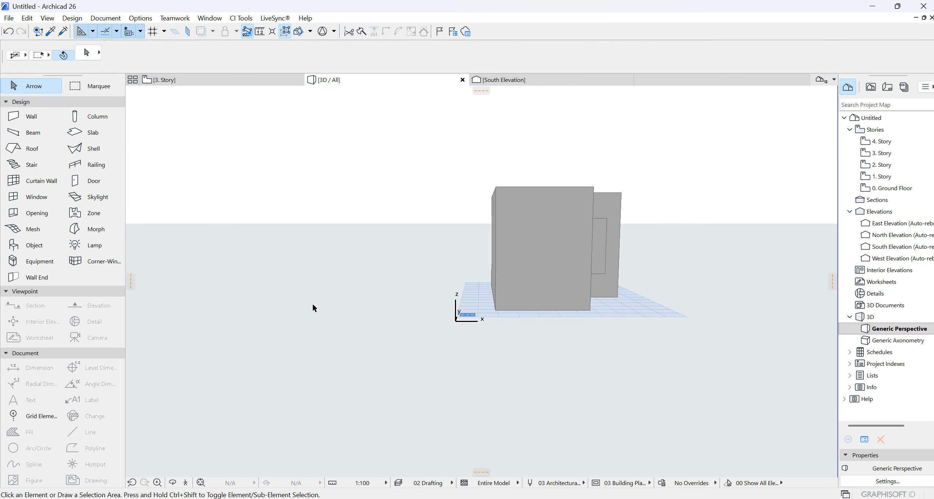
click(173, 482)
click(317, 266)
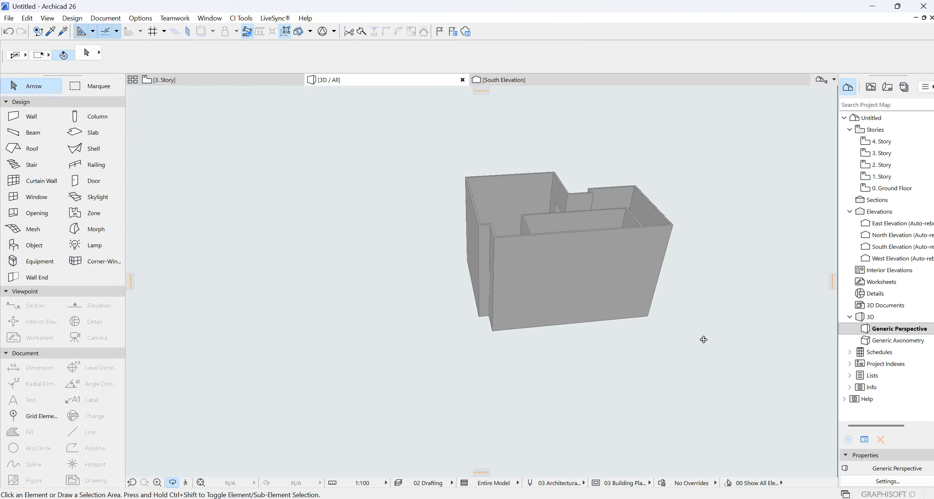
drag(433, 281, 289, 92)
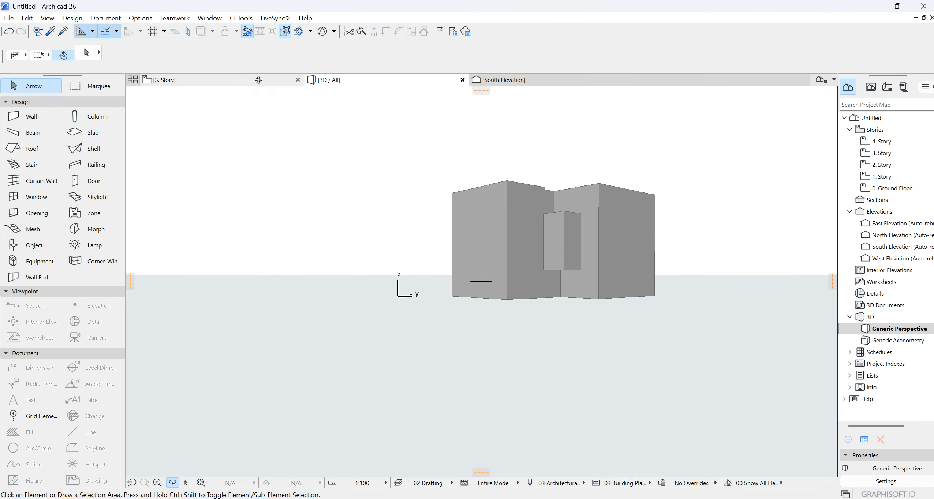
click(262, 81)
scroll(547, 282, down, 6)
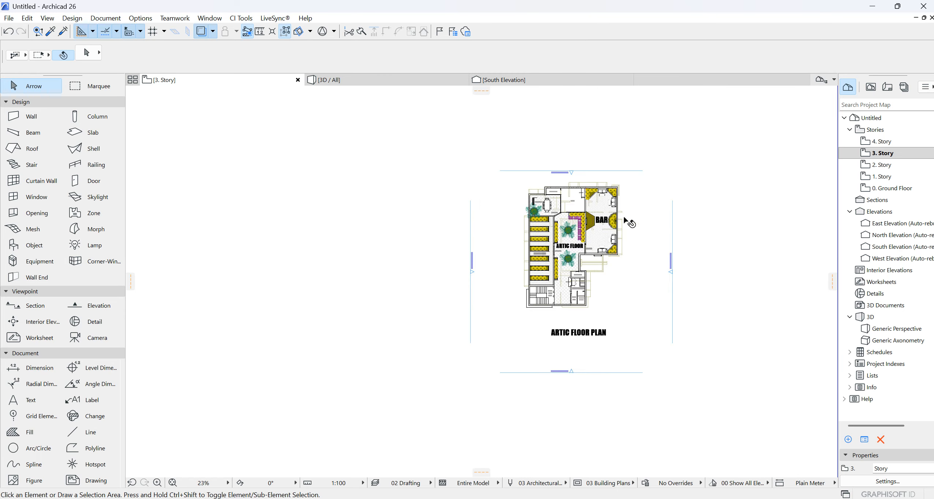
scroll(625, 218, up, 2)
- Open the Ground Floor plan and examine the ARTIC FLOOR WITH ROOF drawing and the rear and left elevations
double_click(895, 192)
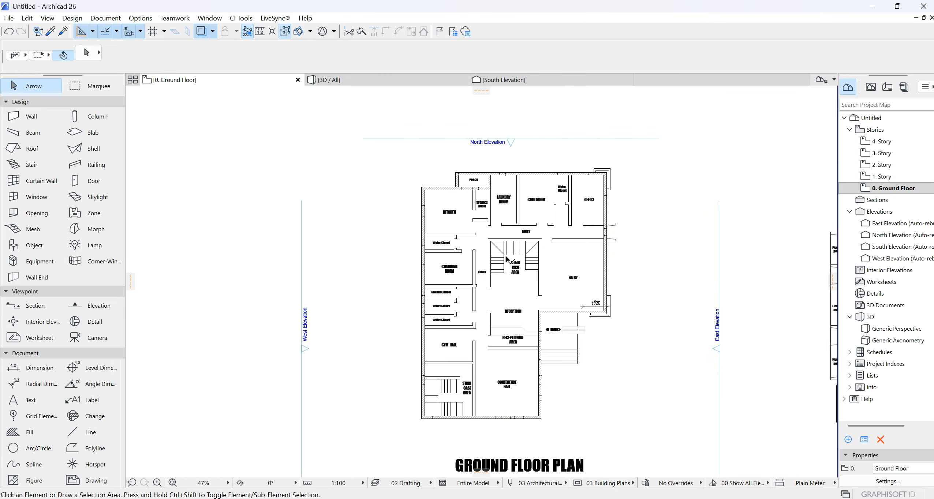
scroll(603, 219, down, 7)
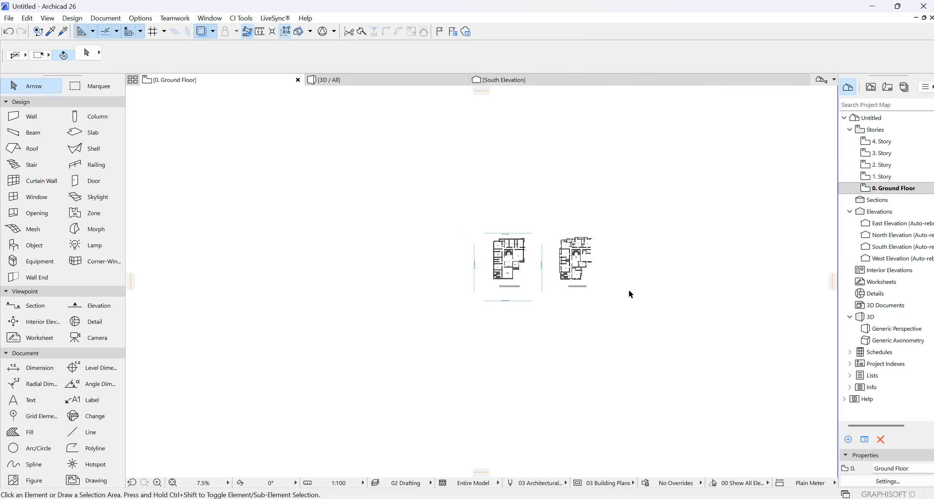
scroll(760, 257, up, 7)
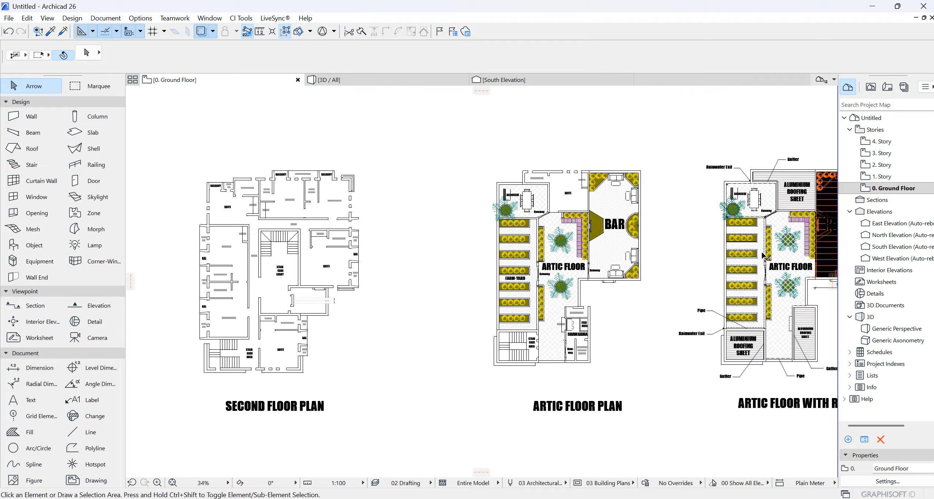
middle_drag(678, 258, 572, 244)
scroll(588, 246, up, 2)
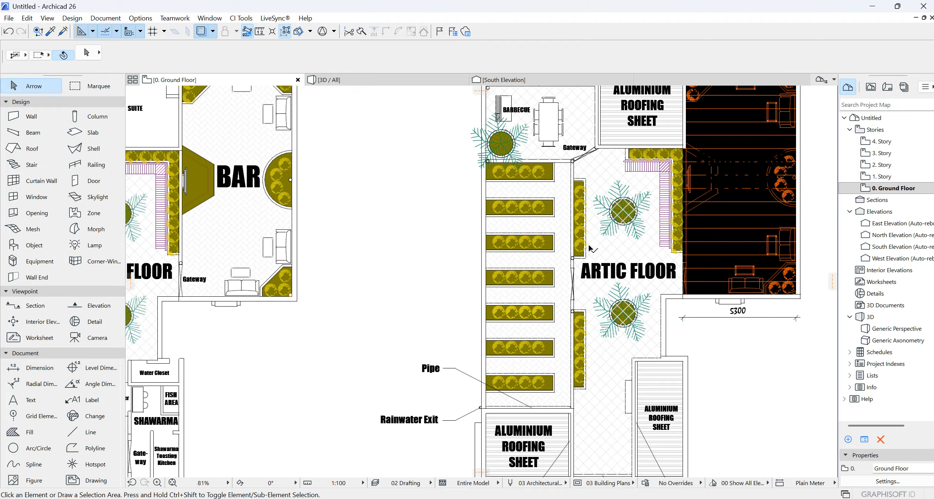
scroll(609, 258, down, 2)
scroll(614, 262, down, 6)
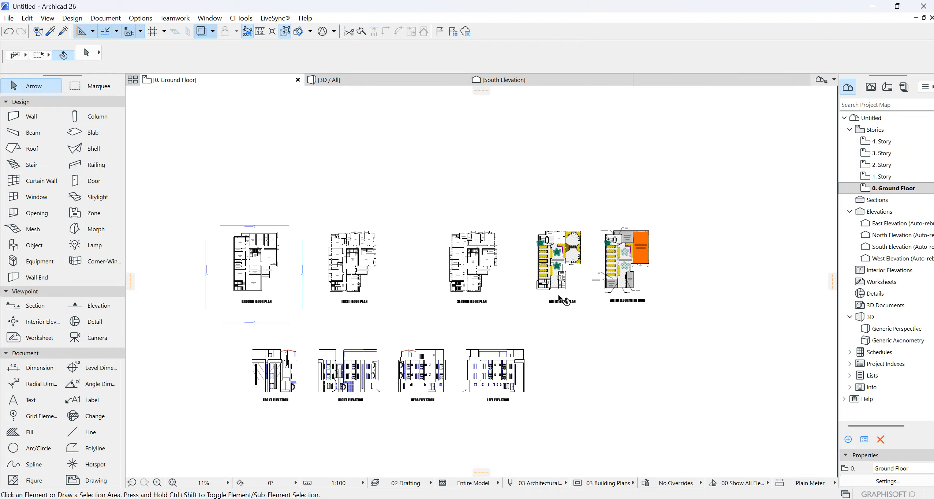
scroll(469, 399, up, 6)
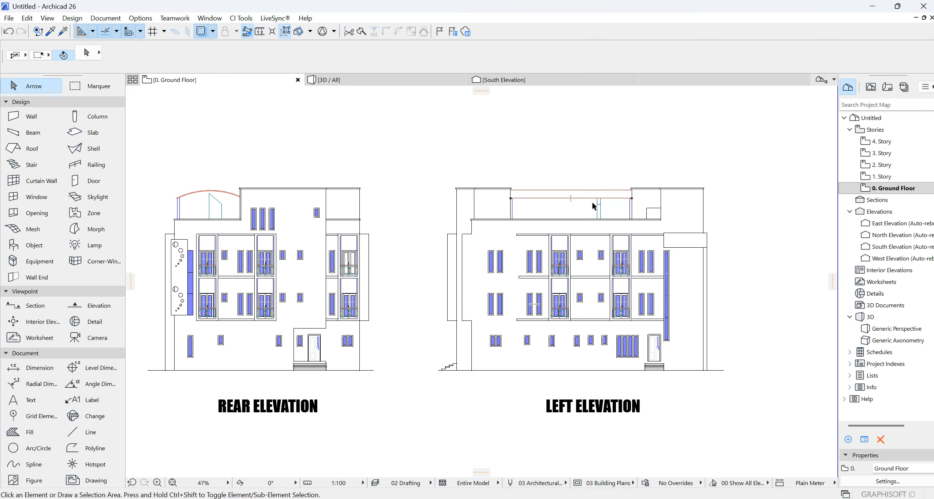
middle_drag(582, 208, 465, 359)
scroll(464, 359, down, 3)
middle_drag(757, 222, 521, 264)
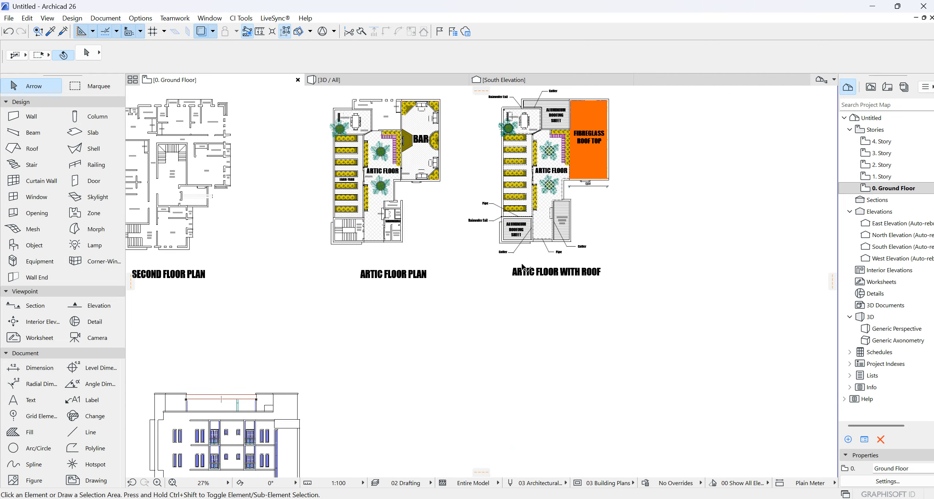
- Examine the ARTIC FLOOR WITH ROOF drawing against the ARTIC FLOOR PLAN, including the roofing sheets, bar and barbecue areas
scroll(534, 243, up, 6)
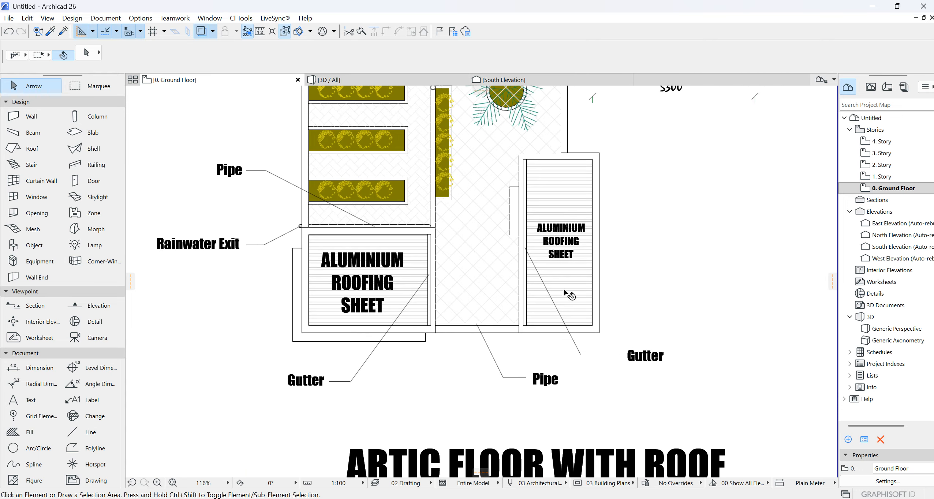
scroll(564, 291, down, 2)
middle_drag(553, 191, 632, 286)
scroll(632, 286, down, 3)
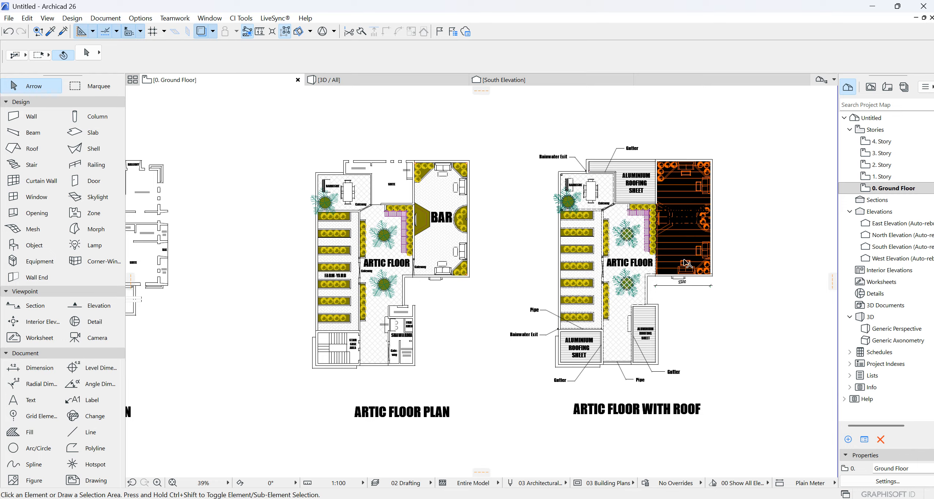
scroll(685, 199, up, 3)
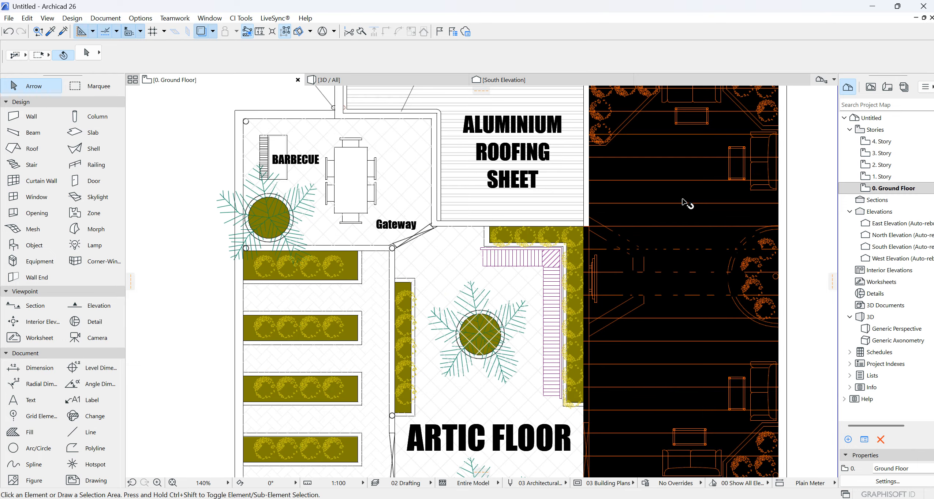
scroll(683, 199, down, 3)
scroll(614, 197, up, 3)
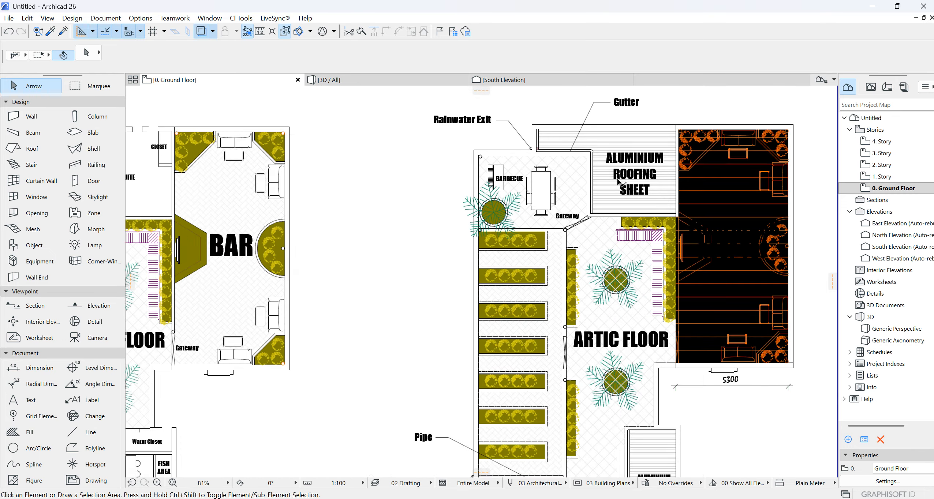
scroll(618, 182, down, 3)
scroll(313, 184, up, 3)
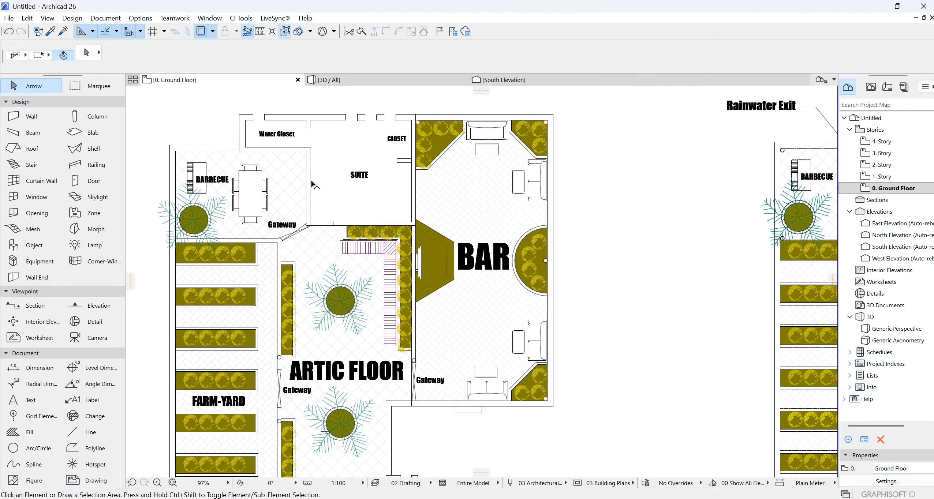
scroll(382, 178, down, 3)
scroll(616, 189, up, 3)
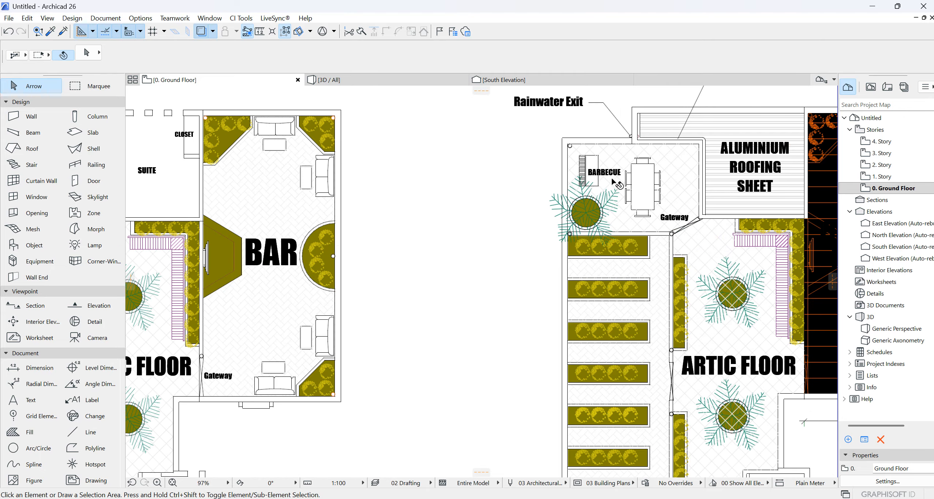
scroll(658, 196, down, 10)
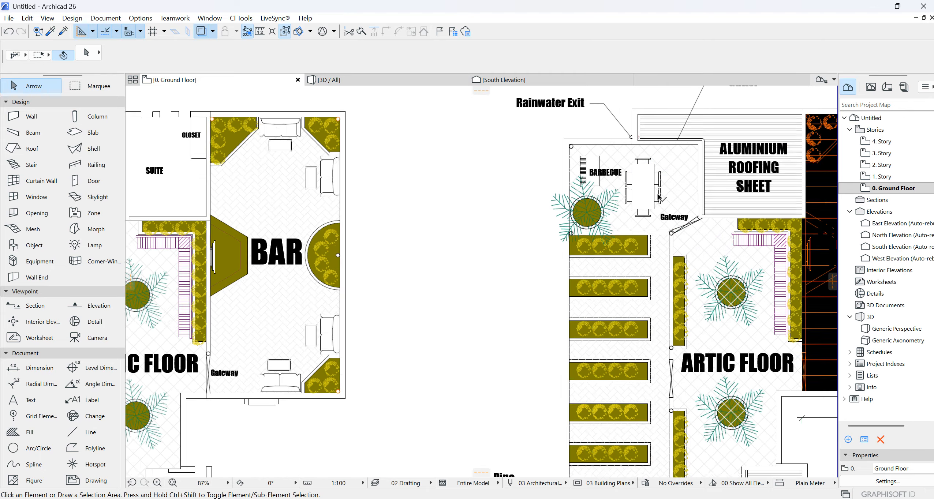
scroll(666, 208, down, 2)
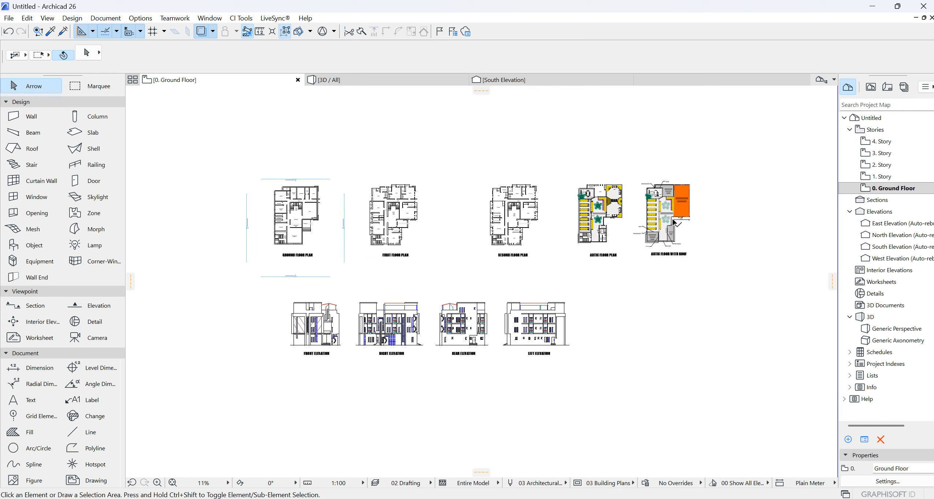
- Copy the entire ARTIC FLOOR WITH ROOF drawing, including its title and labels, from the Ground Floor plan
scroll(682, 218, up, 6)
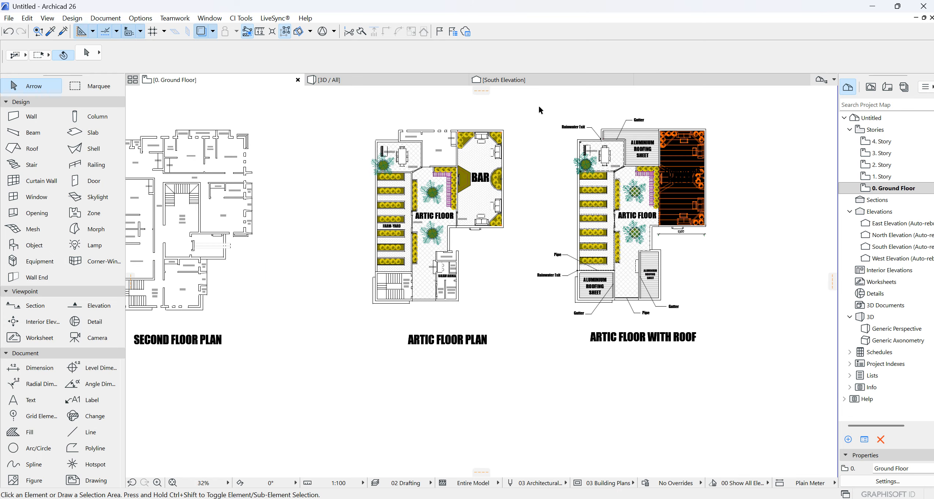
drag(534, 105, 754, 377)
click(751, 347)
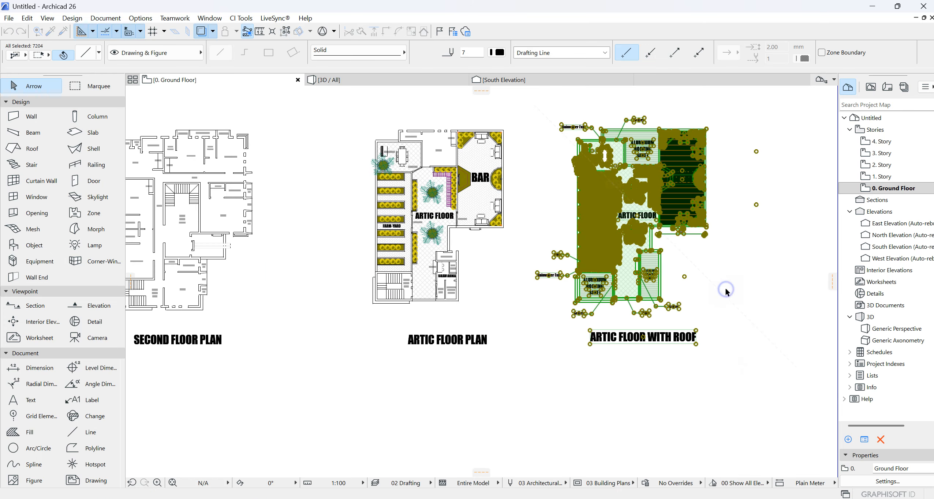
right_click(727, 288)
click(747, 334)
- Open the 4. Story plan and paste the copied roof drawing at the center of the current view, keeping the current zoom
double_click(882, 153)
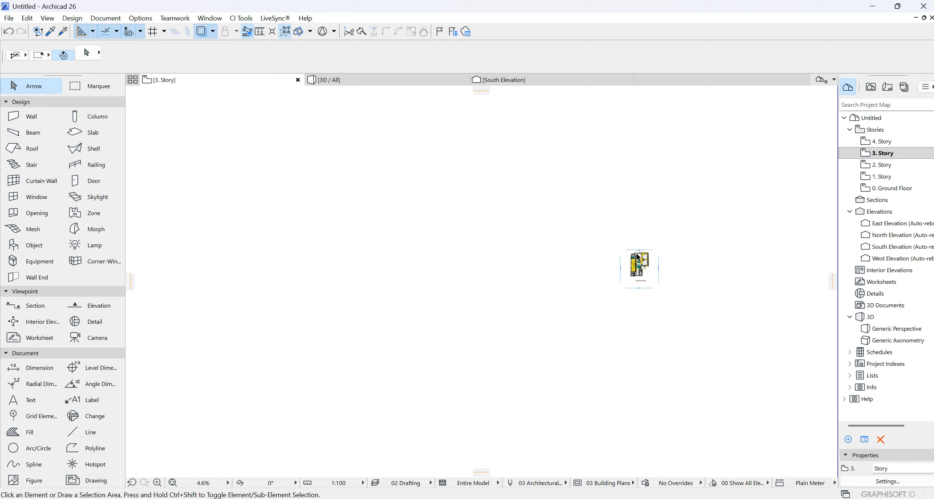
click(896, 143)
double_click(896, 142)
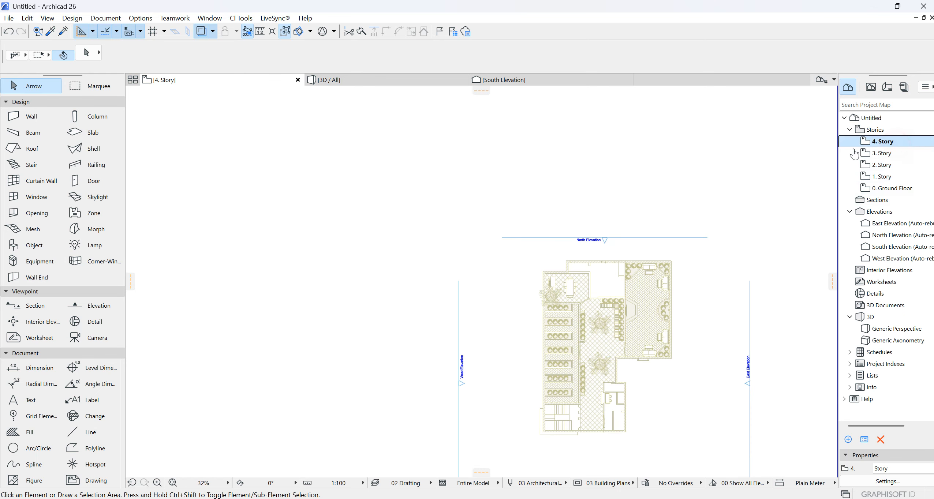
scroll(612, 262, down, 2)
right_click(623, 219)
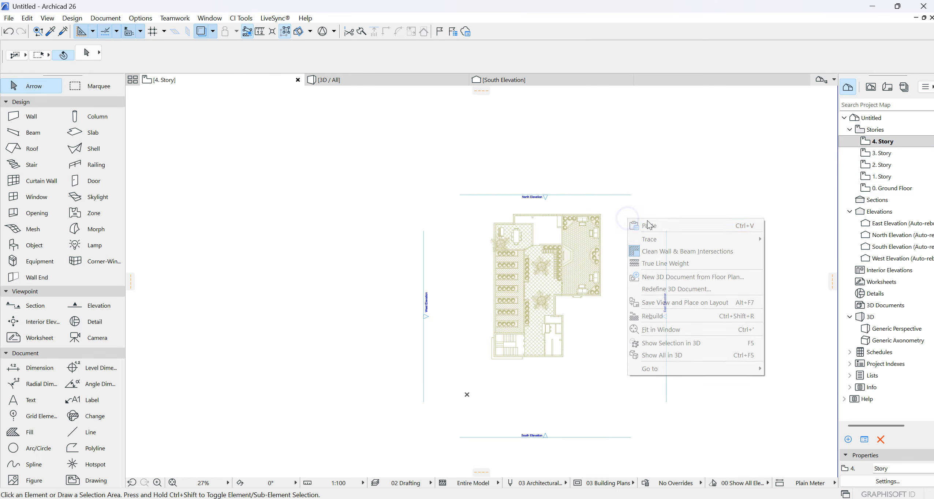
click(653, 222)
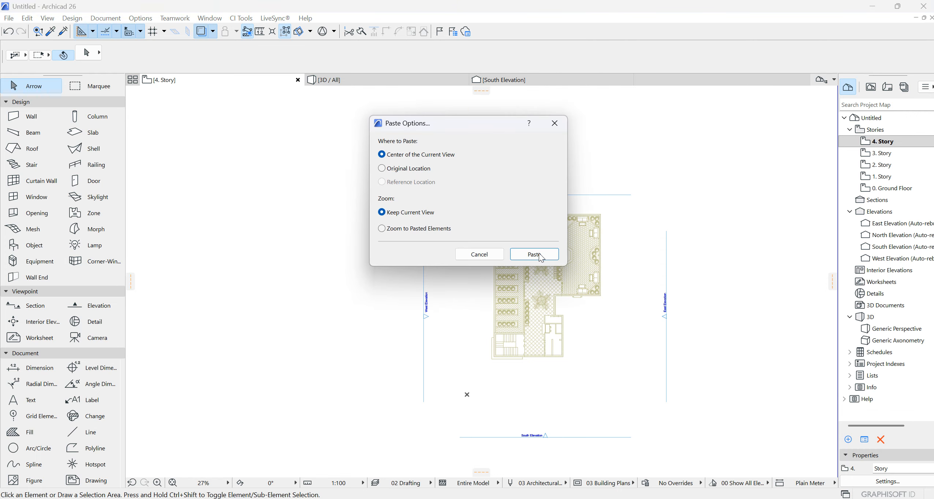
click(533, 256)
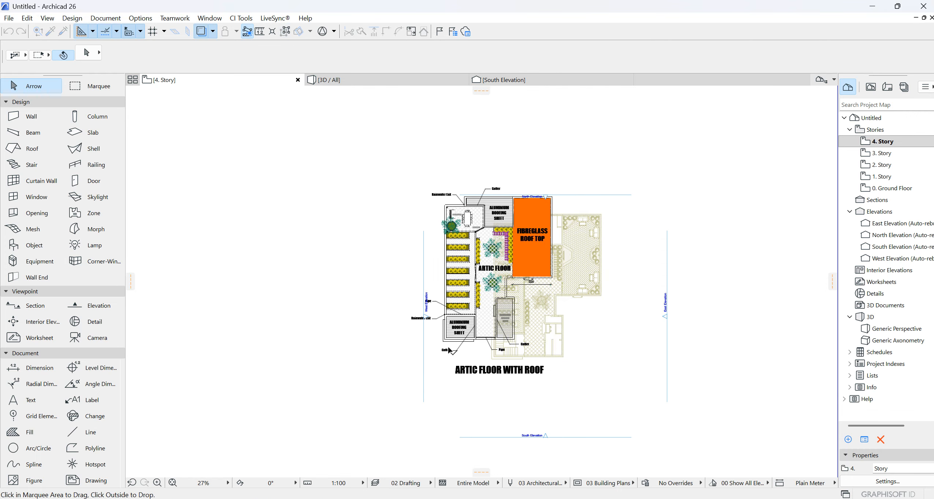
- Move the pasted roof drawing by the inner southwest corner of its staircase roof onto the matching corner of the 3. Story trace reference
scroll(444, 331, up, 5)
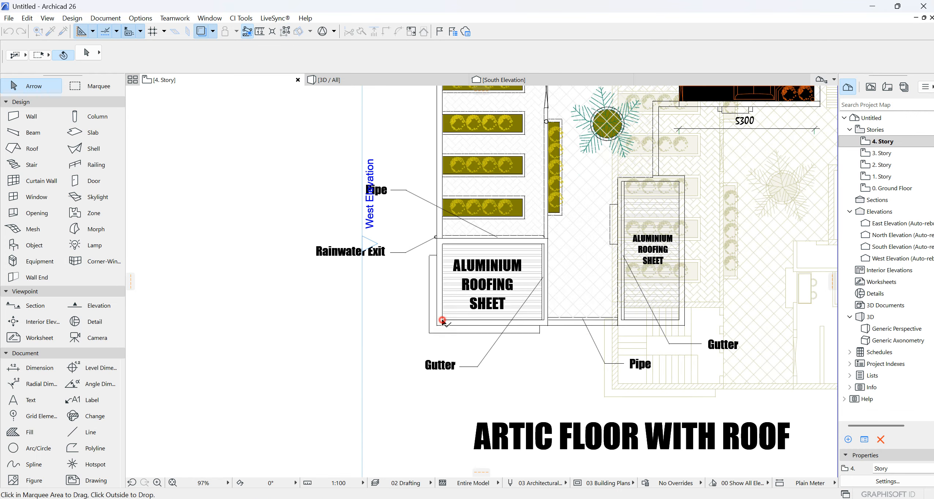
click(442, 320)
click(614, 381)
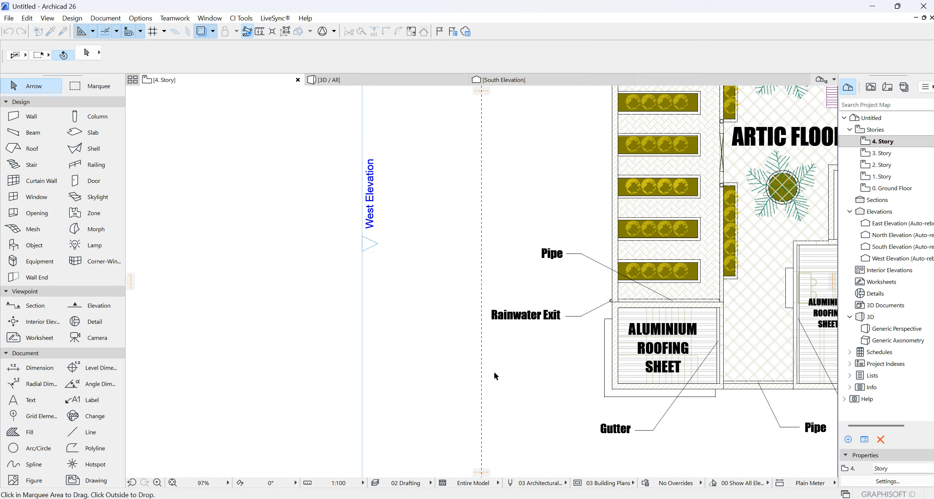
scroll(457, 342, down, 2)
scroll(456, 341, down, 4)
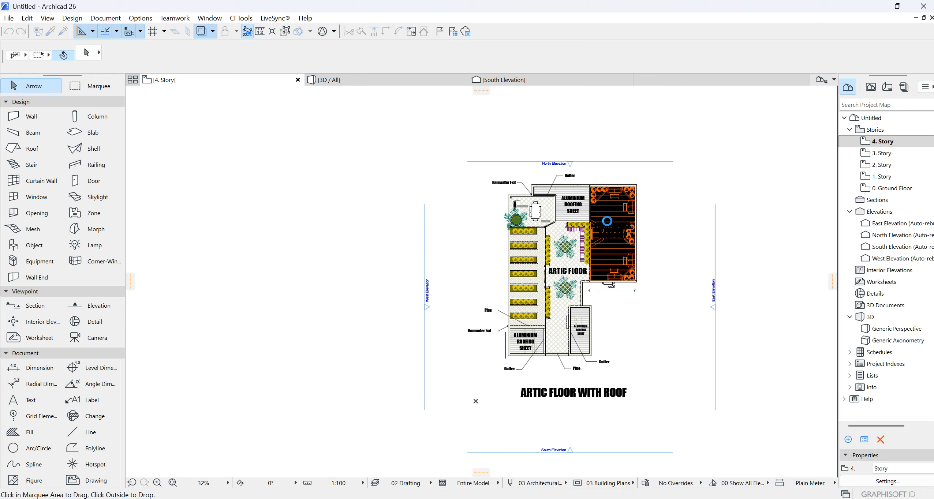
- Delete the orange ANSI31 hatch fill covering the fibreglass roof area over the bar
scroll(602, 196, up, 3)
click(560, 232)
click(553, 233)
click(553, 235)
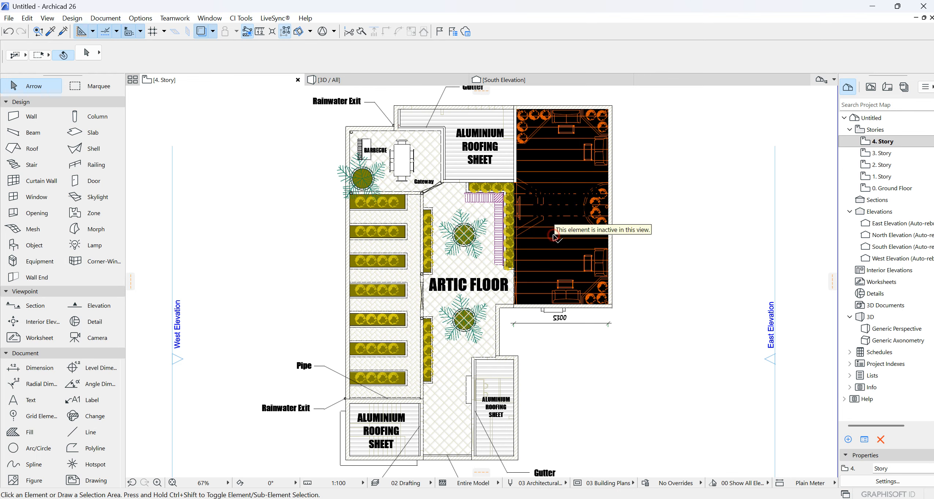
click(537, 251)
click(550, 267)
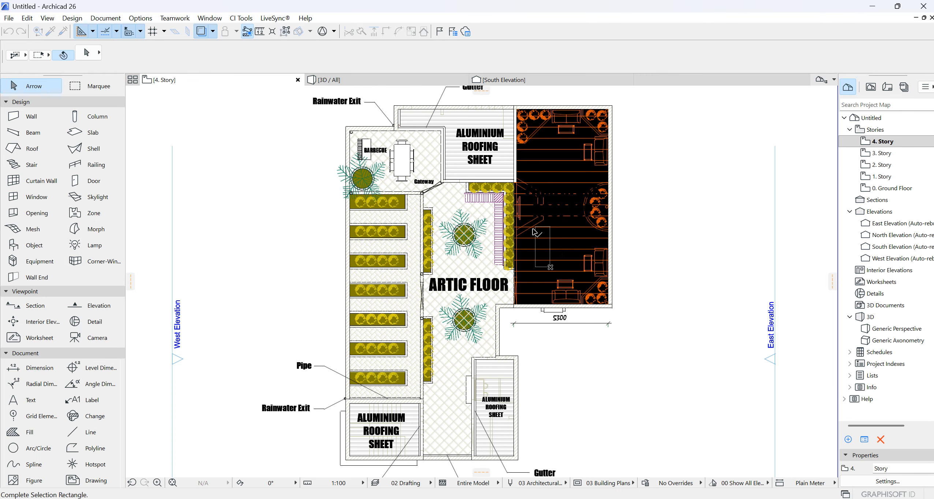
click(534, 229)
scroll(532, 193, up, 5)
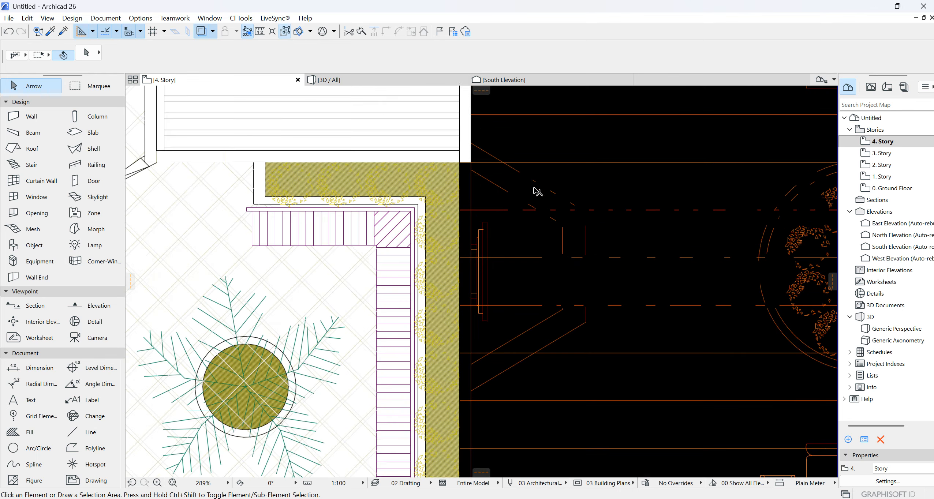
click(516, 234)
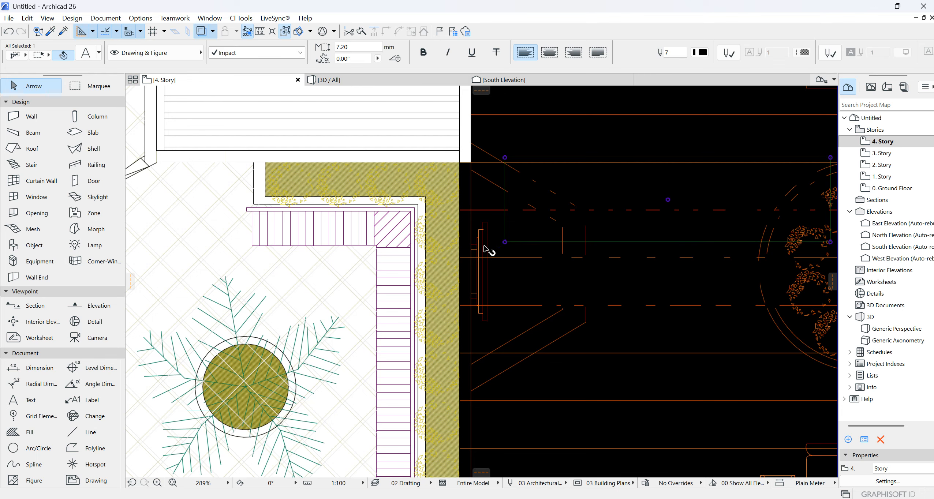
click(515, 287)
scroll(517, 288, down, 3)
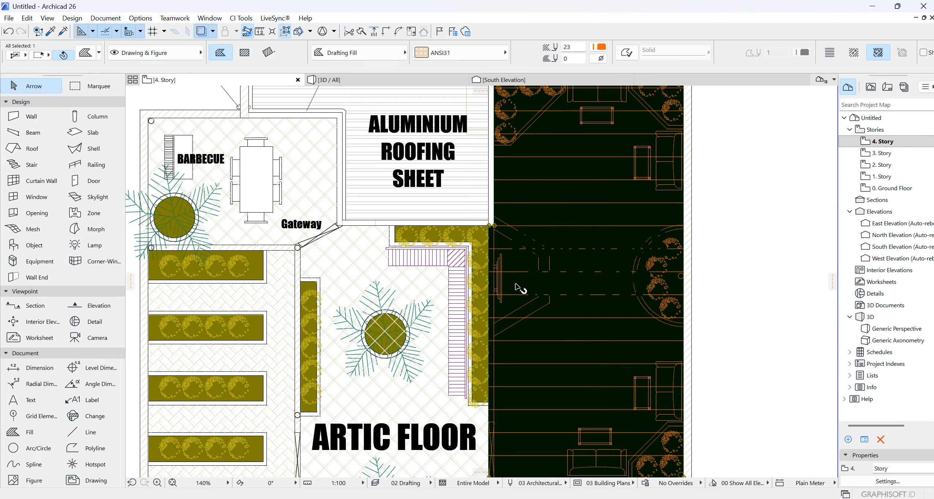
key(Delete)
click(575, 315)
click(550, 351)
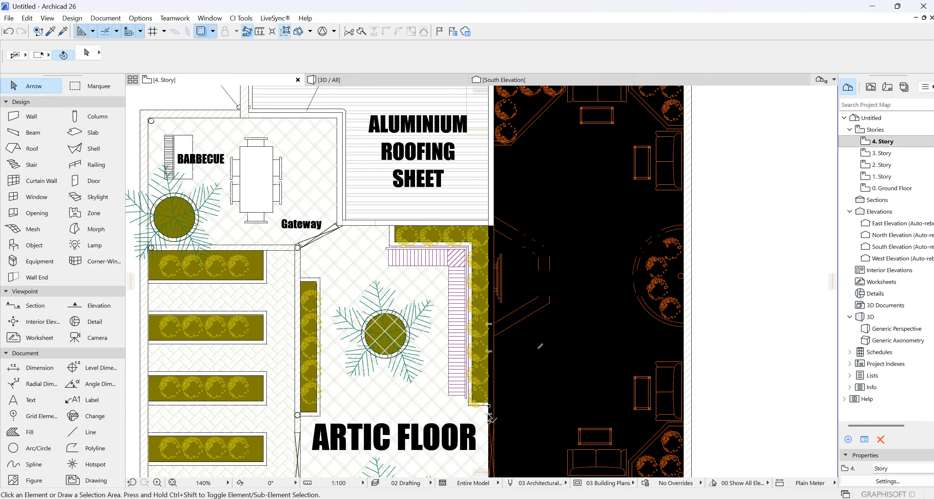
scroll(804, 212, down, 3)
scroll(634, 351, up, 4)
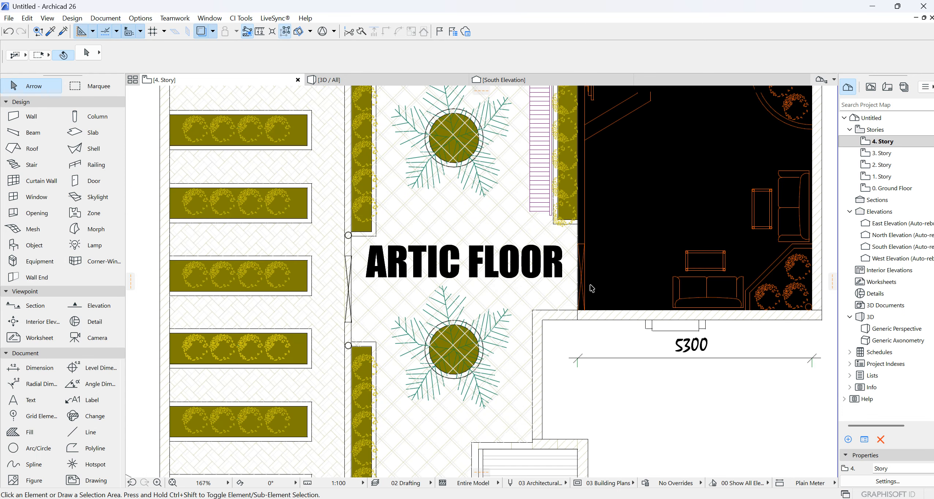
click(578, 234)
click(638, 262)
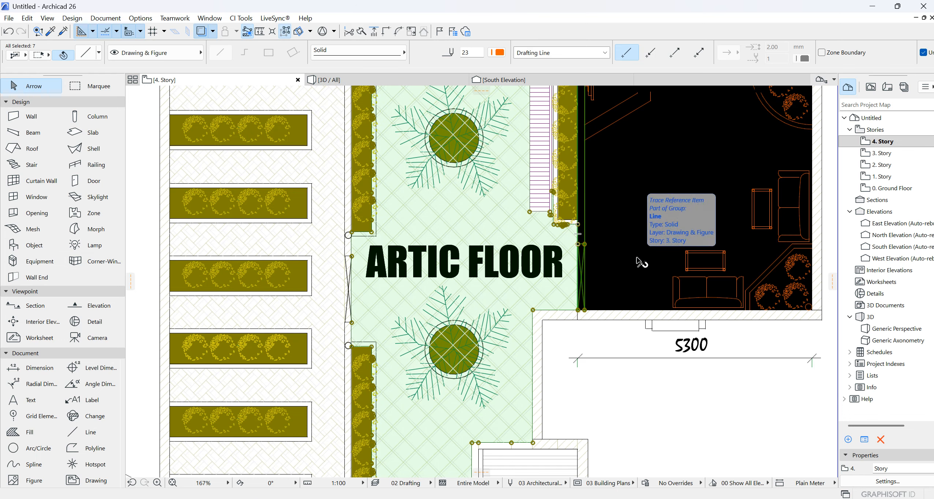
click(628, 337)
click(629, 335)
click(609, 266)
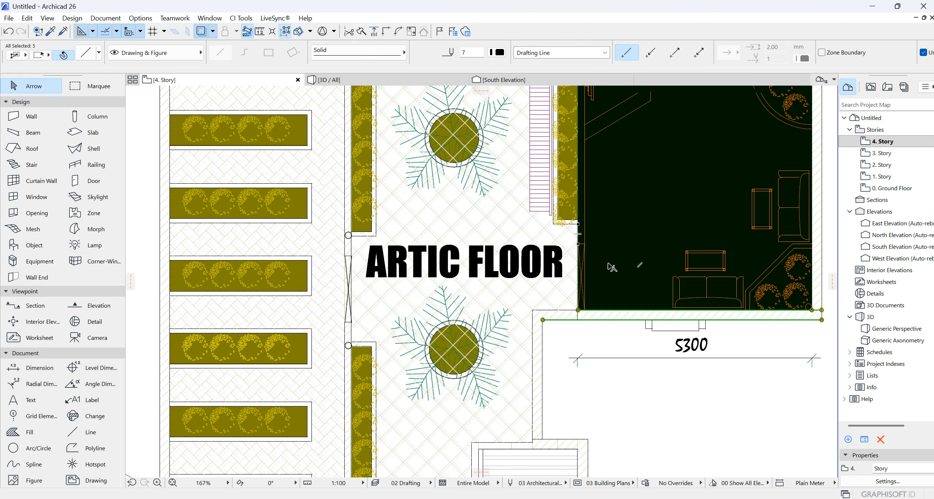
click(616, 320)
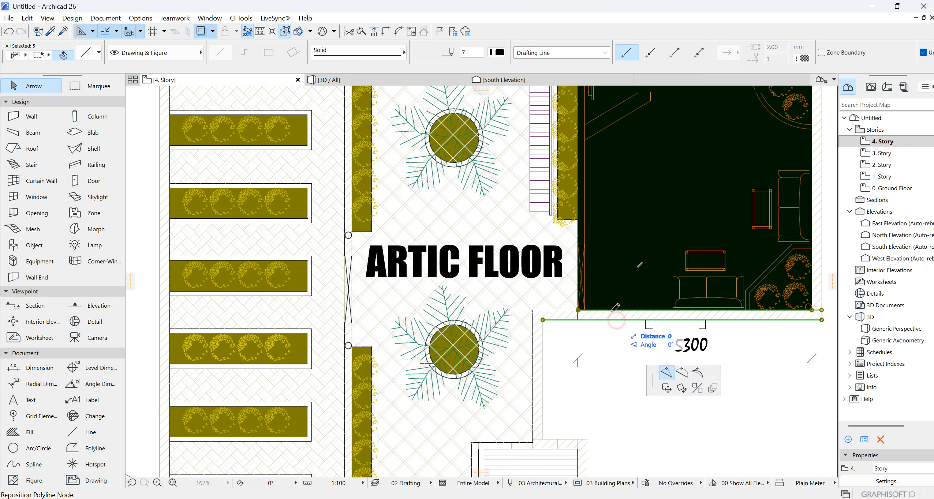
key(Escape)
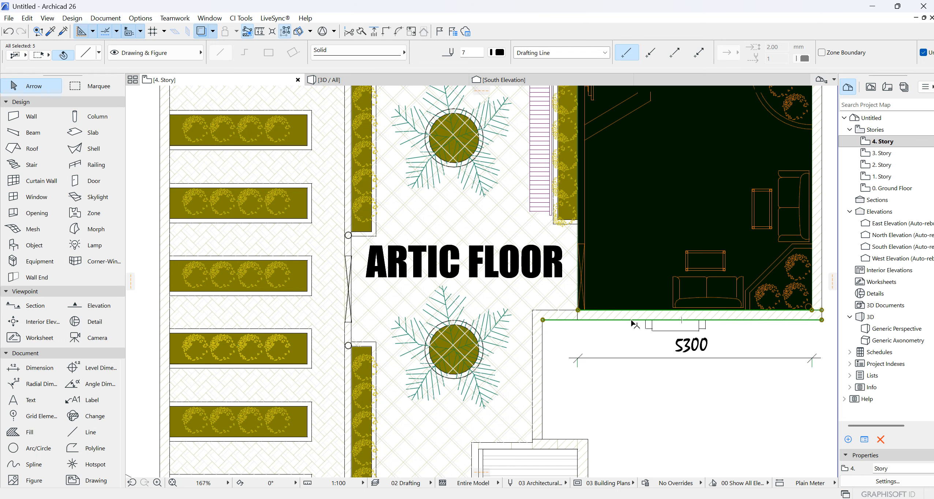
shift+click(623, 321)
shift+click(614, 311)
shift+click(610, 320)
shift+click(607, 312)
shift+click(605, 313)
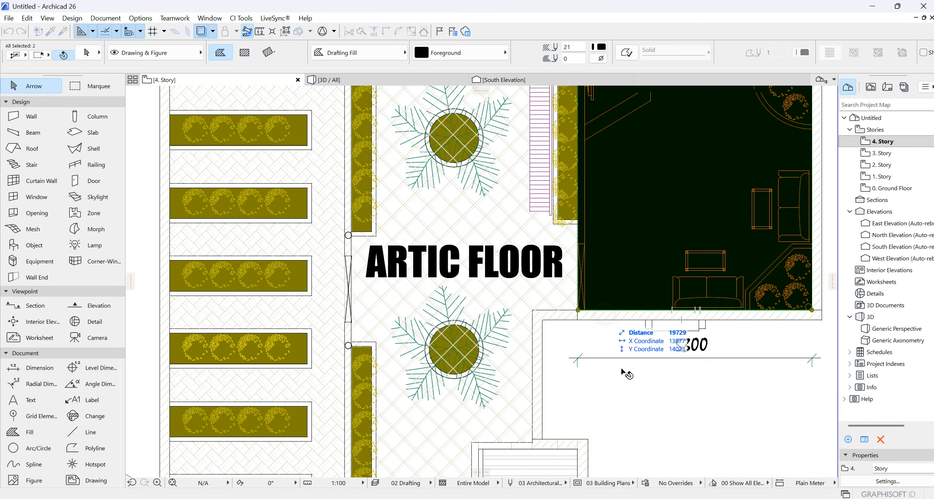
shift+click(610, 312)
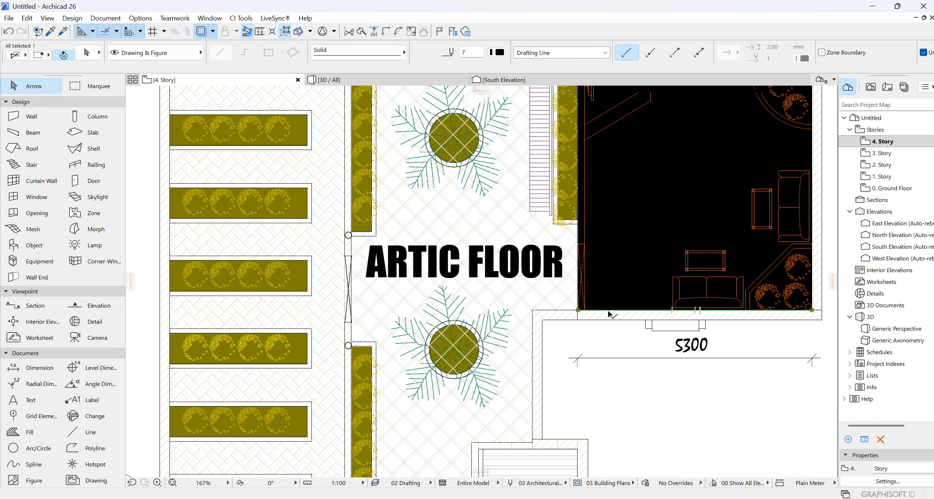
key(Escape)
- Remove the solid black Foreground fill covering the fibreglass roof area over the bar
scroll(611, 311, down, 4)
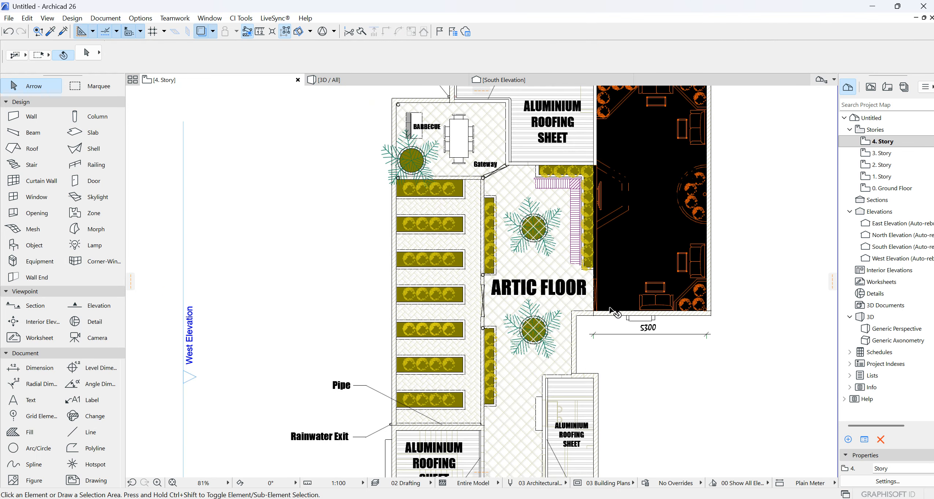
click(613, 285)
scroll(615, 288, up, 4)
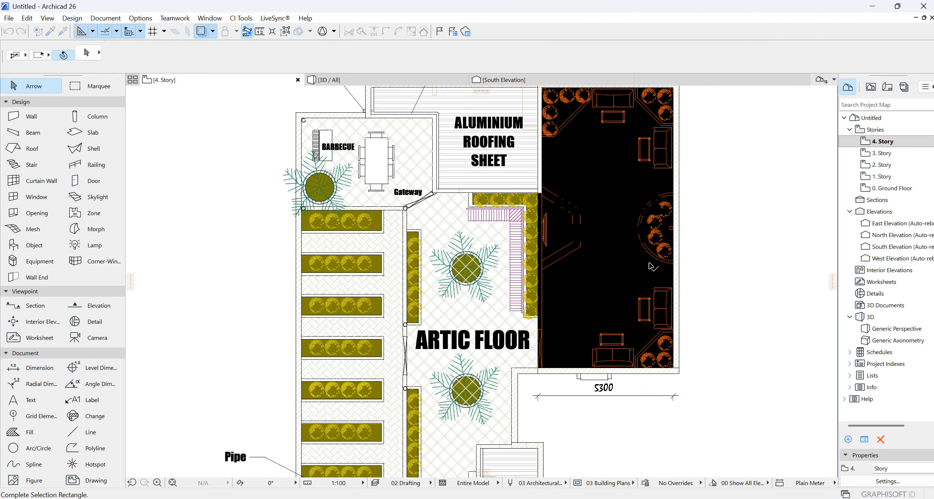
key(Escape)
click(708, 284)
click(664, 279)
click(692, 282)
shift+click(698, 284)
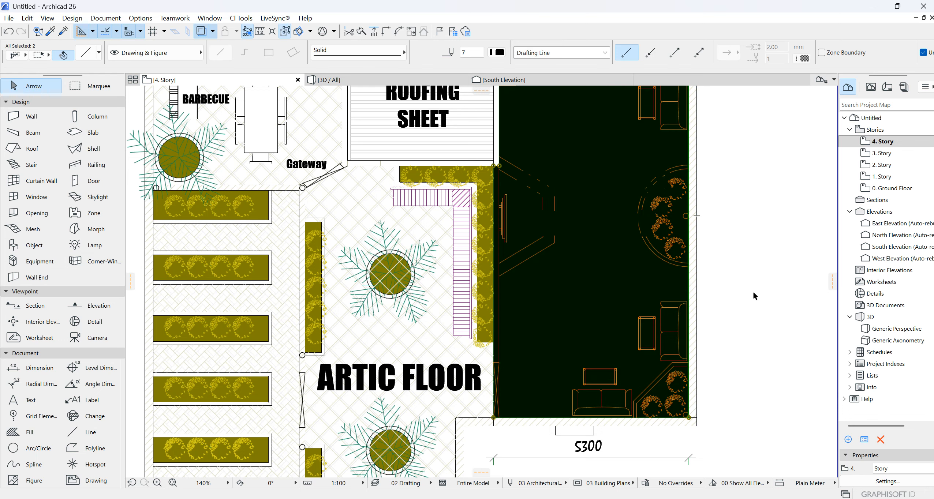
key(Escape)
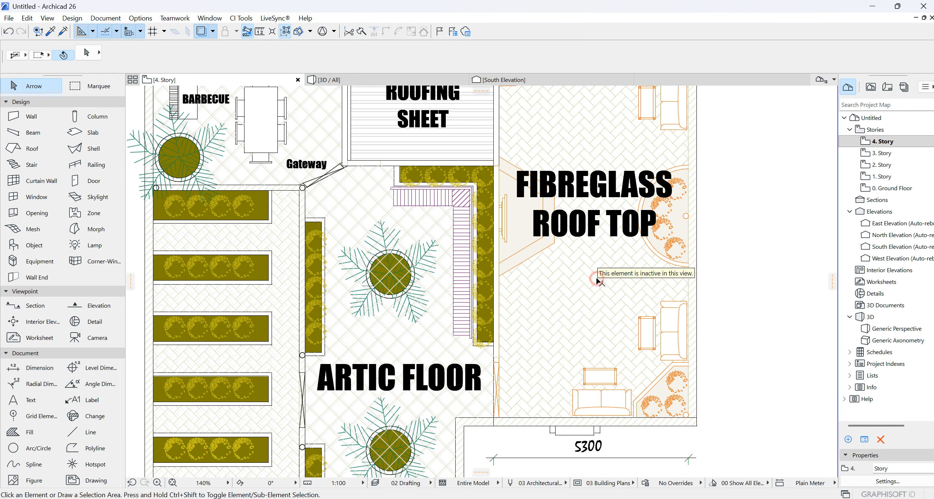
scroll(585, 289, down, 3)
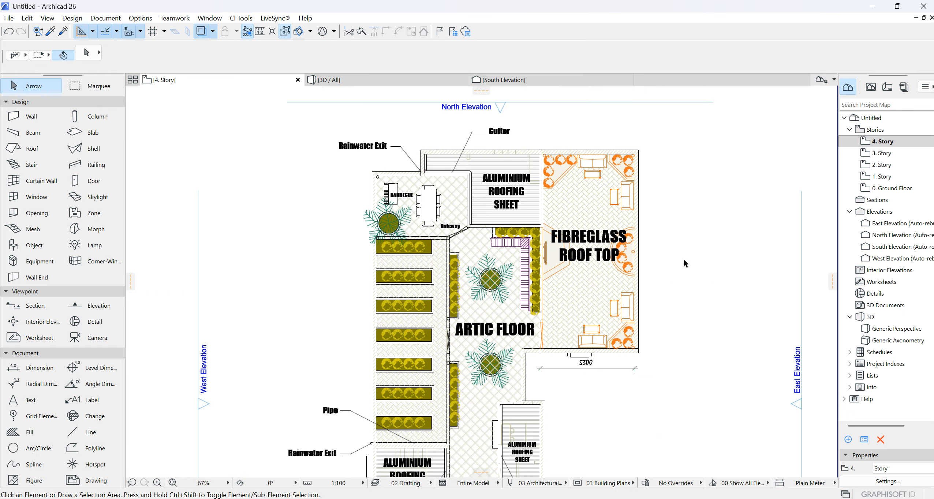
click(575, 202)
click(563, 222)
scroll(663, 229, down, 2)
scroll(574, 235, up, 2)
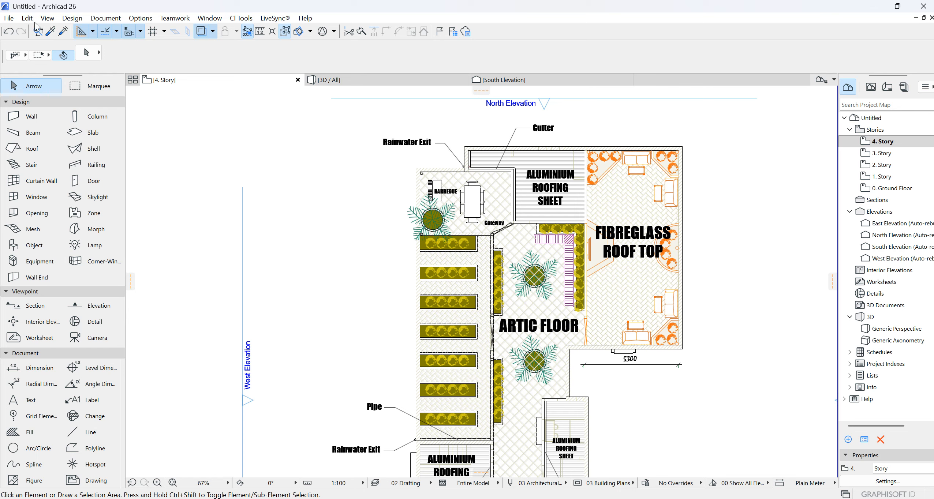
- Save the project as an Archicad Solo Project file named ENGR IKWRK in the OCTOBER folder
click(9, 17)
click(56, 78)
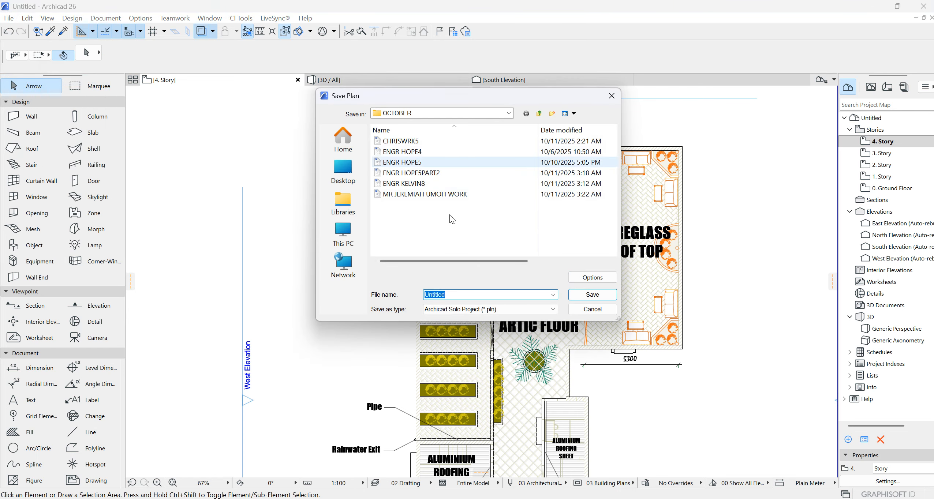
text(engr)
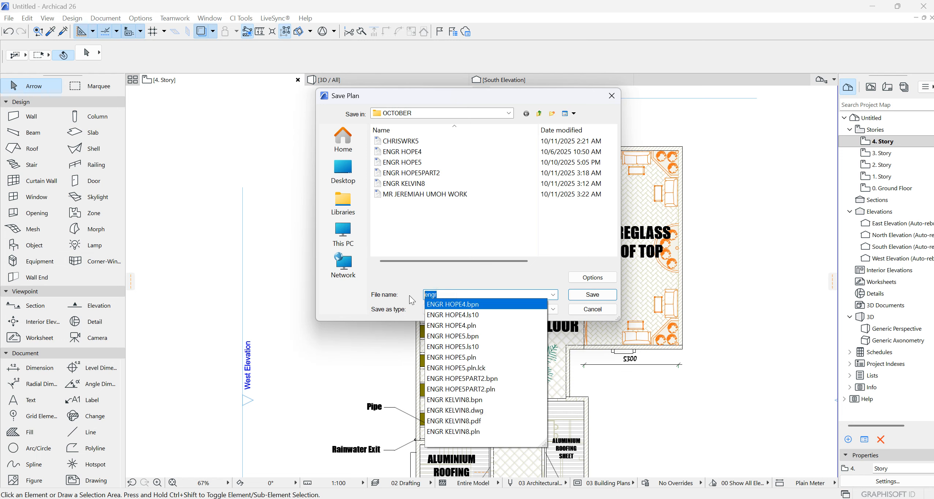
key(BackSpace)
key(BackSpace)
key(BackSpace)
key(BackSpace)
text(ENGR)
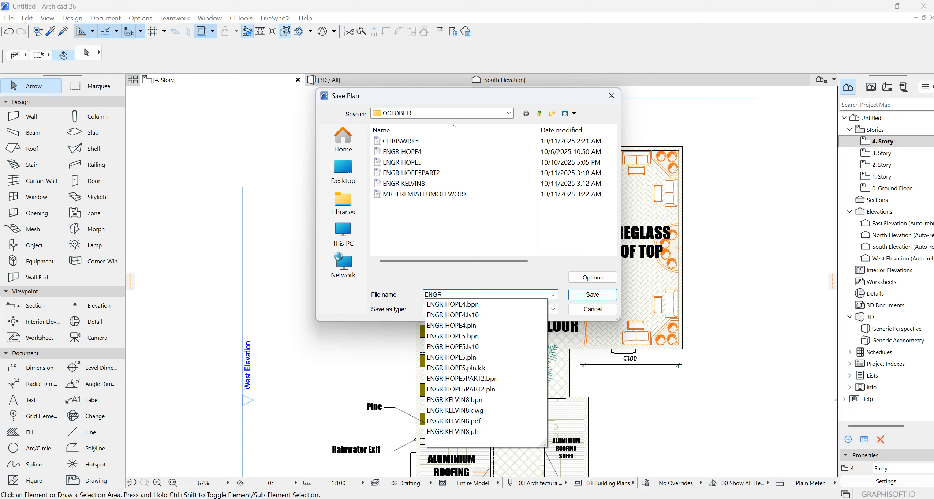
text( IKWRK)
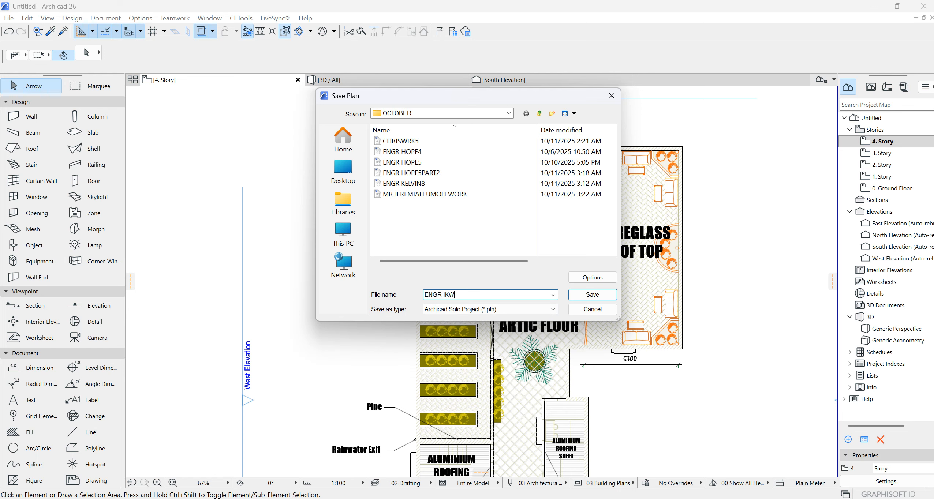
click(584, 296)
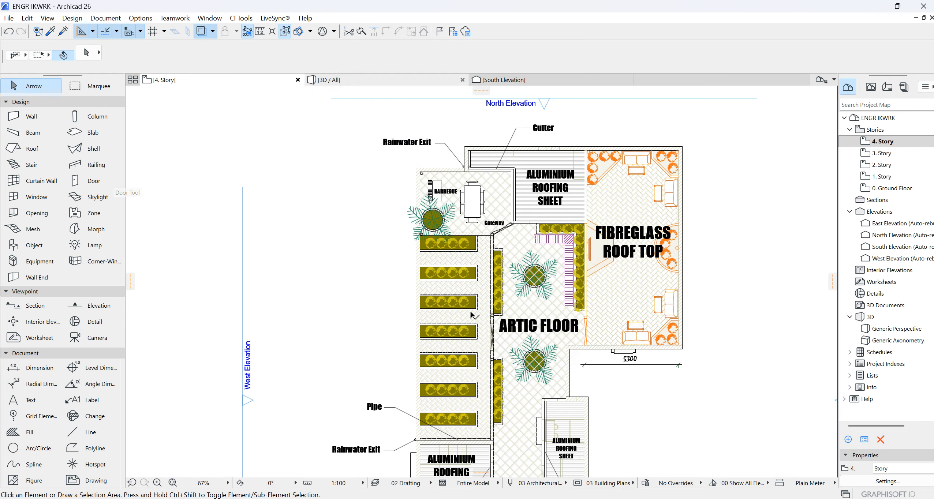
- Examine the stacked hotel walls in the 3D perspective, orbiting to an elevated view and checking them up close
scroll(585, 240, down, 3)
click(405, 80)
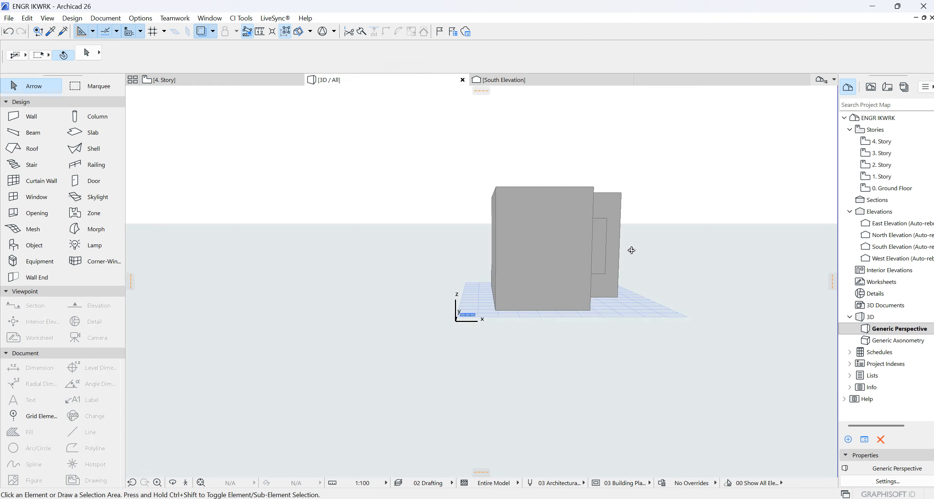
shift+middle_drag(632, 251, 497, 240)
drag(496, 239, 513, 246)
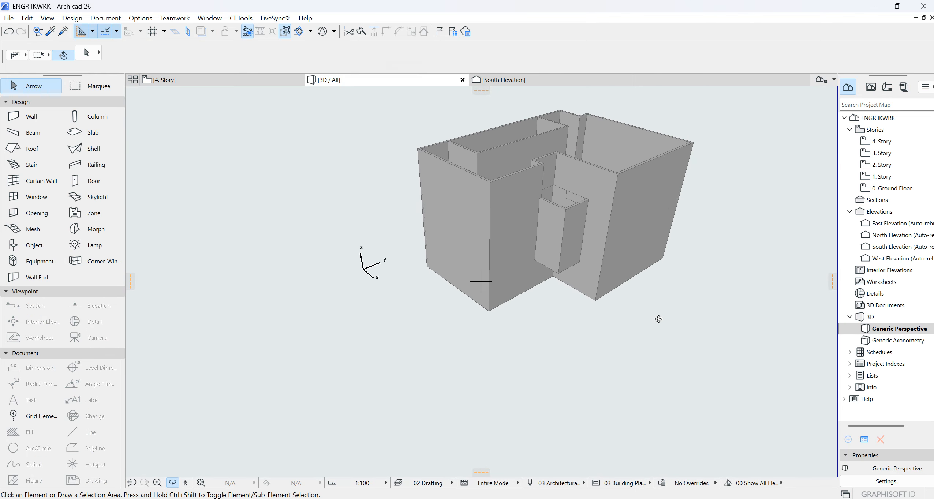
scroll(623, 268, up, 4)
scroll(581, 239, down, 3)
scroll(581, 239, down, 2)
scroll(635, 267, up, 4)
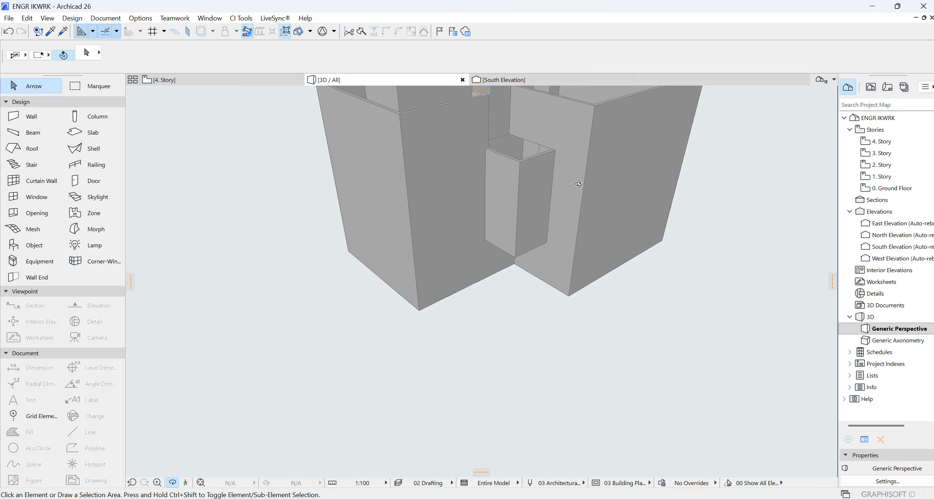
scroll(588, 234, down, 2)
mouse_move(651, 498)
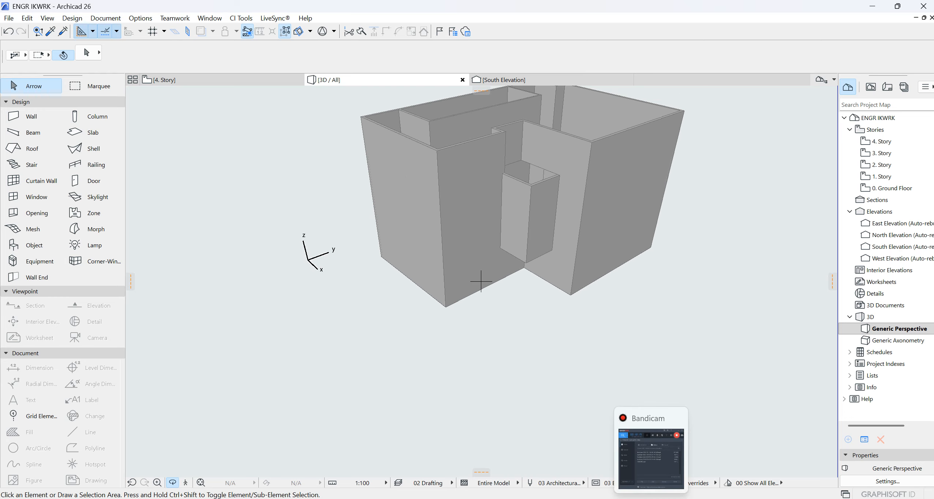